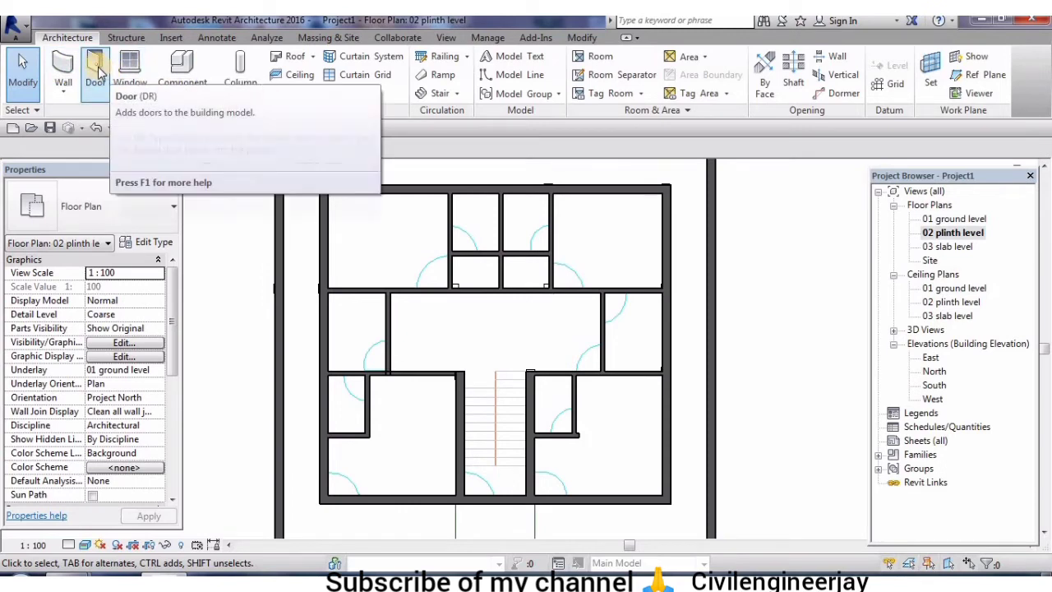
Start the Door tool and review the door types, keeping M_Door-Interior-Single-1_Panel-Wood
click(97, 72)
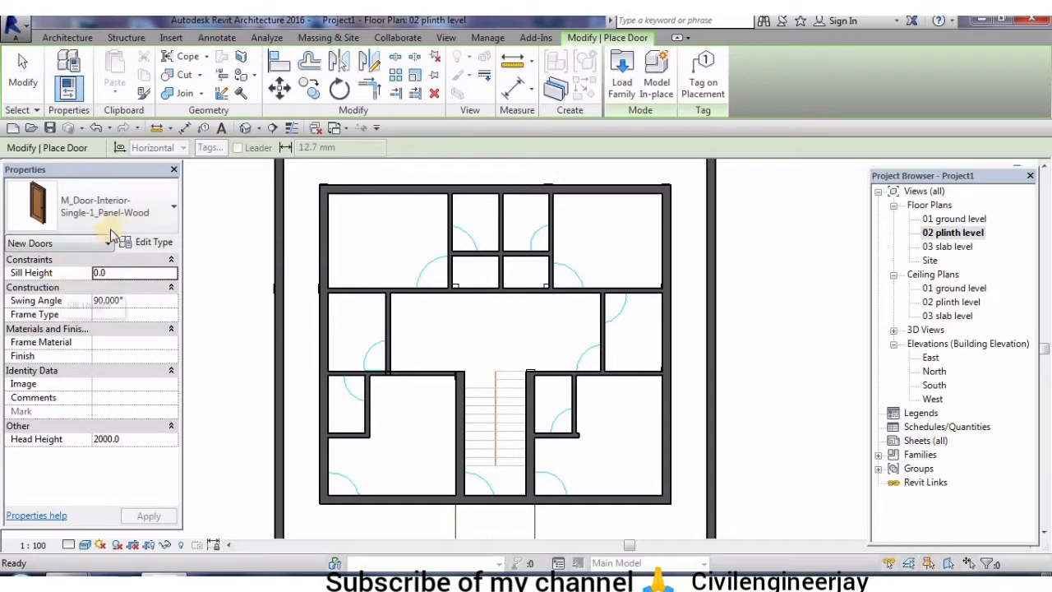
click(173, 214)
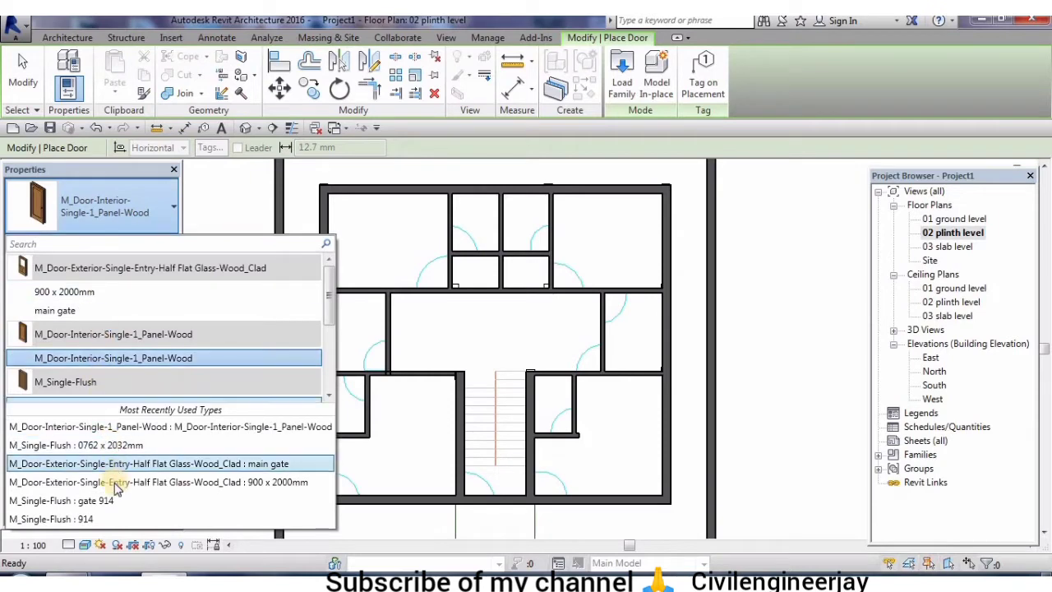
scroll(115, 362, down, 1)
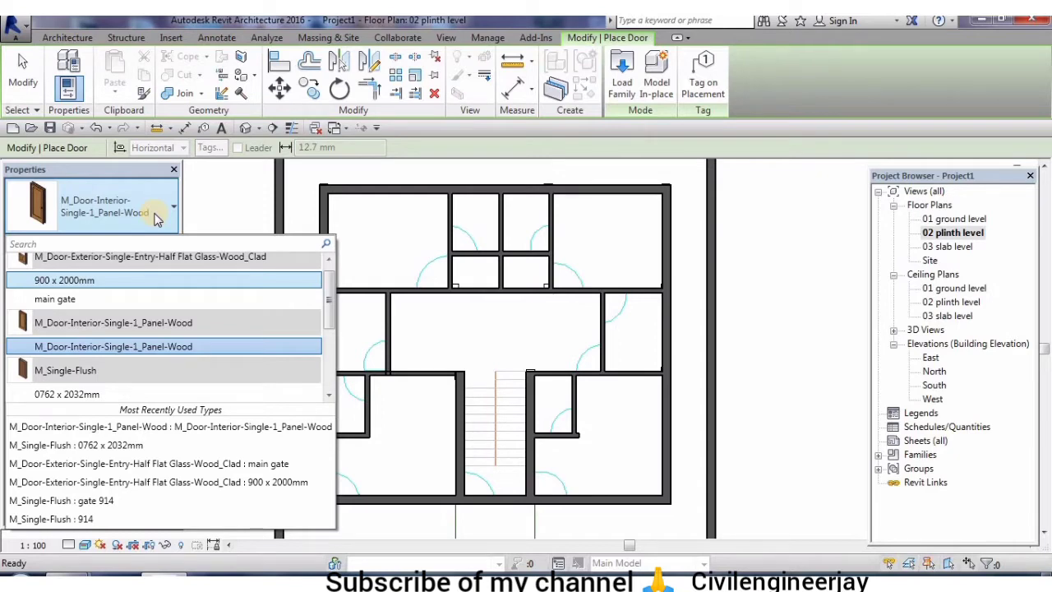
click(154, 218)
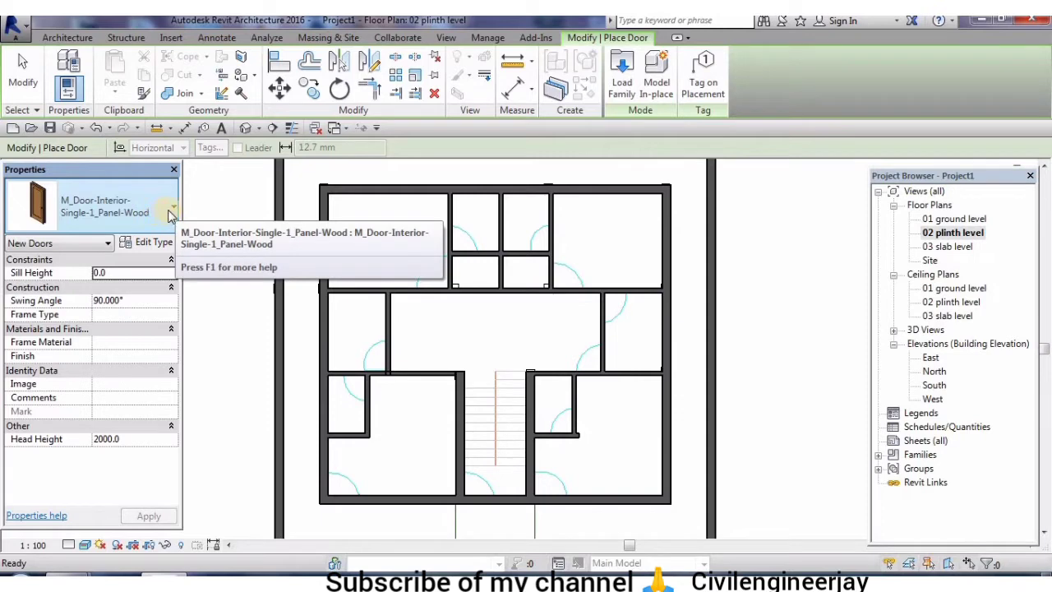
click(171, 209)
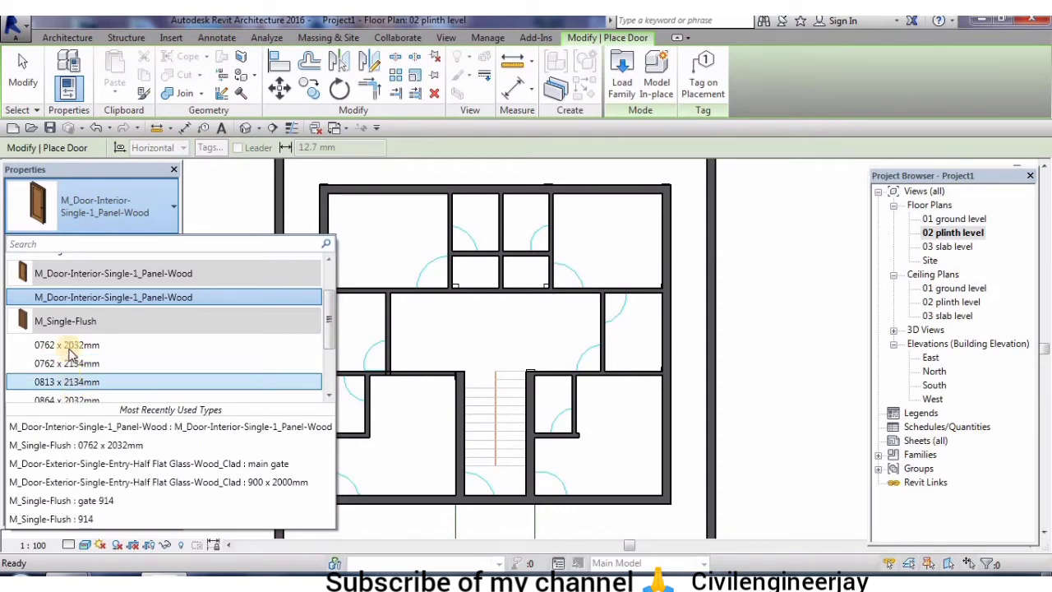
click(154, 222)
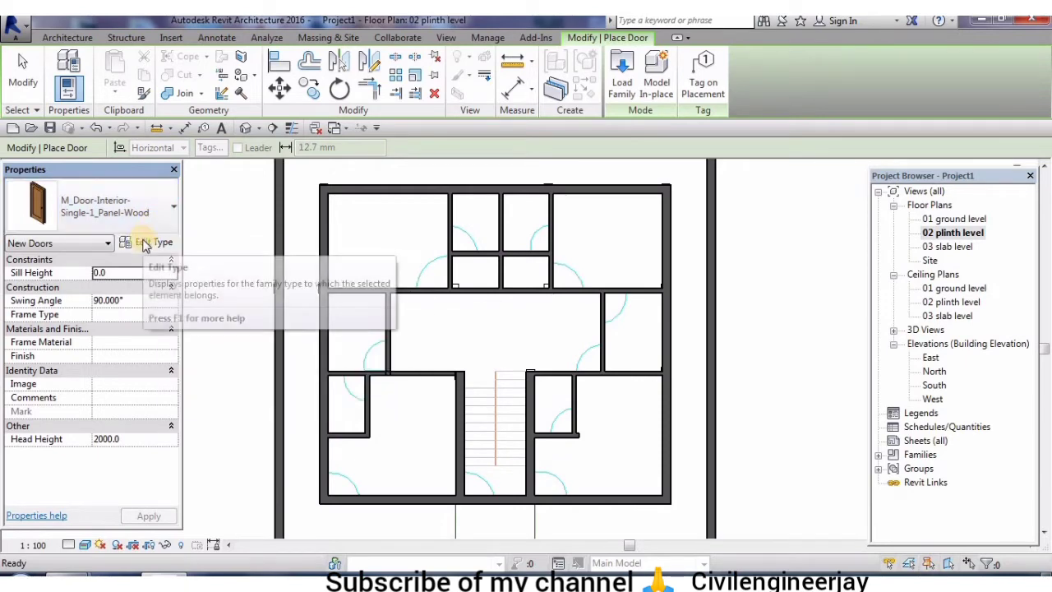
Duplicate M_Door-Interior-Single-1_Panel-Wood as type g1, changing its Width from 800.0 to 914
click(144, 243)
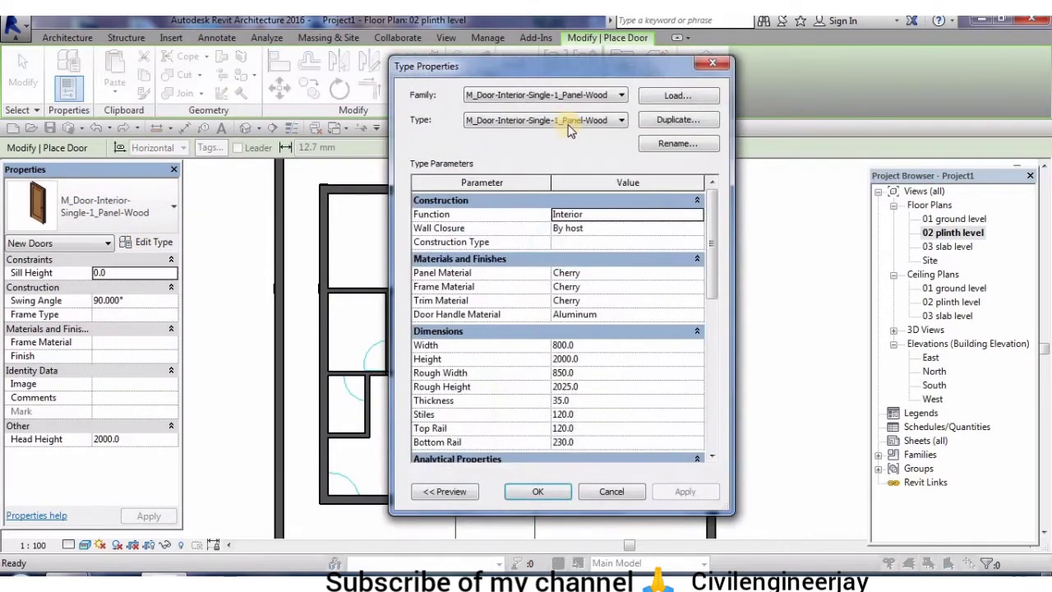
click(665, 120)
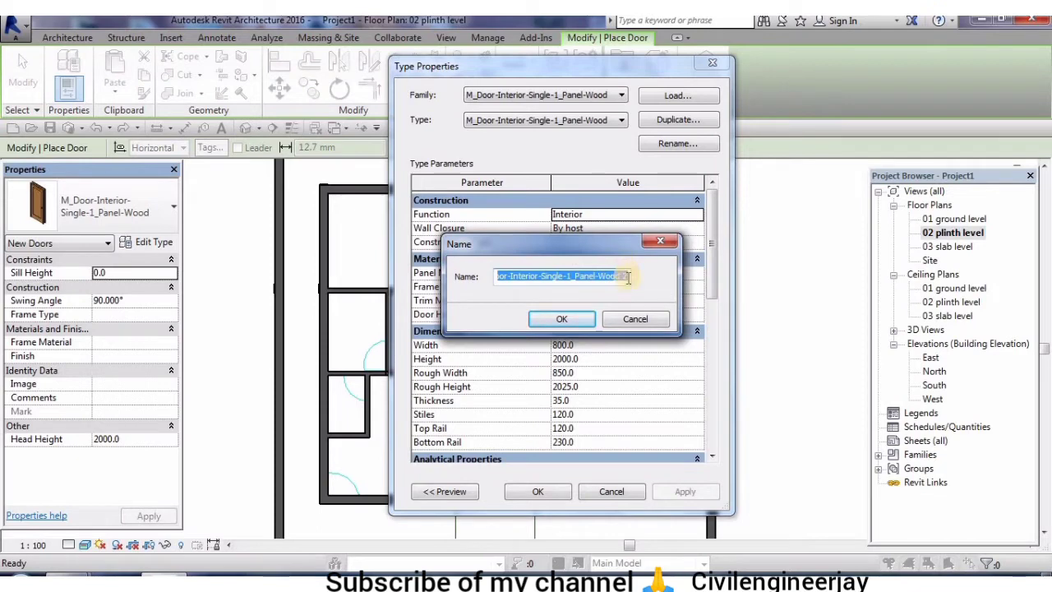
key(BackSpace)
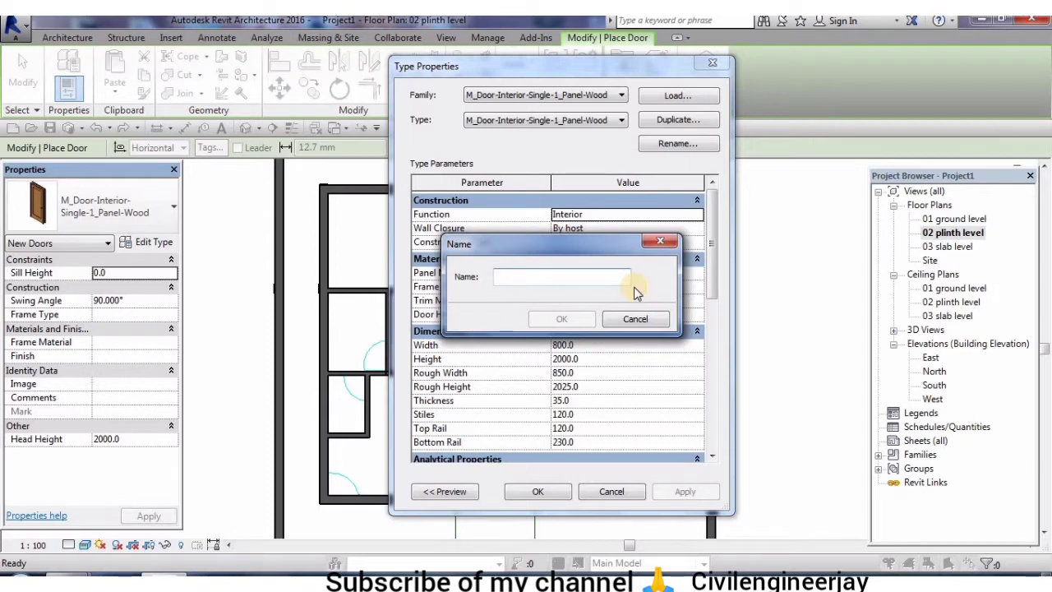
text(g1)
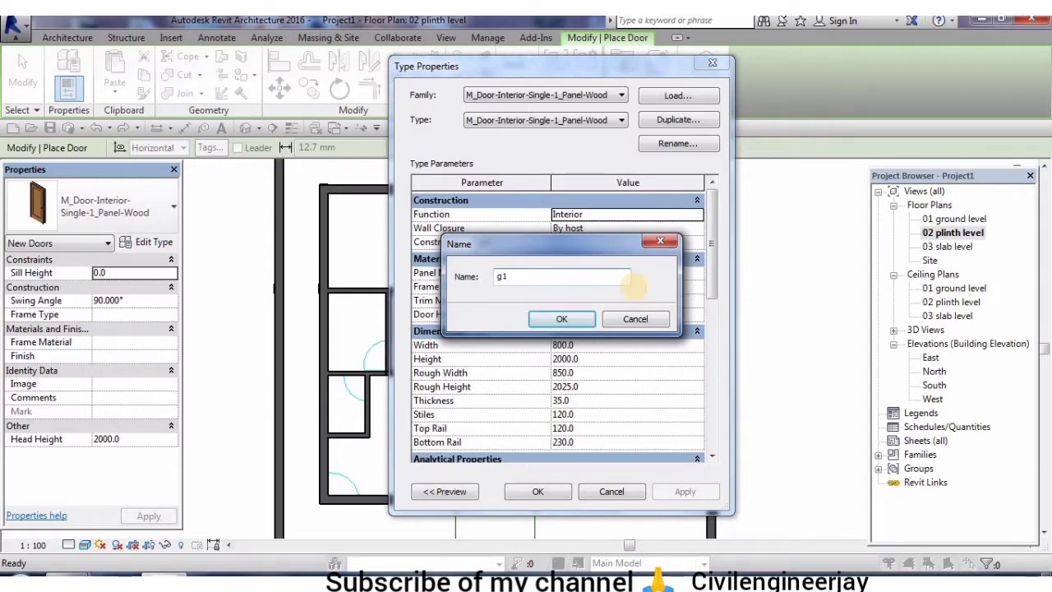
click(560, 319)
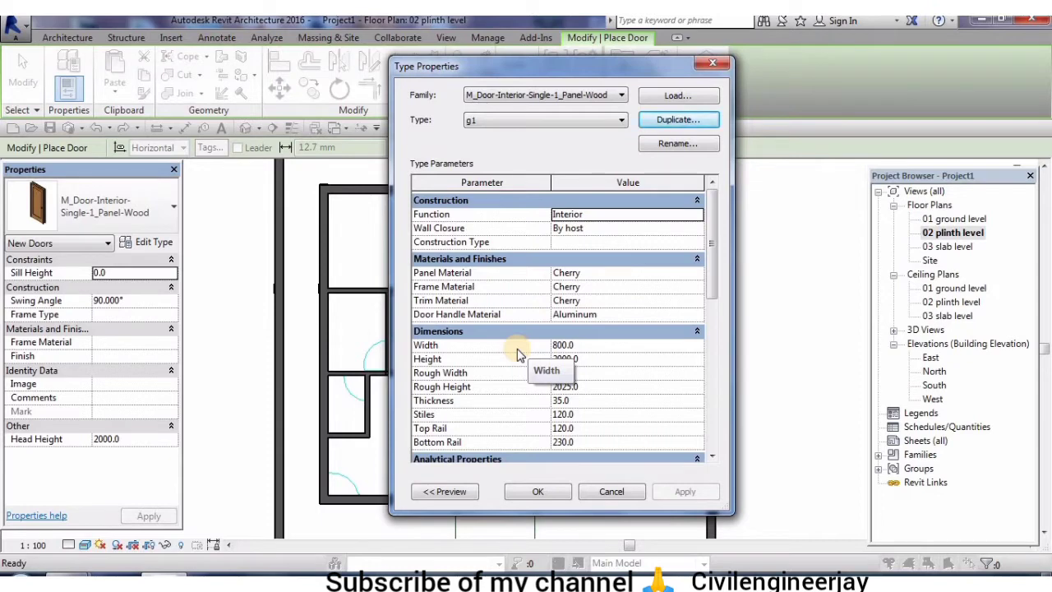
click(578, 345)
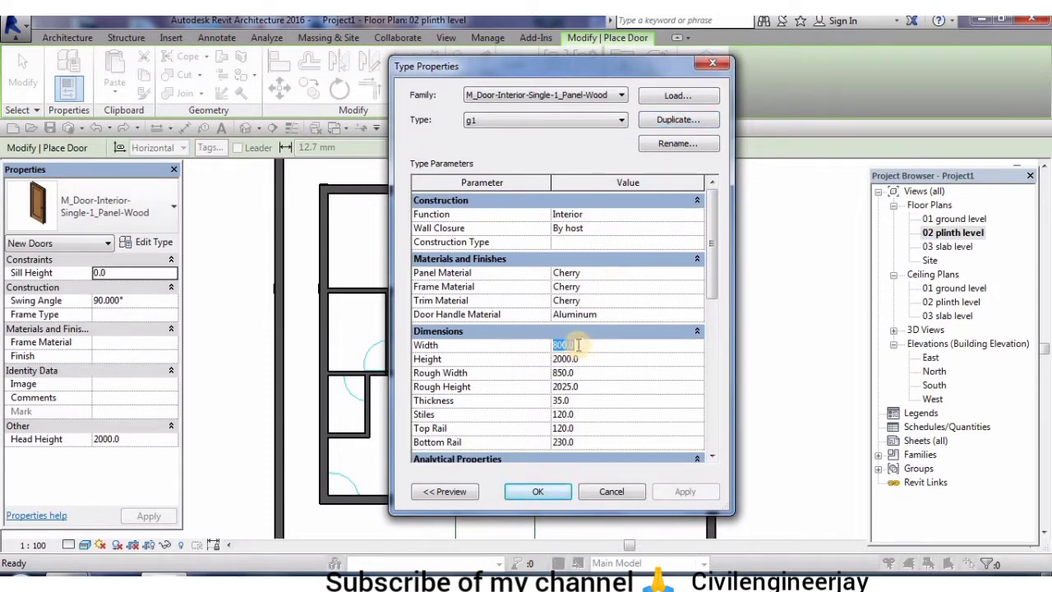
key(BackSpace)
text(91)
text(4)
click(548, 487)
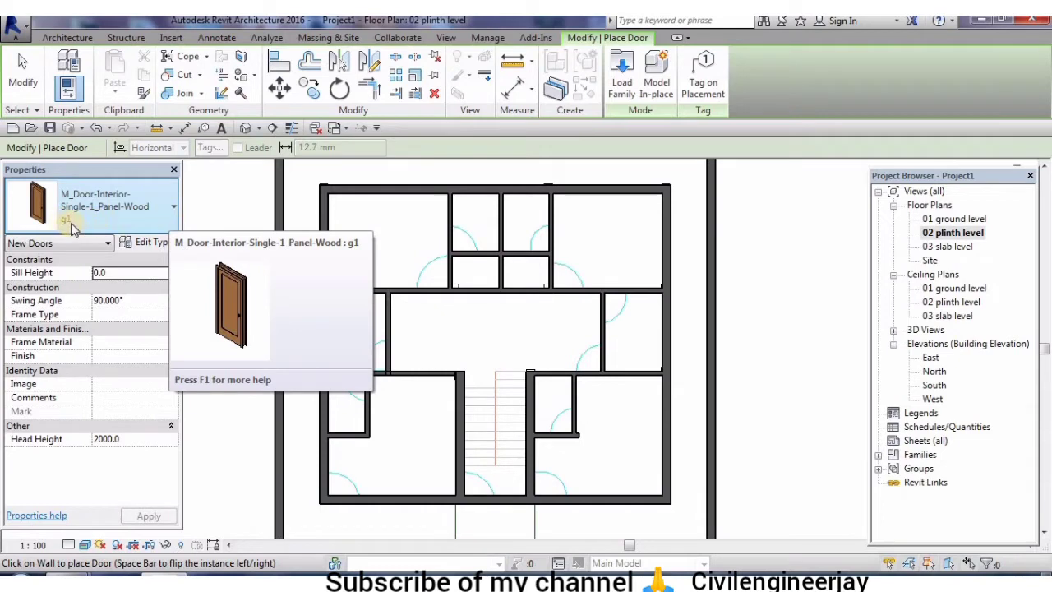
Choose g1 in the Type Selector and flip the door preview's hinge side over a wall
click(175, 207)
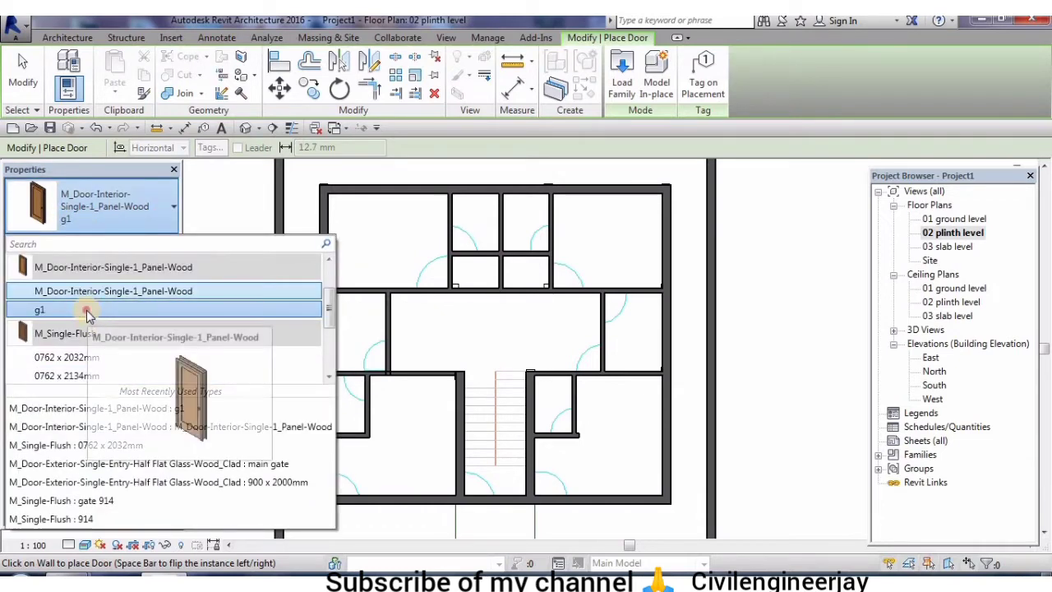
click(87, 312)
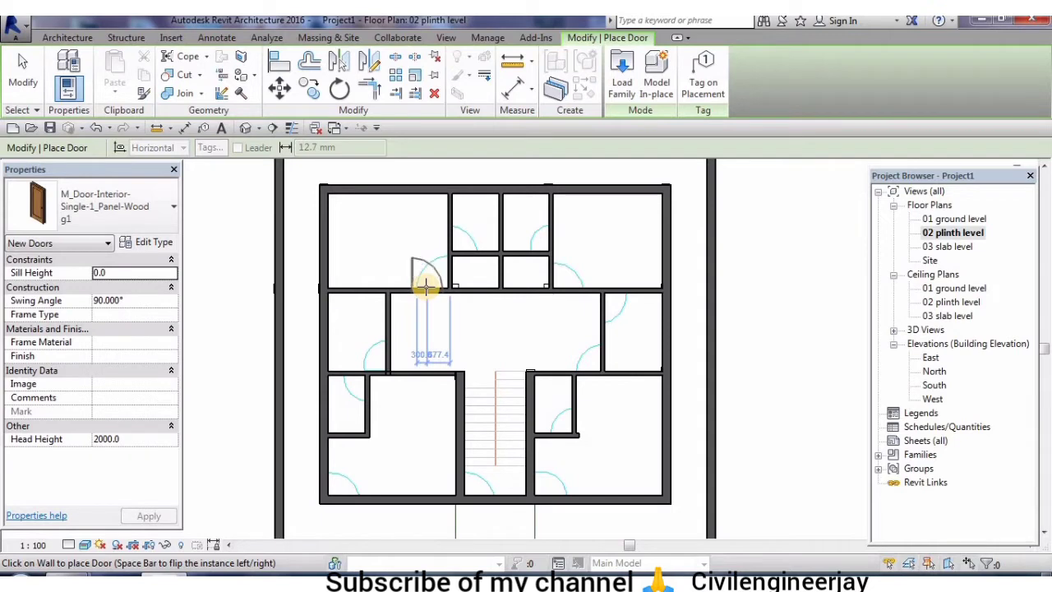
key(space)
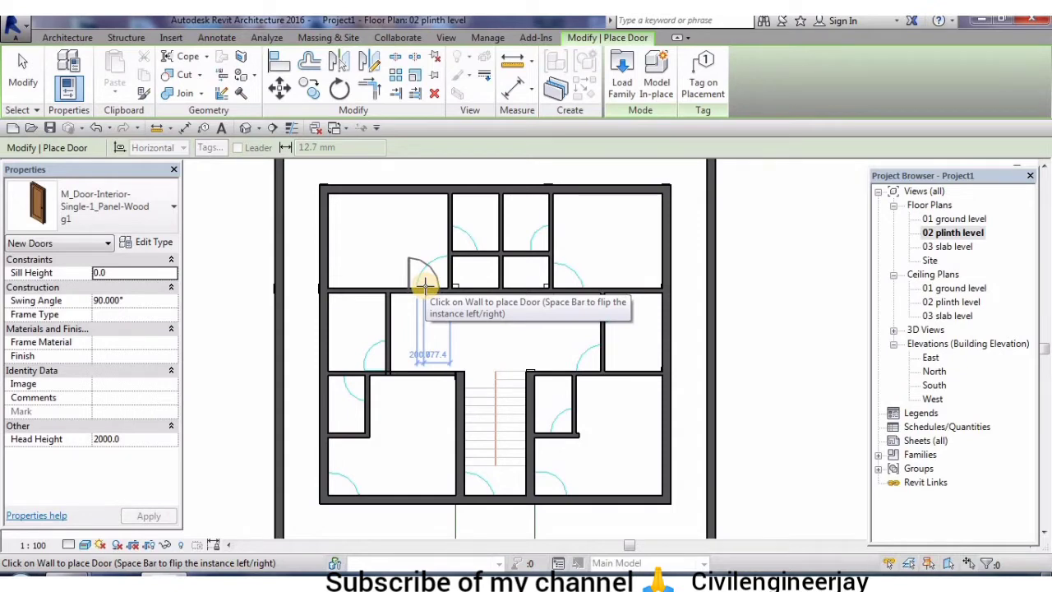
key(space)
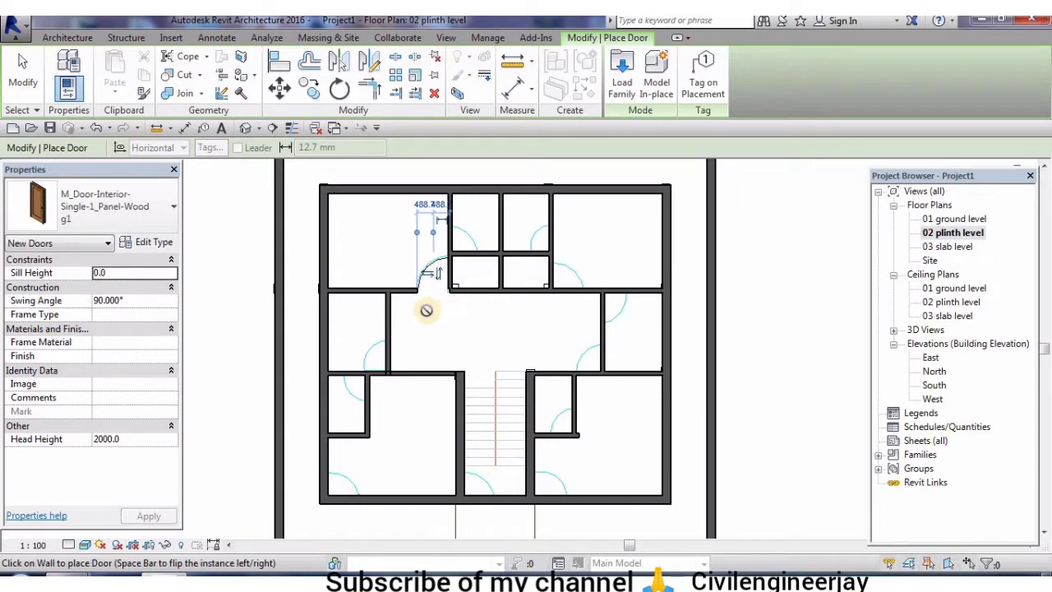
Place a g1 door in the top-left room's lower wall, flip its hinge side and try a spot further right
right_click(424, 308)
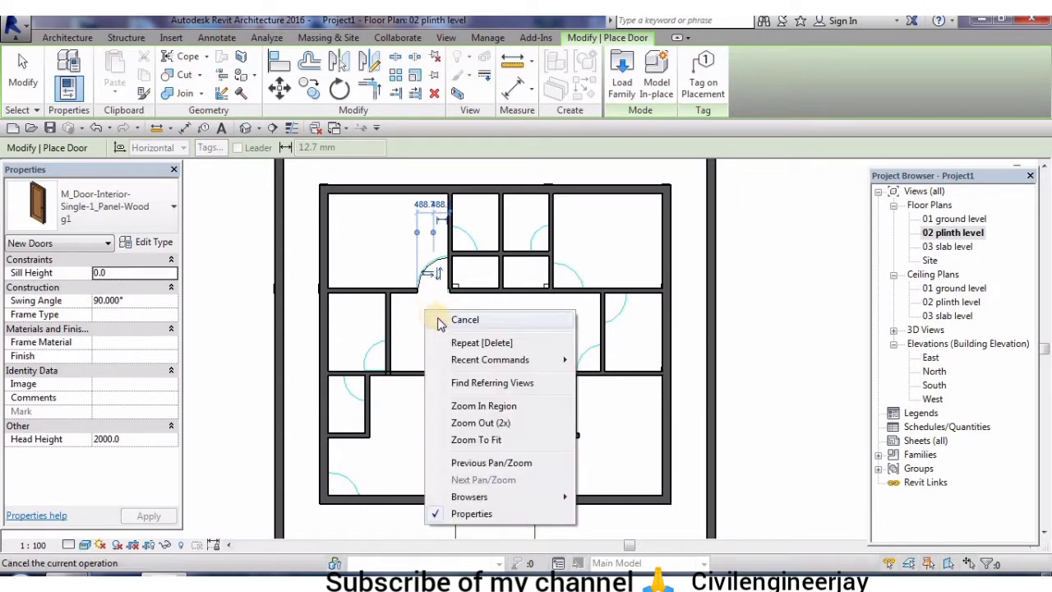
click(467, 321)
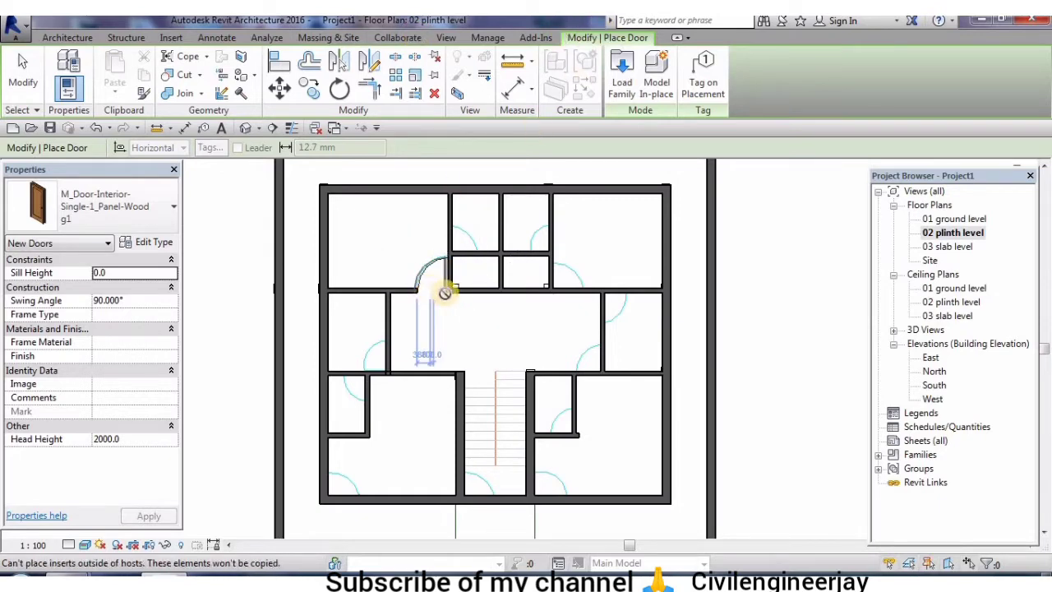
click(440, 289)
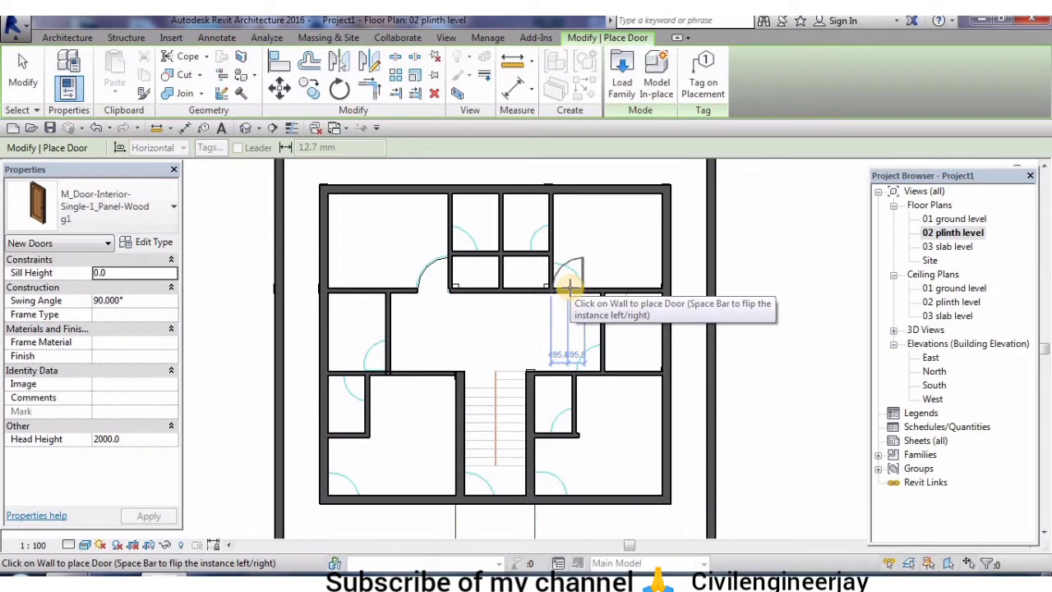
key(space)
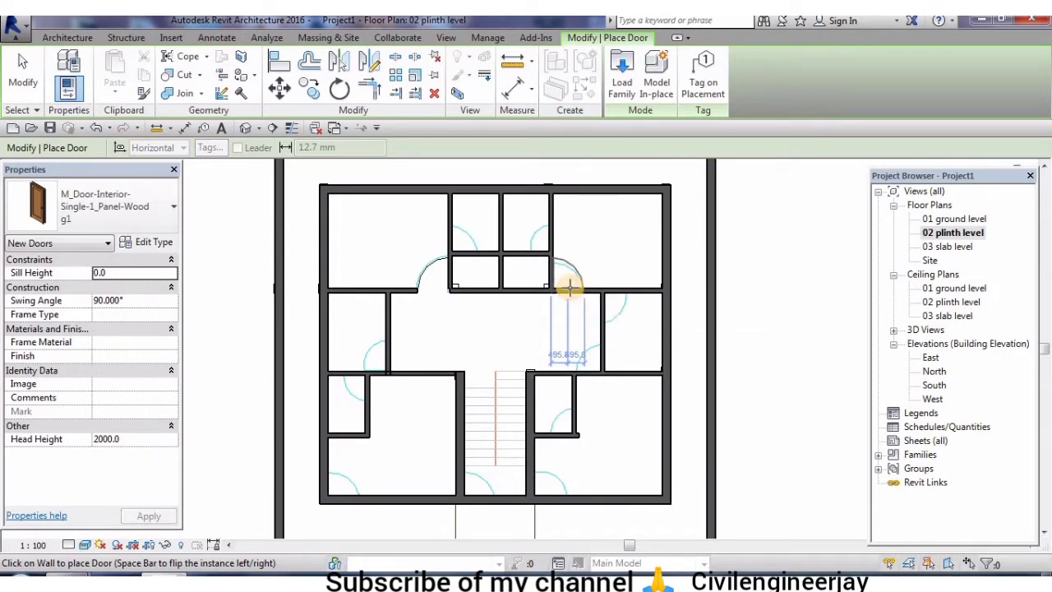
click(567, 284)
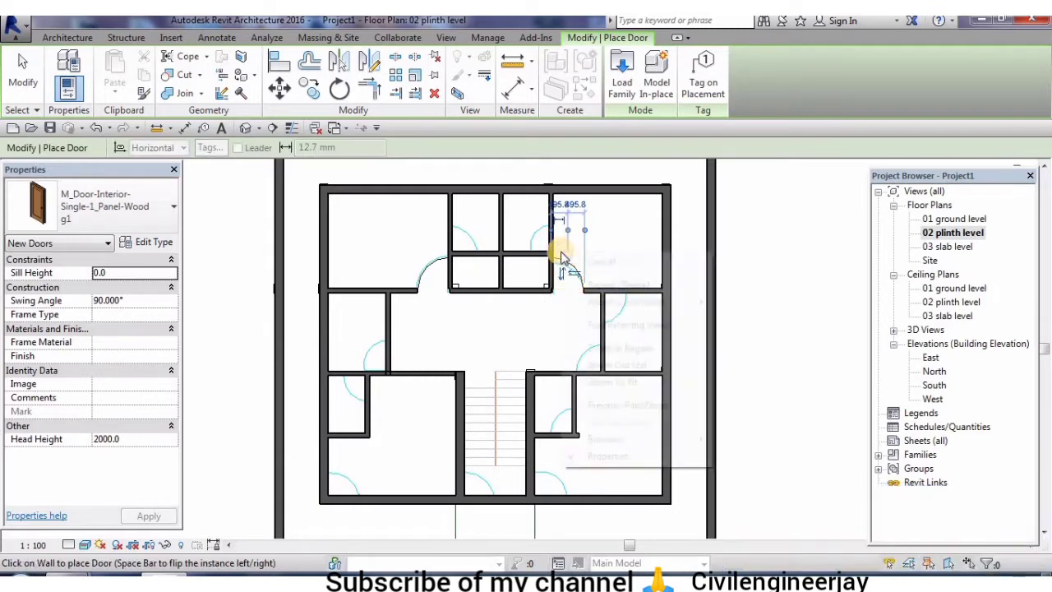
Zoom in on the plan and end door placement with Cancel
right_click(564, 255)
click(600, 261)
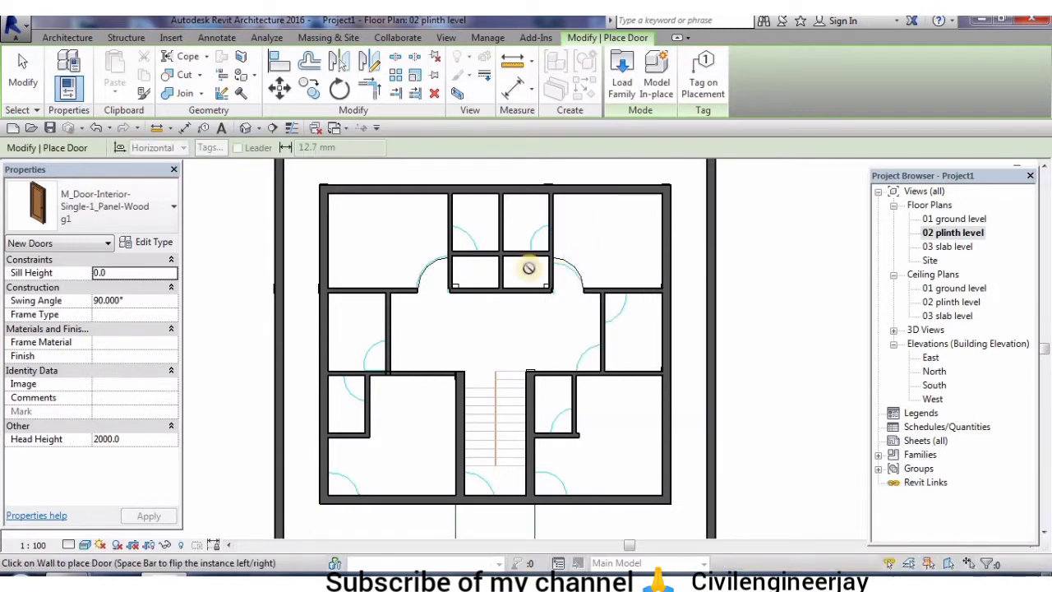
scroll(550, 268, up, 2)
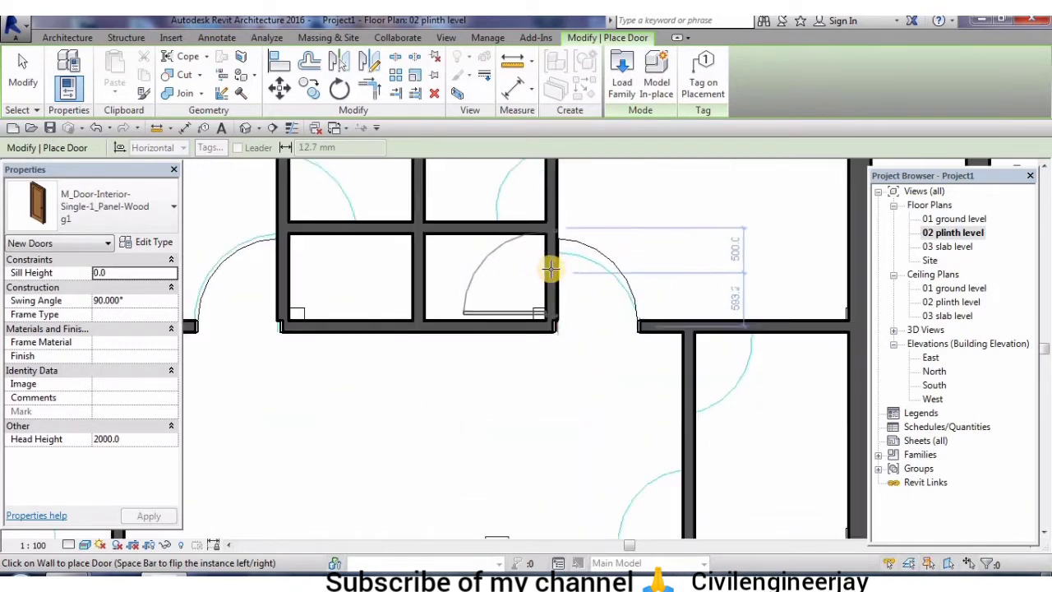
scroll(548, 265, up, 2)
scroll(547, 266, up, 2)
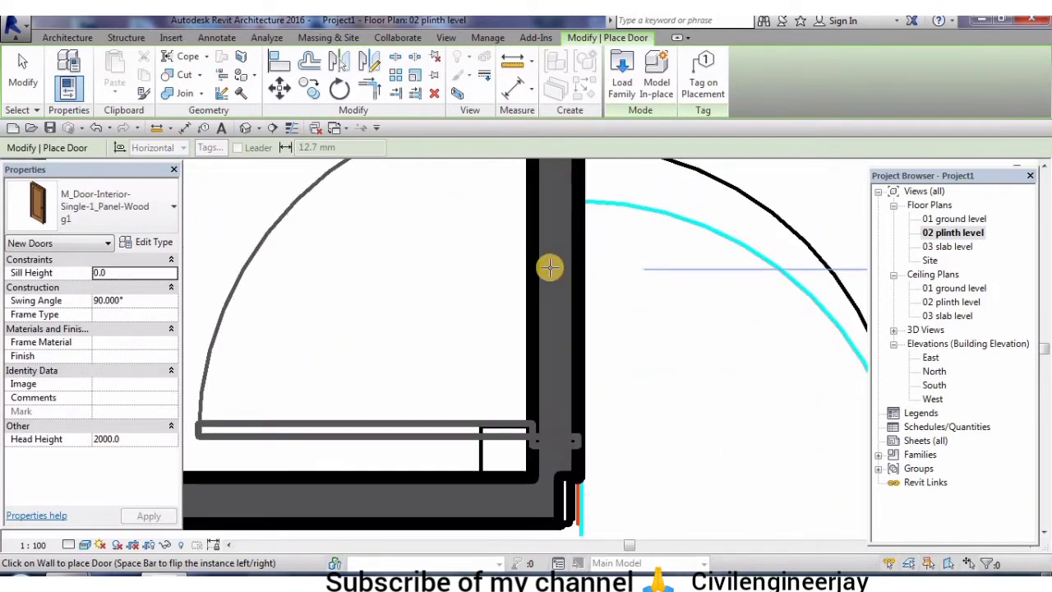
right_click(547, 334)
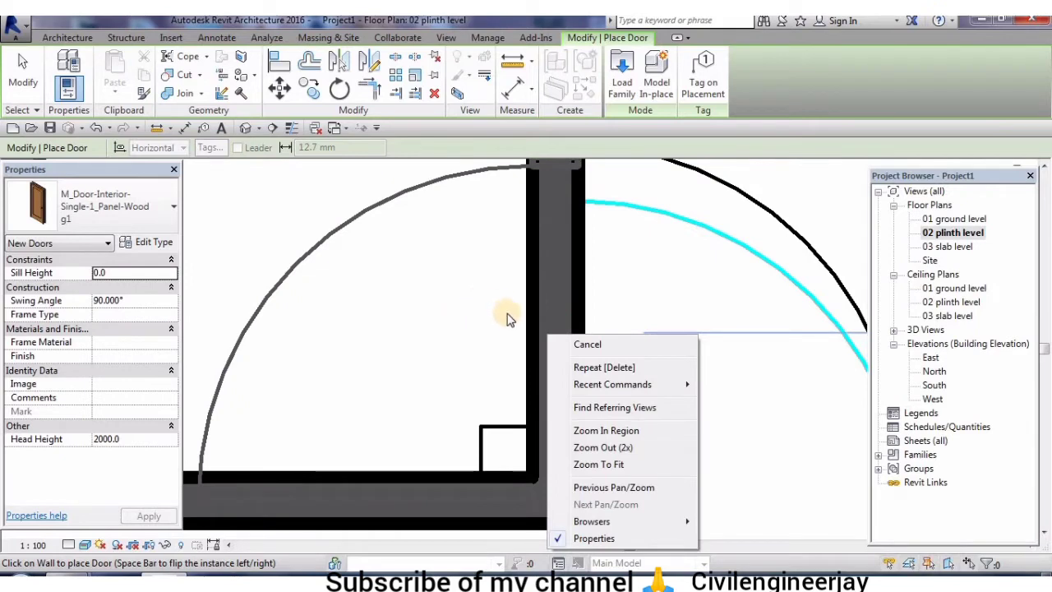
click(586, 341)
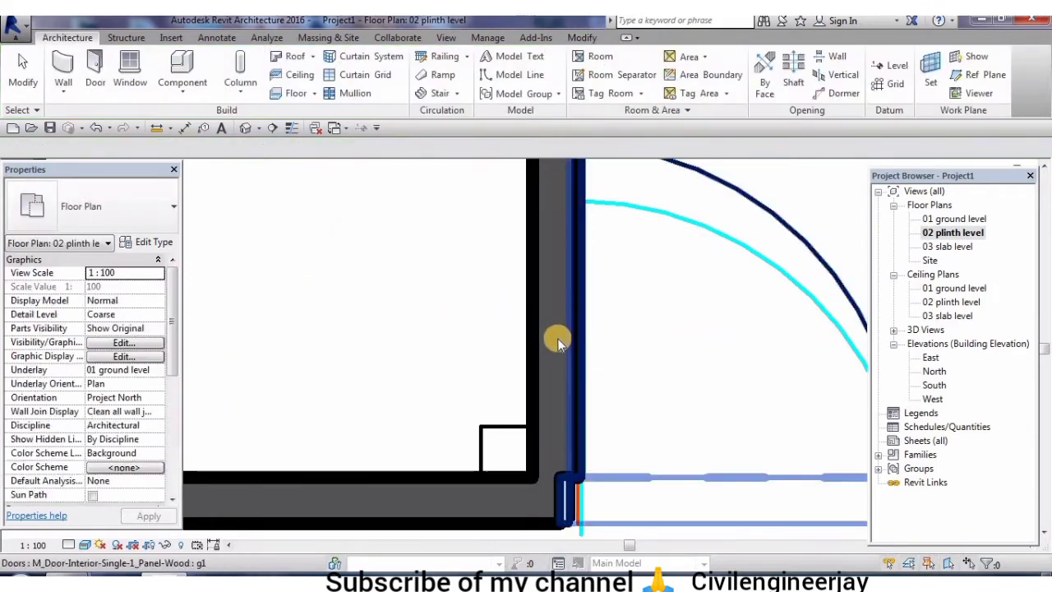
scroll(573, 343, down, 2)
Restart doors with DR and place a flipped g1 door in the hall's upper wall near its right end
key(d)
key(r)
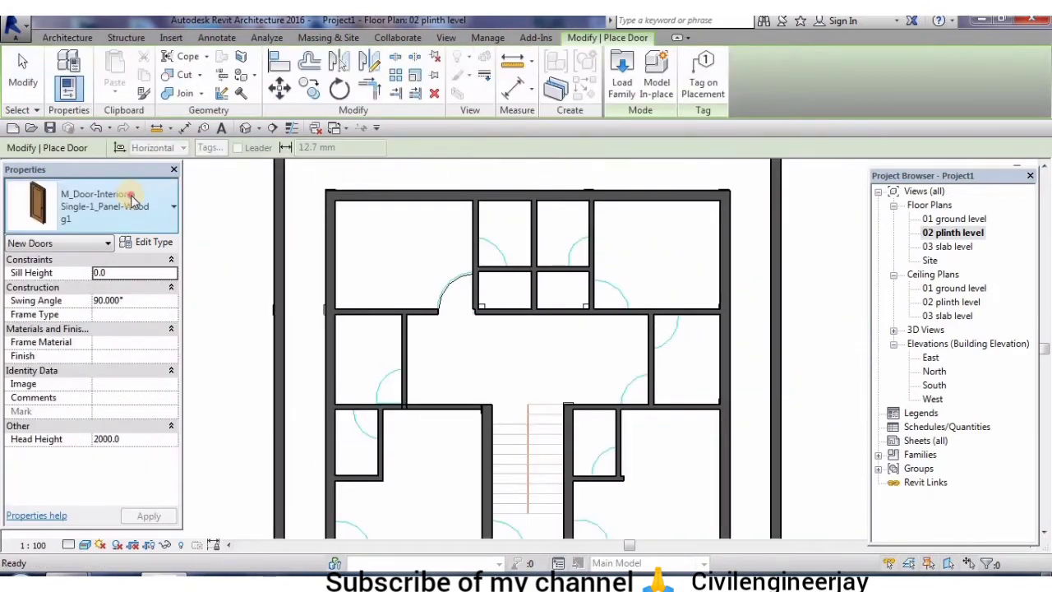
click(107, 207)
click(107, 320)
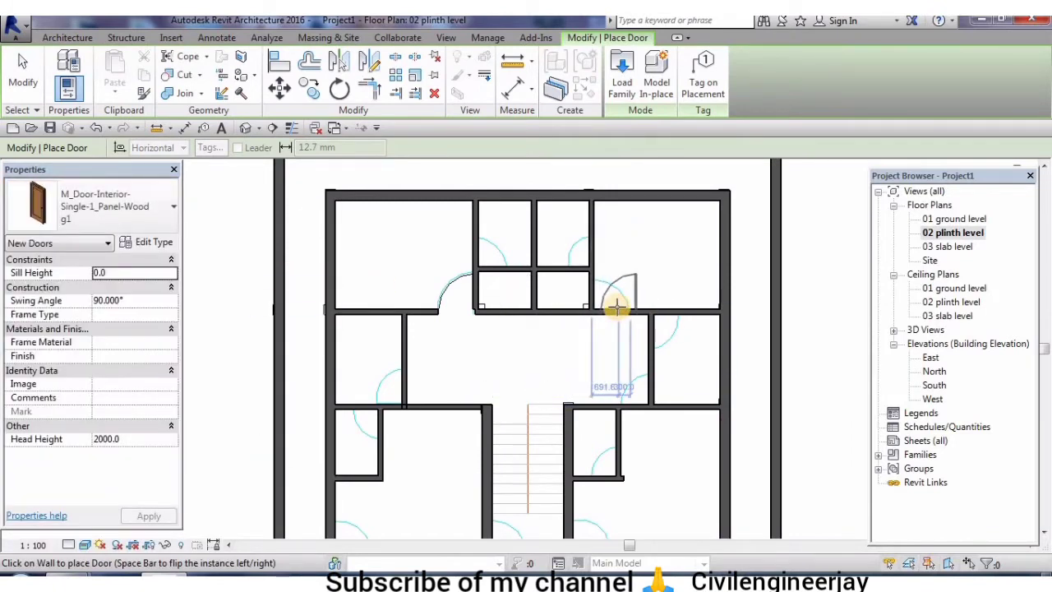
key(space)
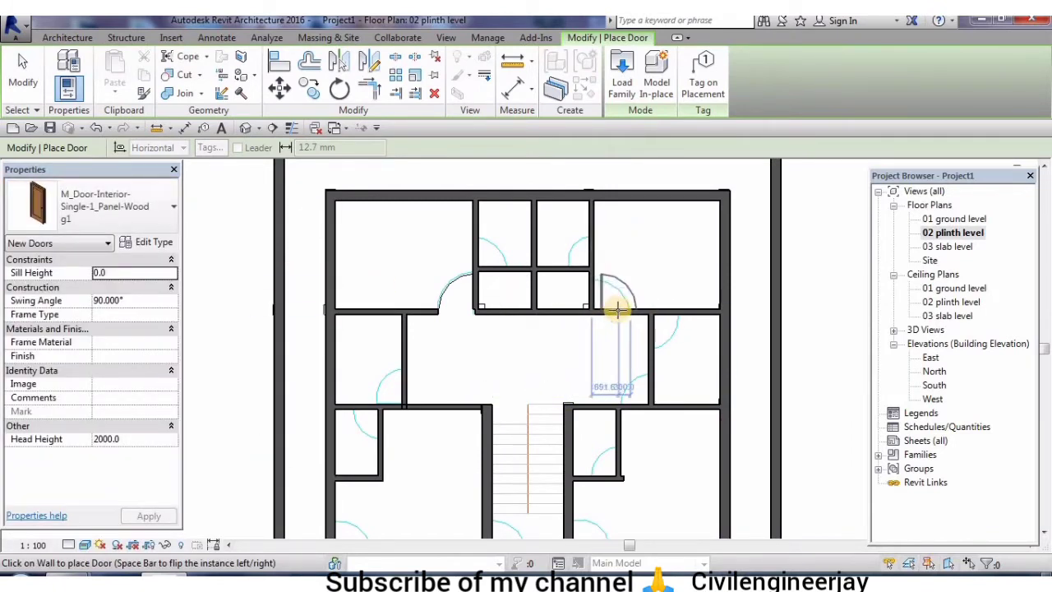
click(617, 308)
right_click(639, 313)
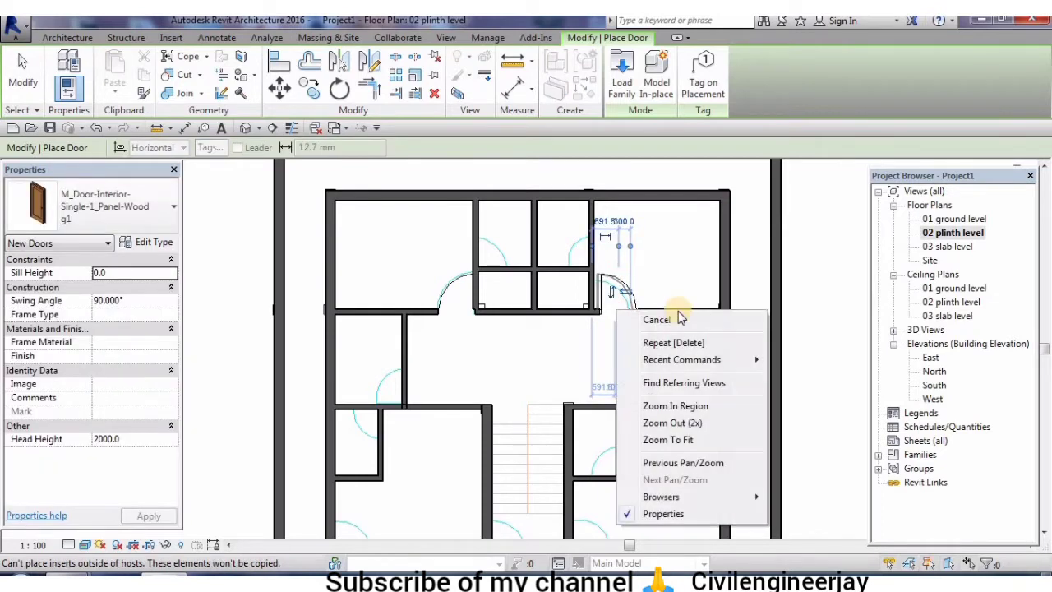
click(680, 319)
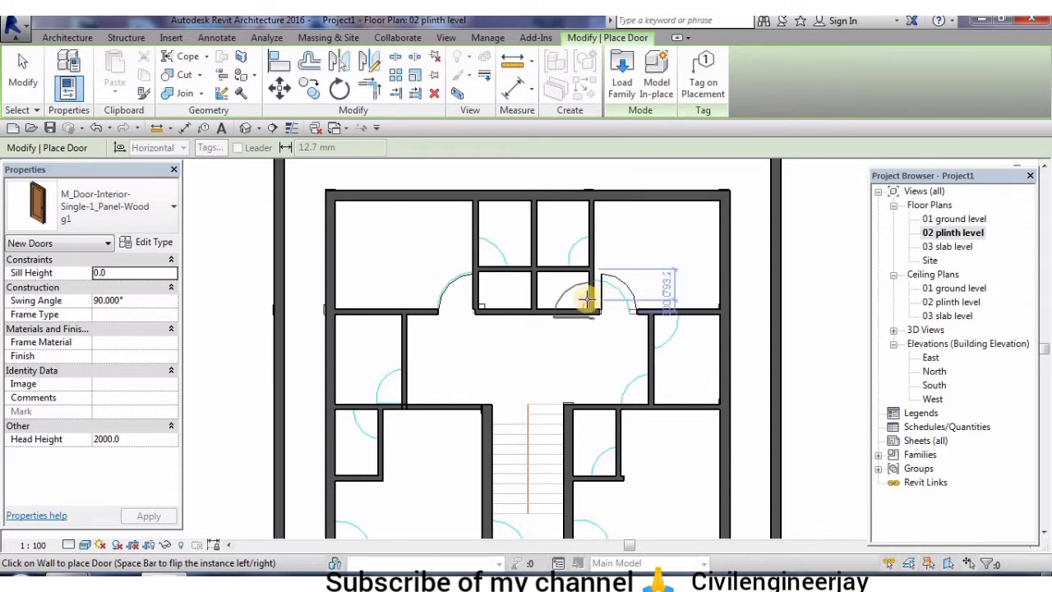
right_click(566, 340)
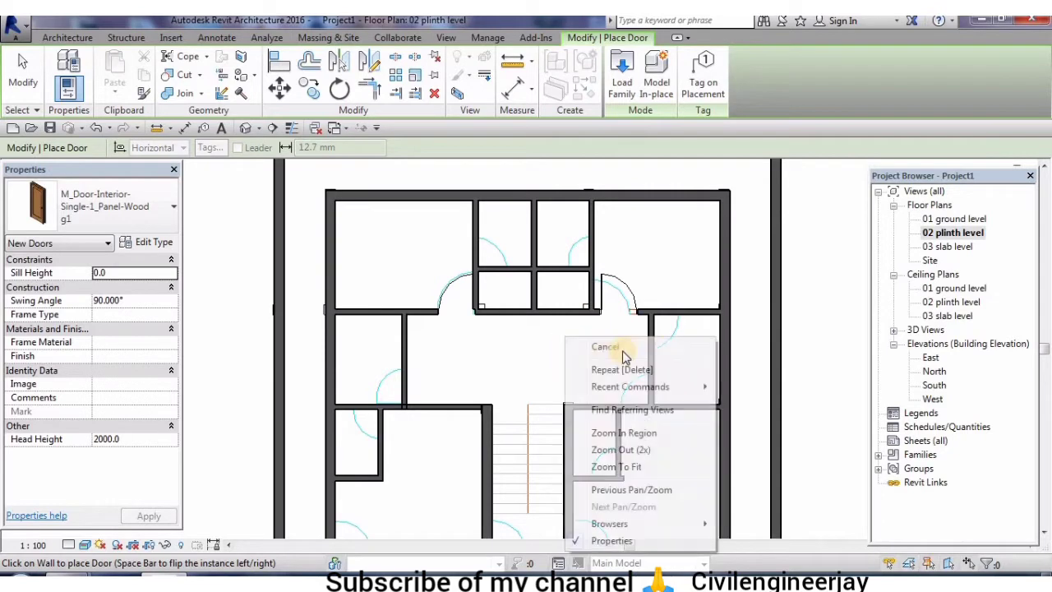
click(622, 358)
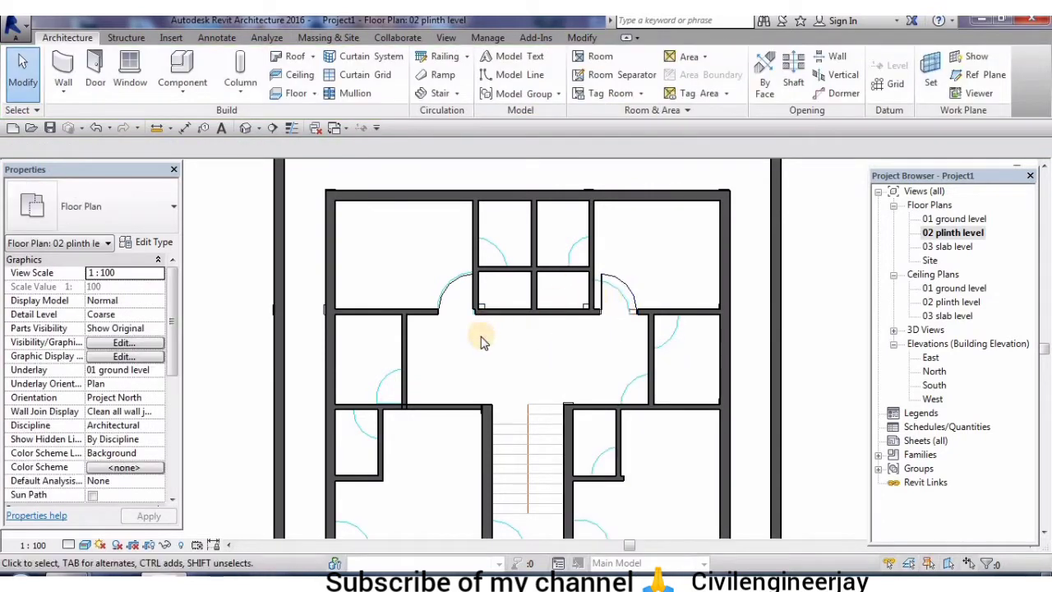
Pan the plan and select the newly placed hall door
scroll(476, 394, down, 1)
middle_drag(477, 395, 439, 353)
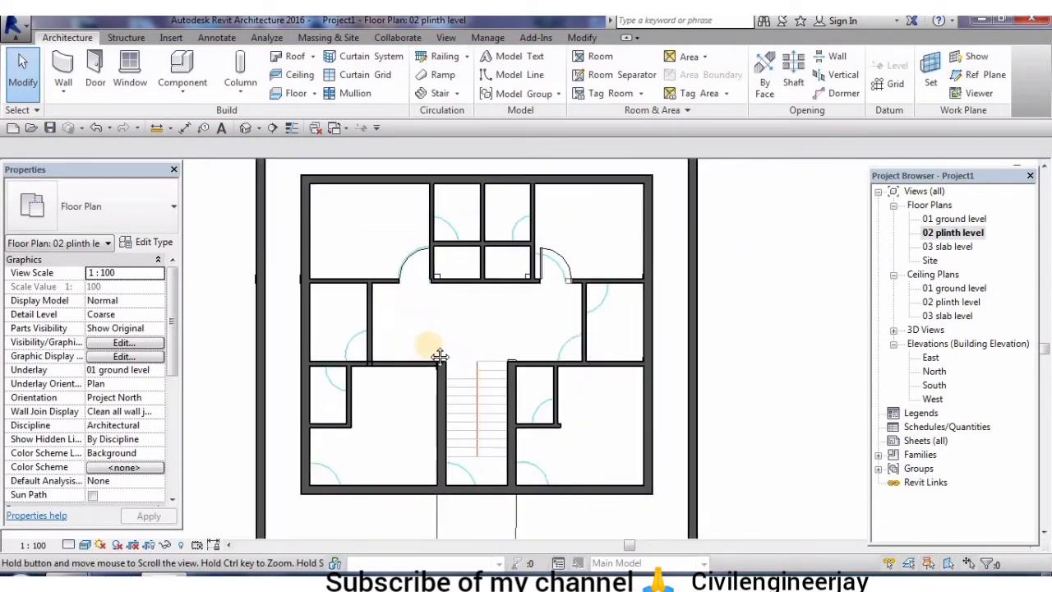
middle_drag(502, 340, 523, 353)
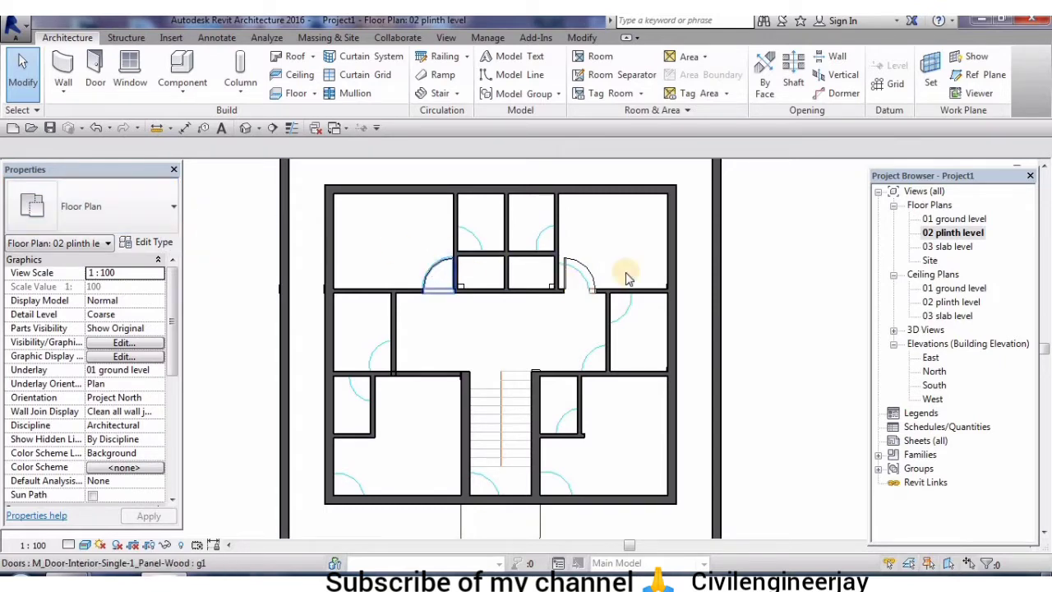
click(579, 291)
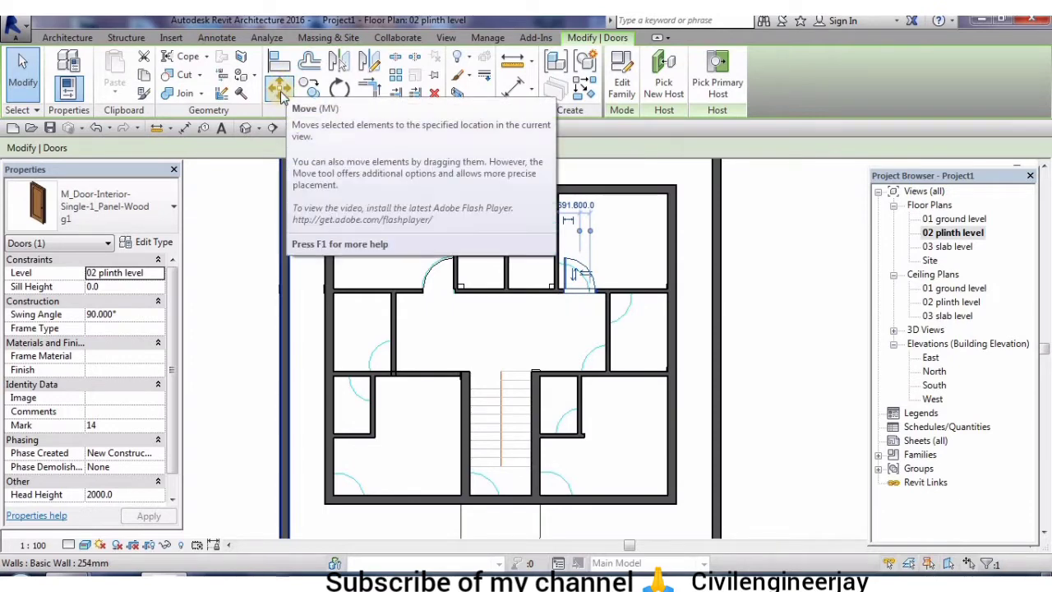
Move the hall door slightly along the wall and flip its facing
click(281, 92)
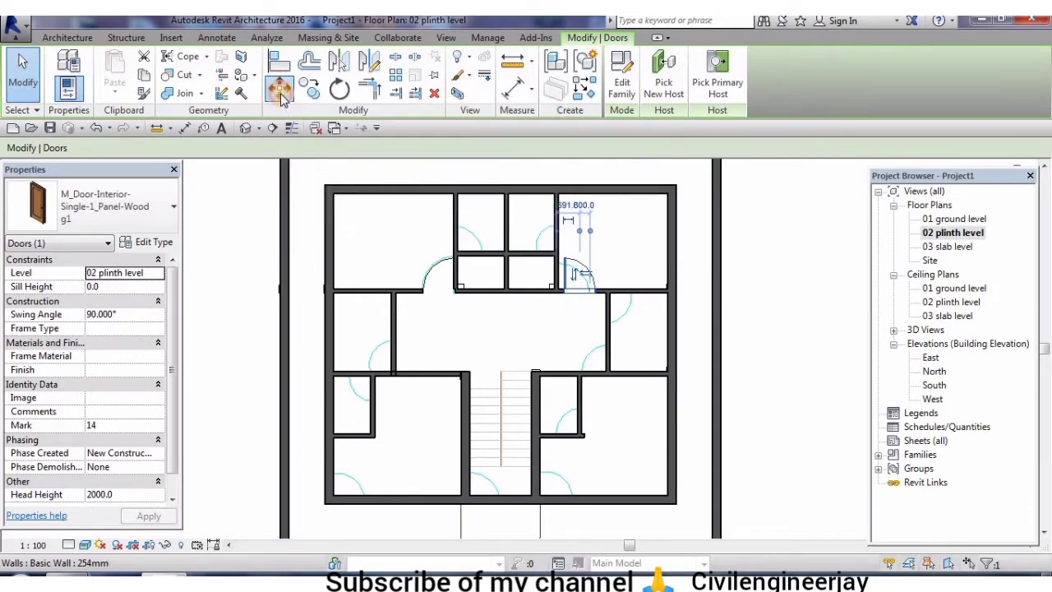
click(562, 276)
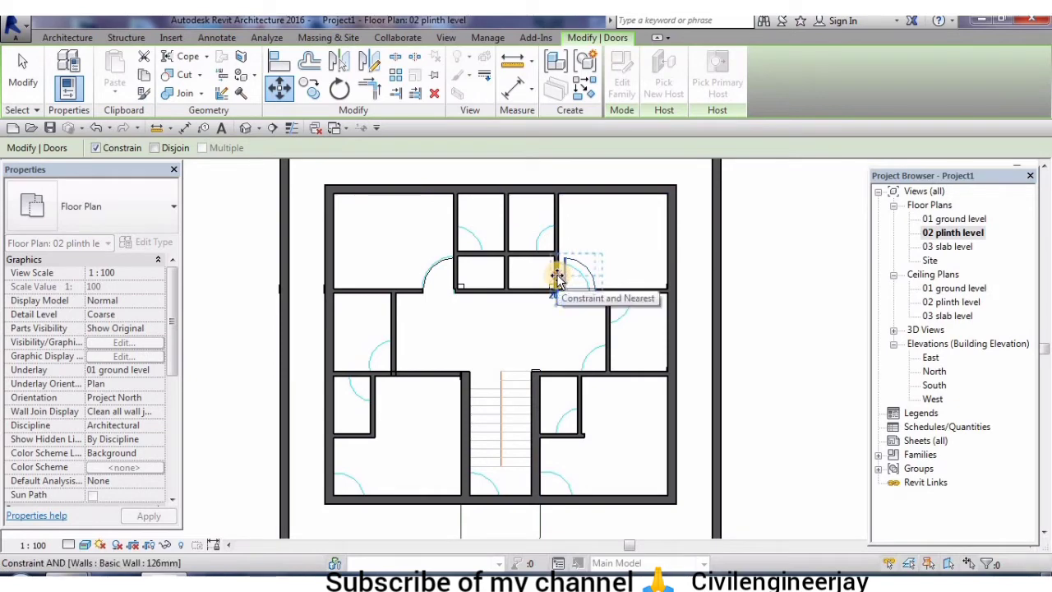
click(557, 274)
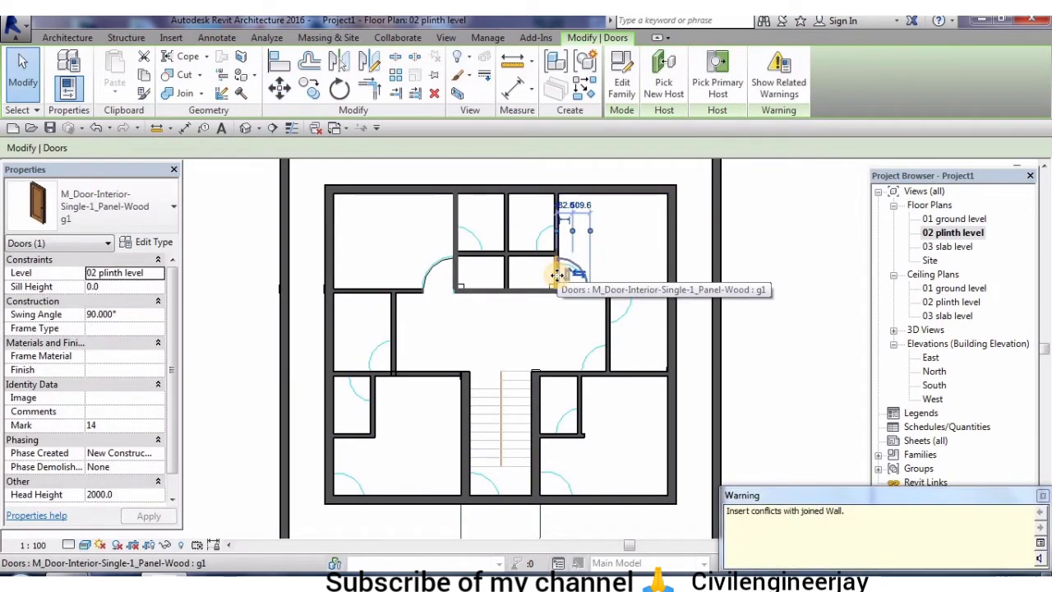
click(567, 294)
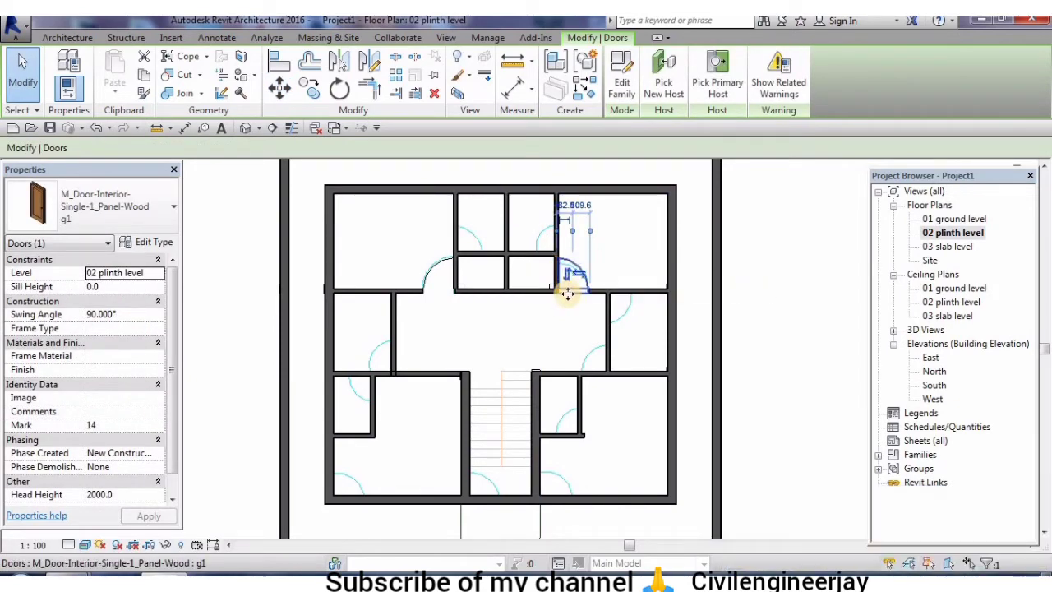
key(m)
key(v)
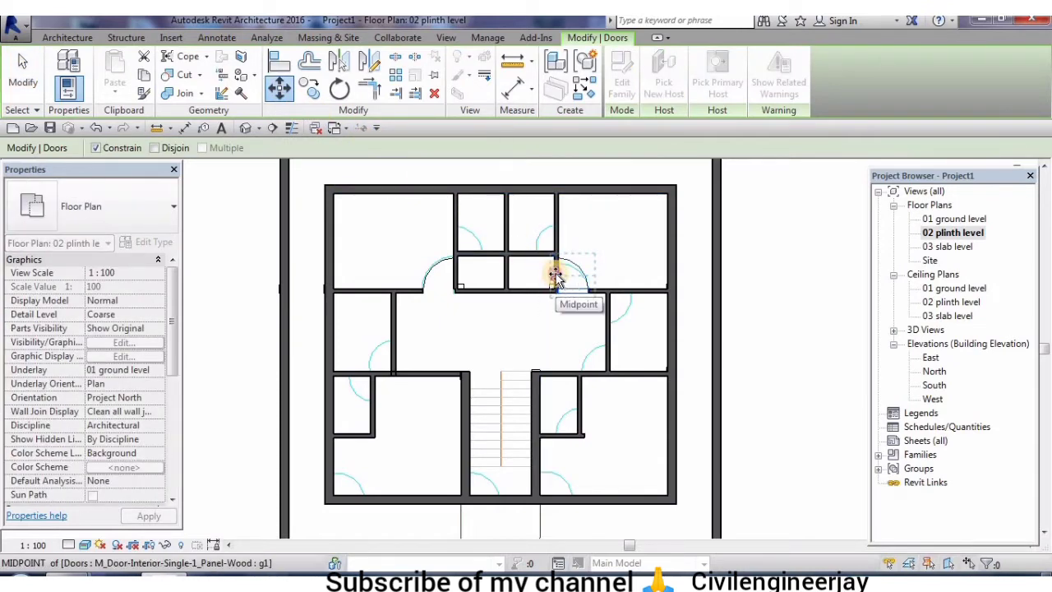
click(556, 275)
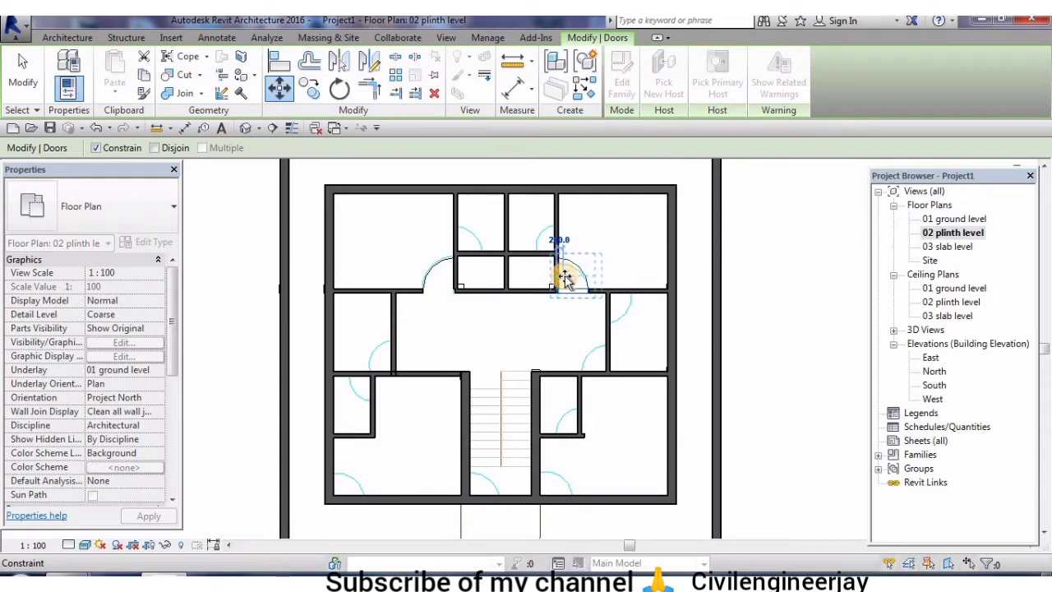
click(565, 278)
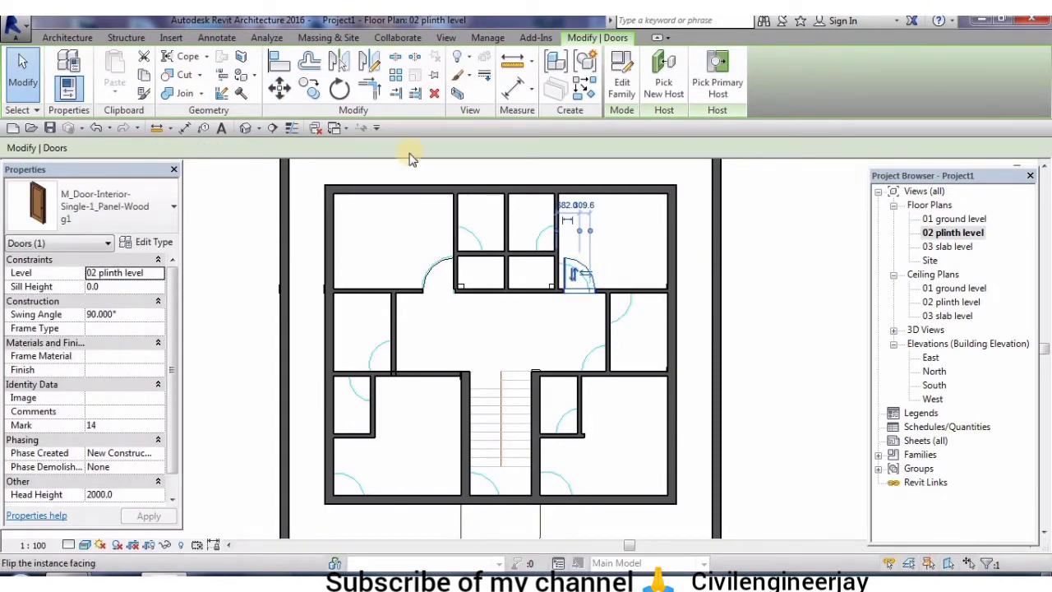
Slide the door left until it sits tight against the partition wall end, then deselect it
click(280, 87)
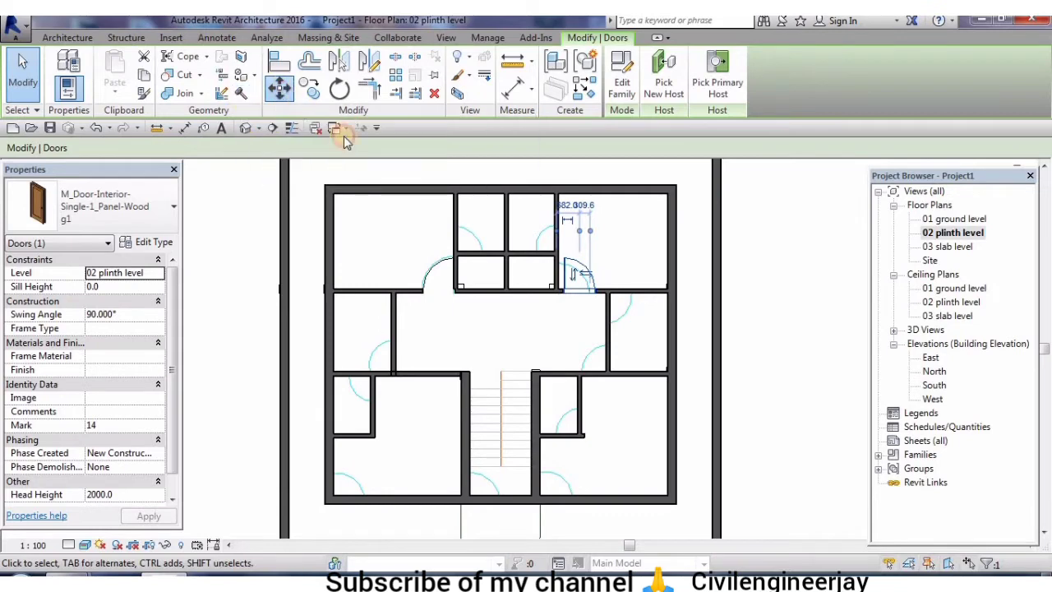
scroll(566, 281, up, 2)
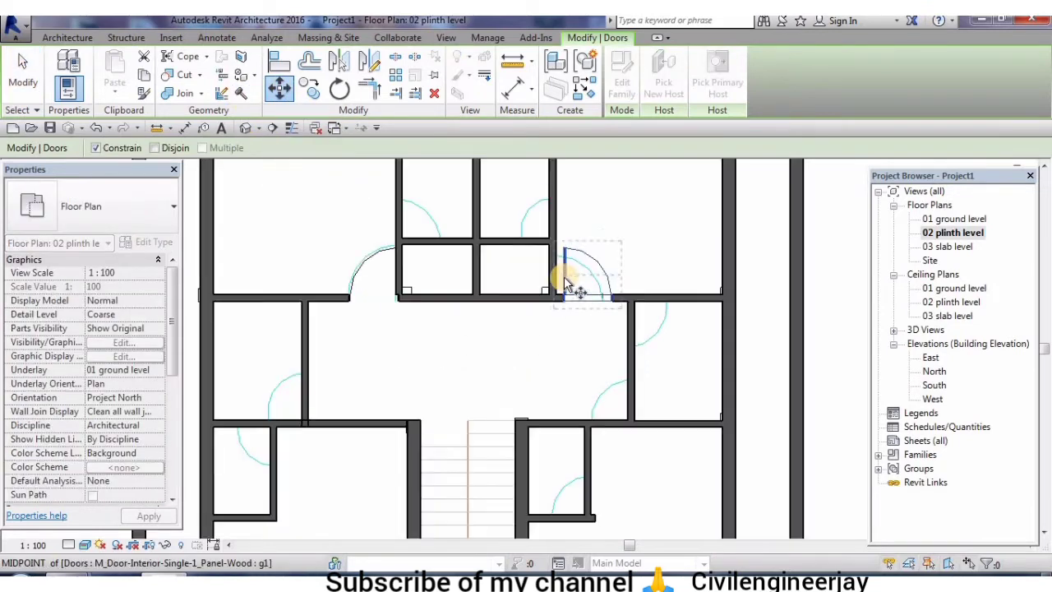
scroll(567, 281, up, 2)
scroll(565, 282, up, 2)
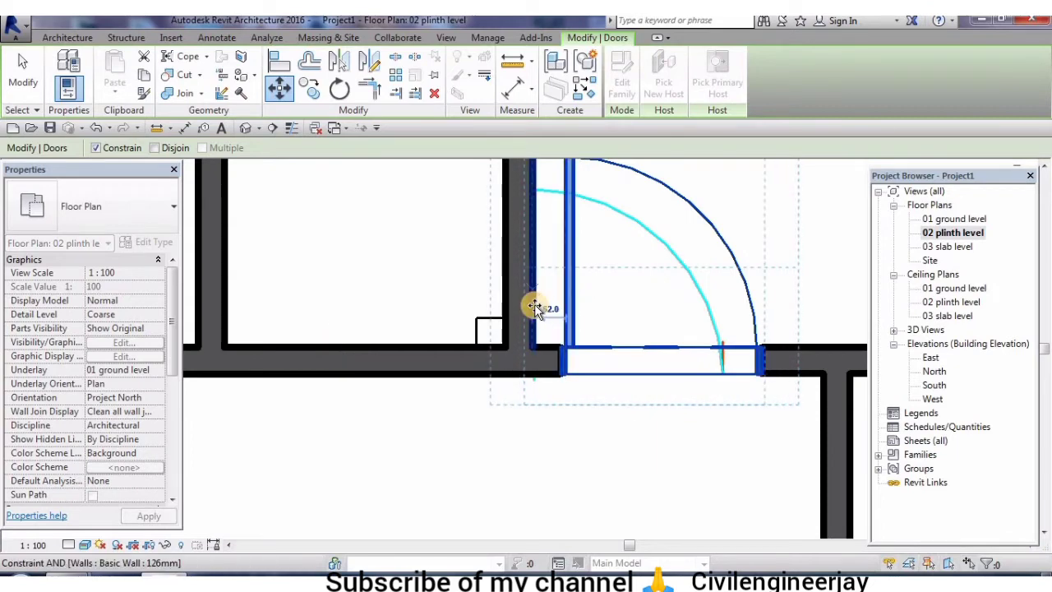
click(535, 304)
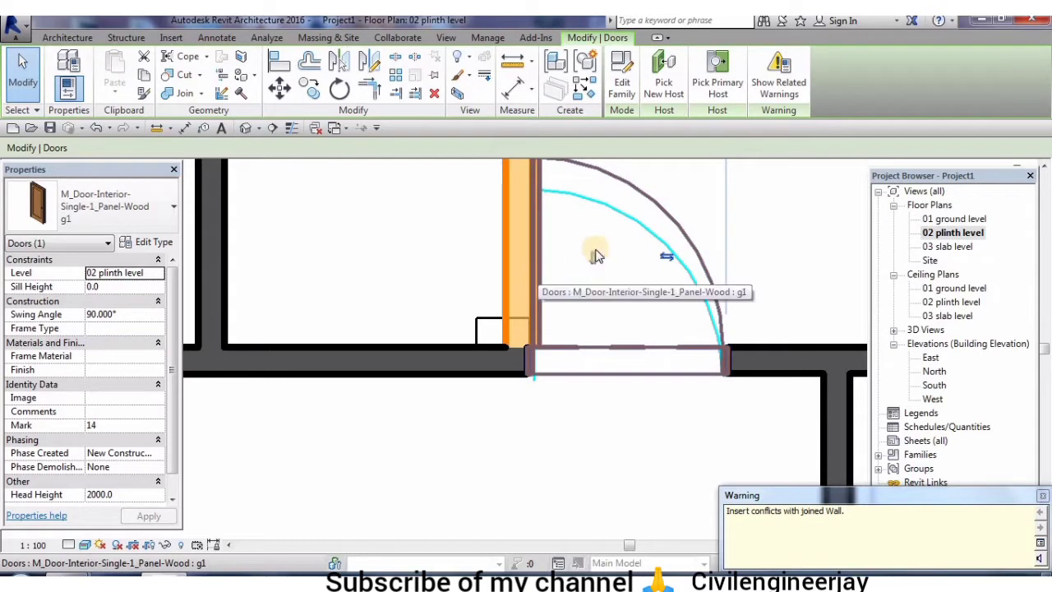
right_click(569, 254)
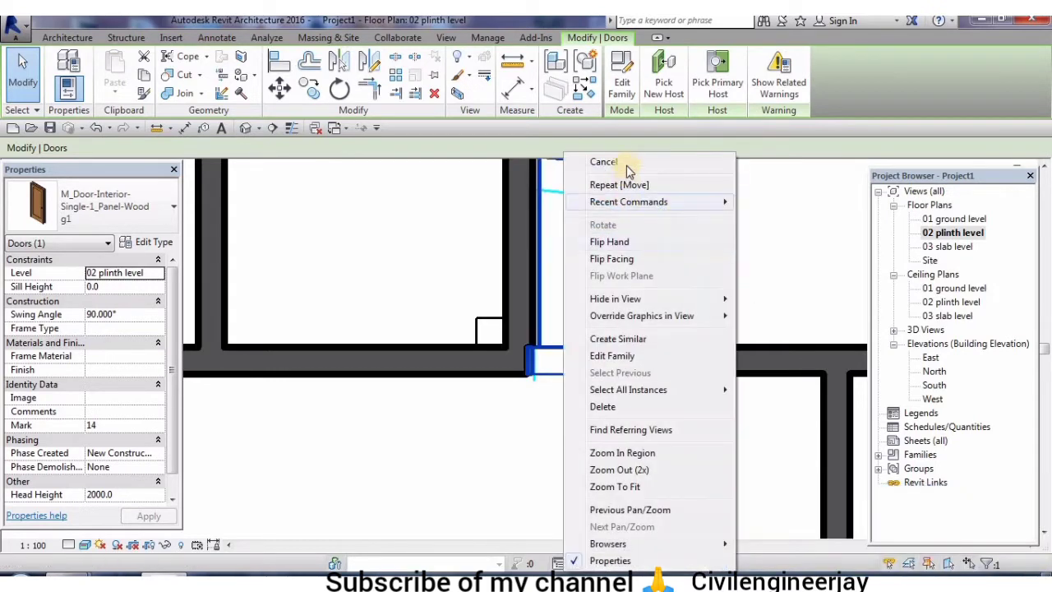
click(629, 159)
Reselect the door, abandon a further Move (MV) attempt and deselect it
click(534, 277)
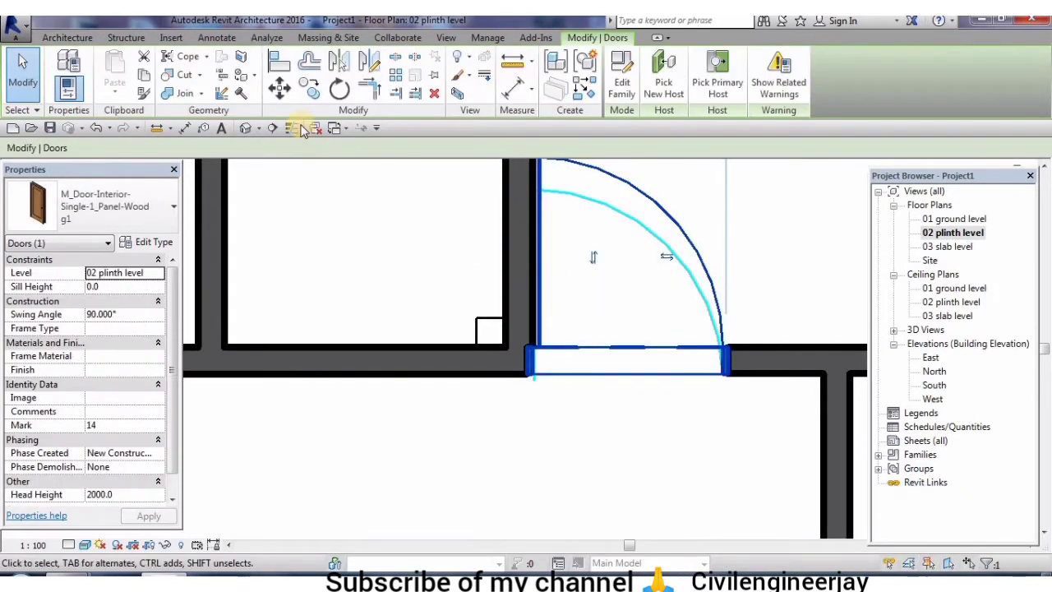
key(m)
key(v)
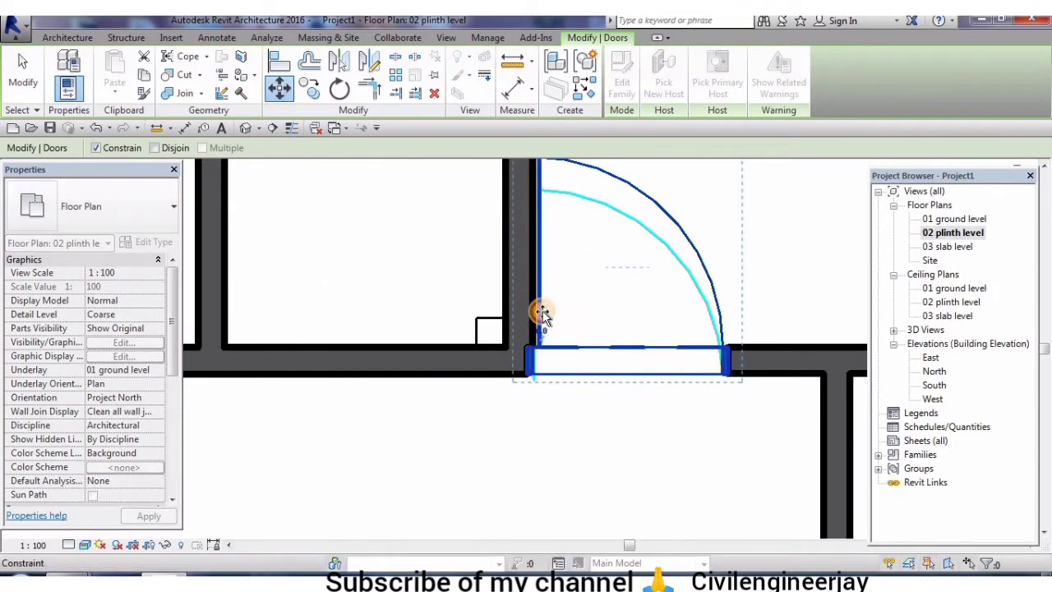
click(536, 319)
key(Escape)
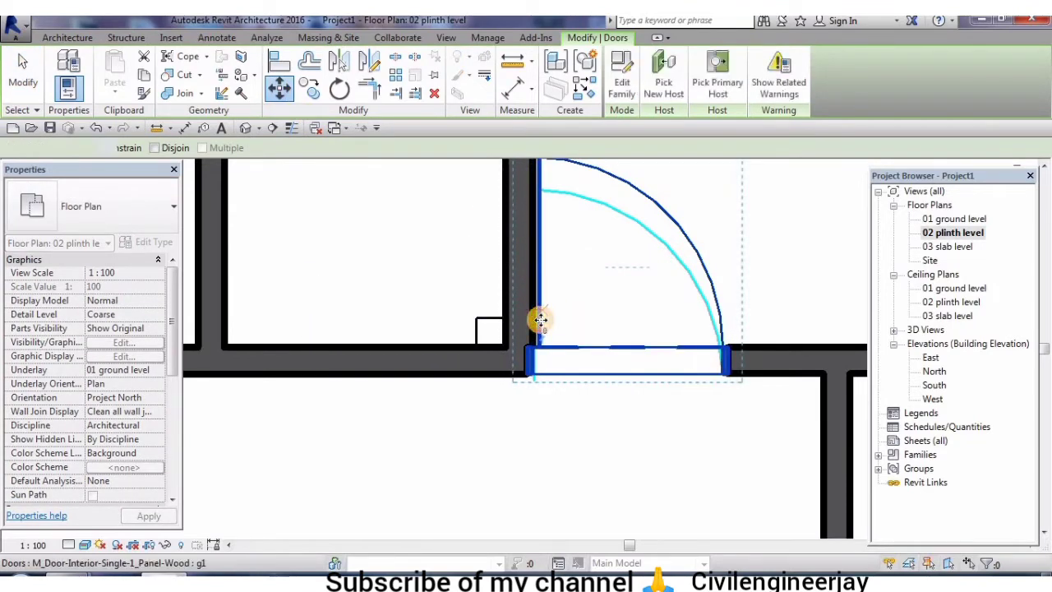
right_click(593, 304)
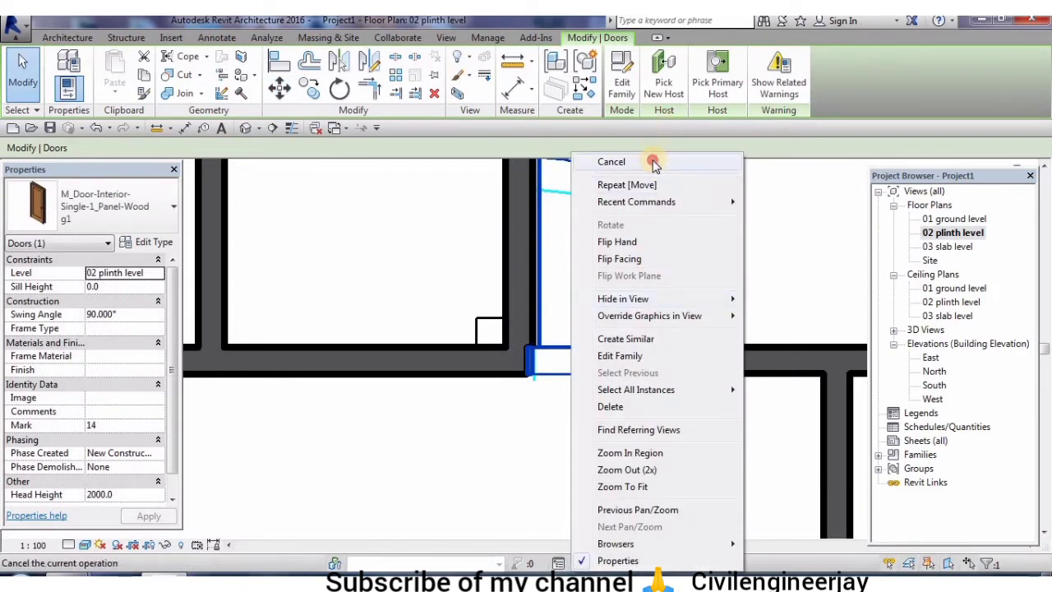
click(611, 162)
scroll(568, 305, down, 2)
scroll(569, 306, down, 2)
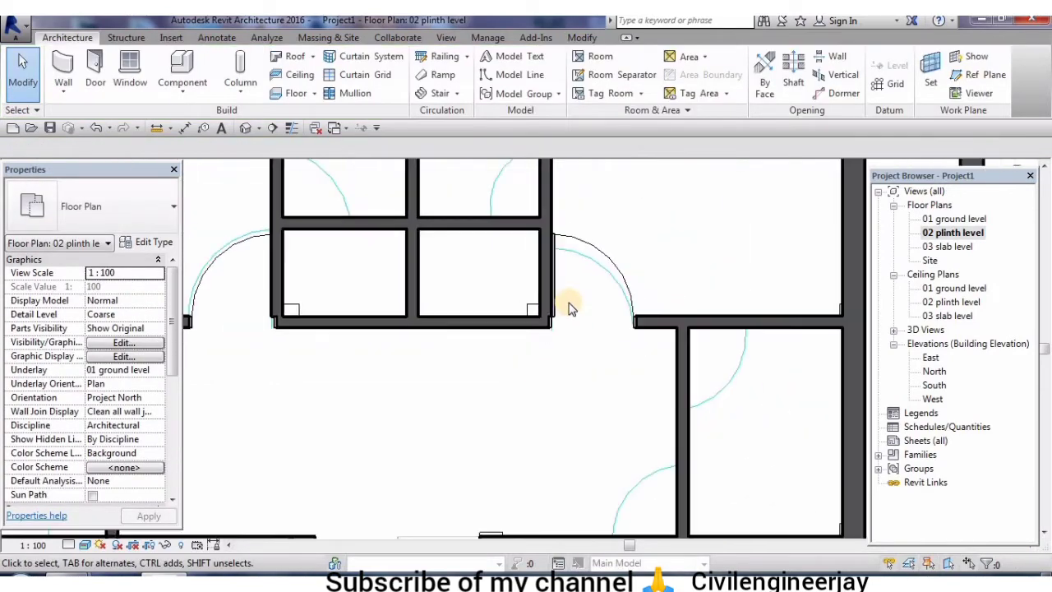
scroll(567, 307, down, 2)
scroll(534, 304, down, 1)
scroll(584, 277, down, 2)
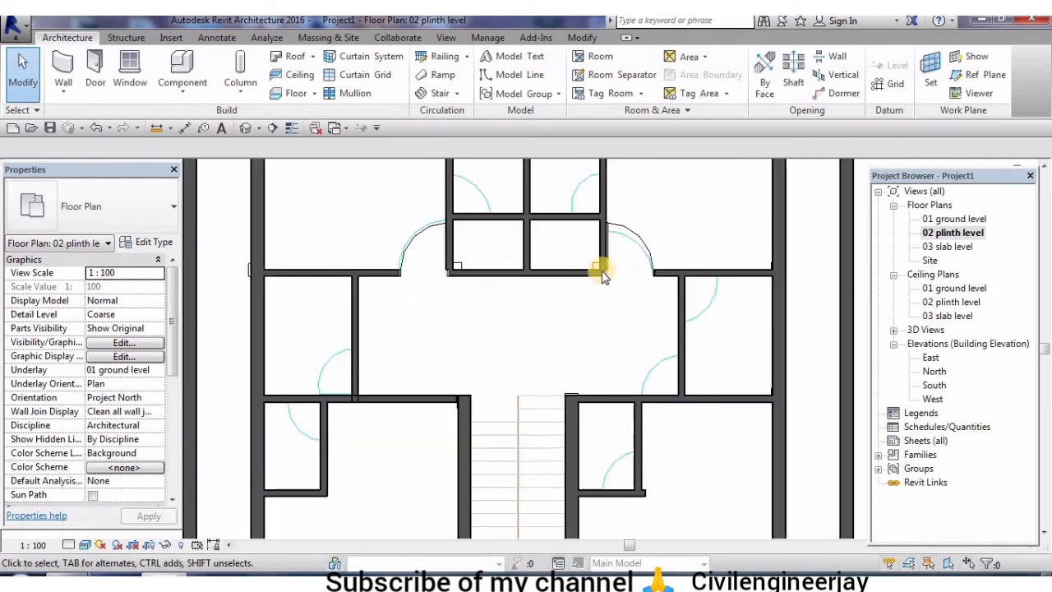
middle_drag(615, 298, 587, 344)
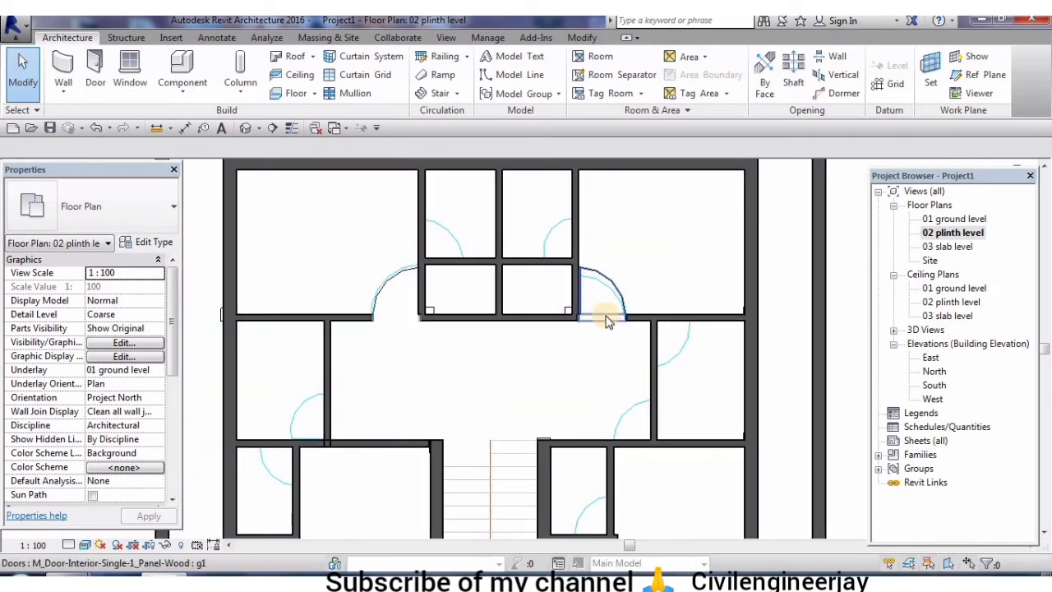
scroll(604, 324, down, 1)
scroll(600, 301, down, 2)
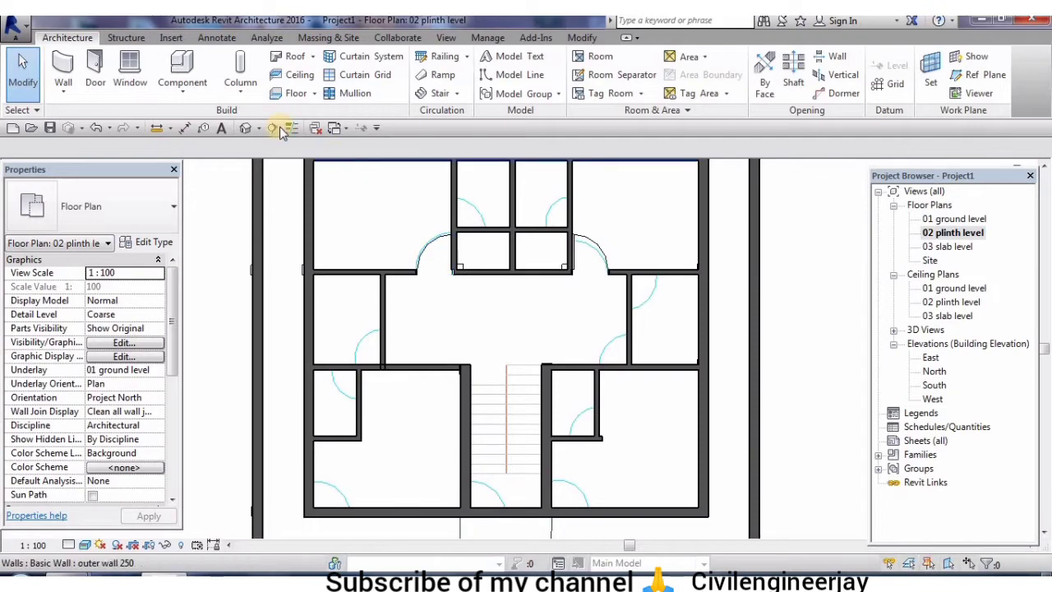
Open the default 3D view and orbit to an oblique corner view of the rooms
click(246, 128)
scroll(415, 293, up, 3)
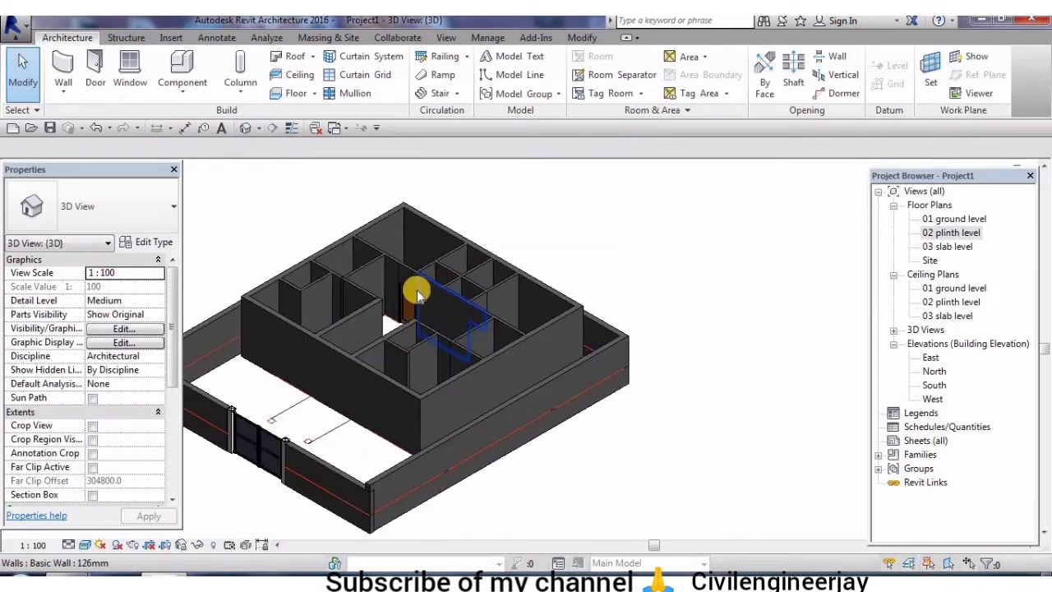
mouse_move(431, 319)
shift+middle_down()
mouse_move(526, 356)
mouse_move(463, 298)
mouse_move(575, 354)
mouse_move(454, 291)
mouse_move(453, 329)
mouse_move(547, 333)
shift+middle_up()
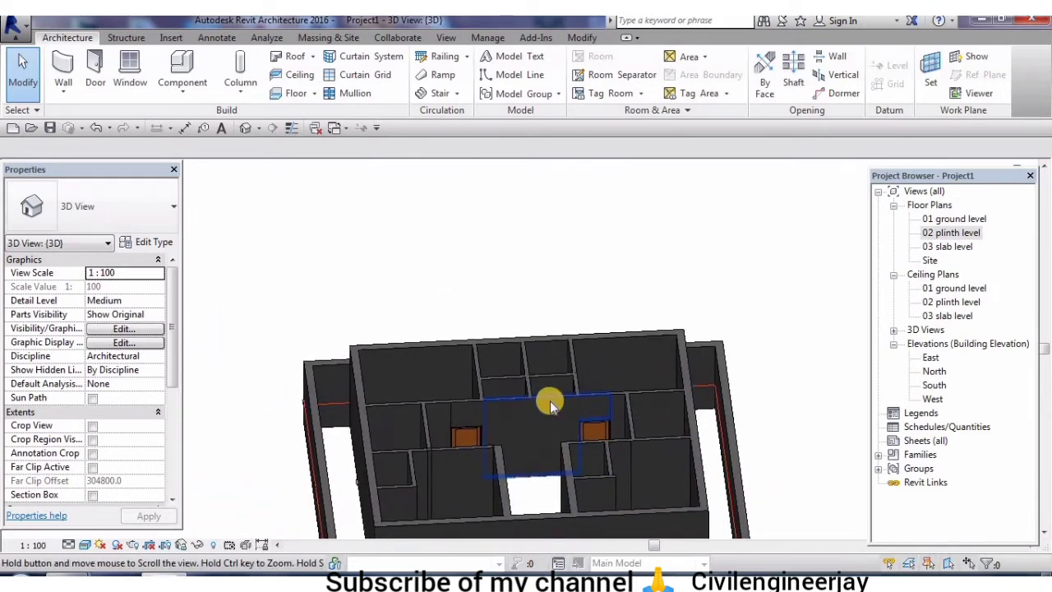
scroll(568, 436, up, 3)
mouse_move(567, 437)
middle_down()
mouse_move(524, 303)
mouse_move(474, 298)
middle_up()
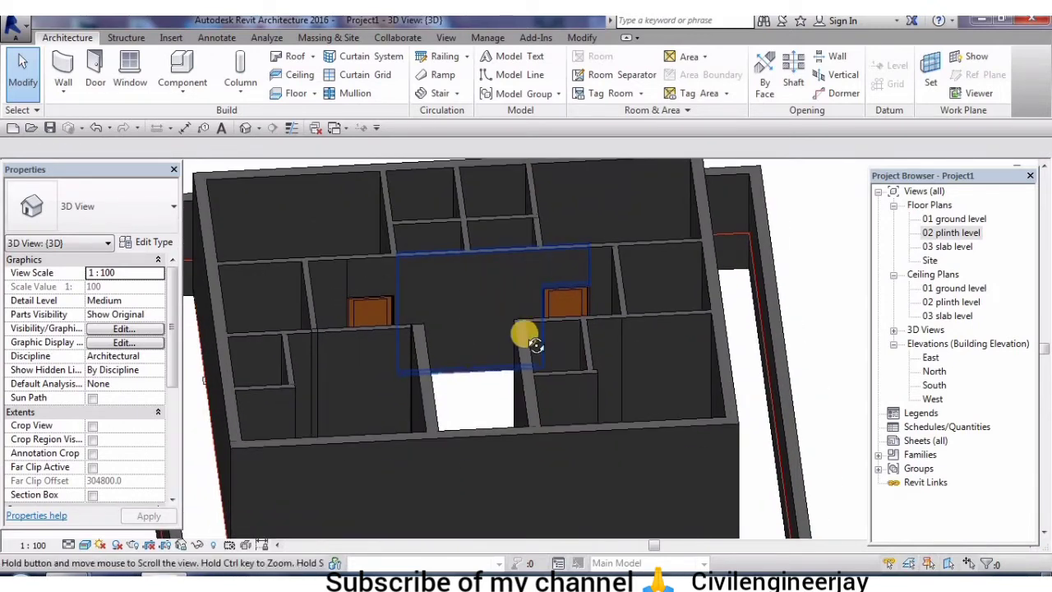
mouse_move(521, 331)
shift+middle_down()
mouse_move(547, 329)
mouse_move(500, 395)
mouse_move(448, 313)
mouse_move(481, 359)
mouse_move(500, 313)
shift+middle_up()
scroll(448, 312, up, 2)
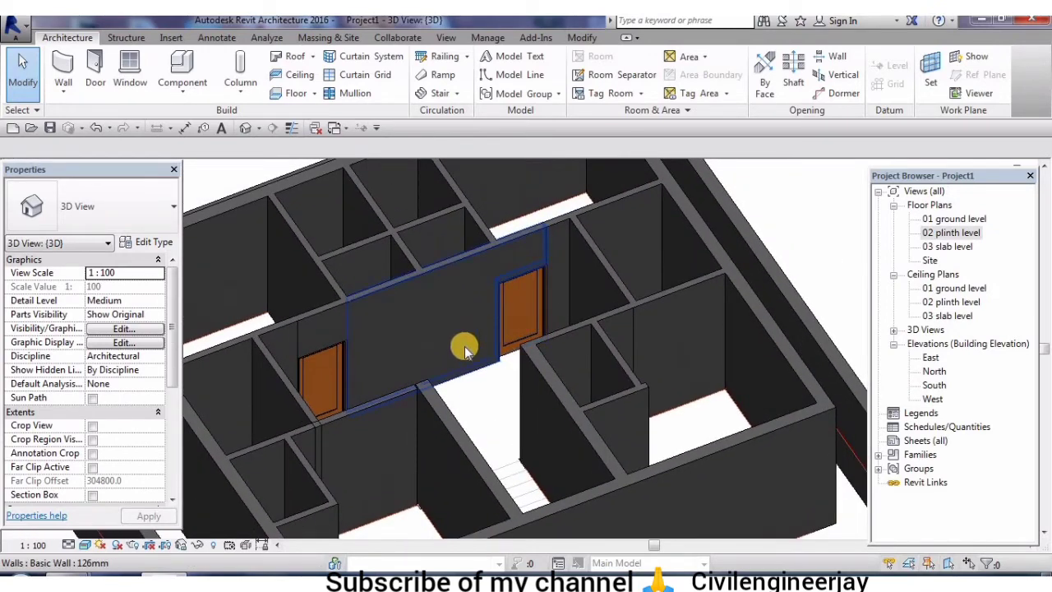
scroll(490, 329, down, 3)
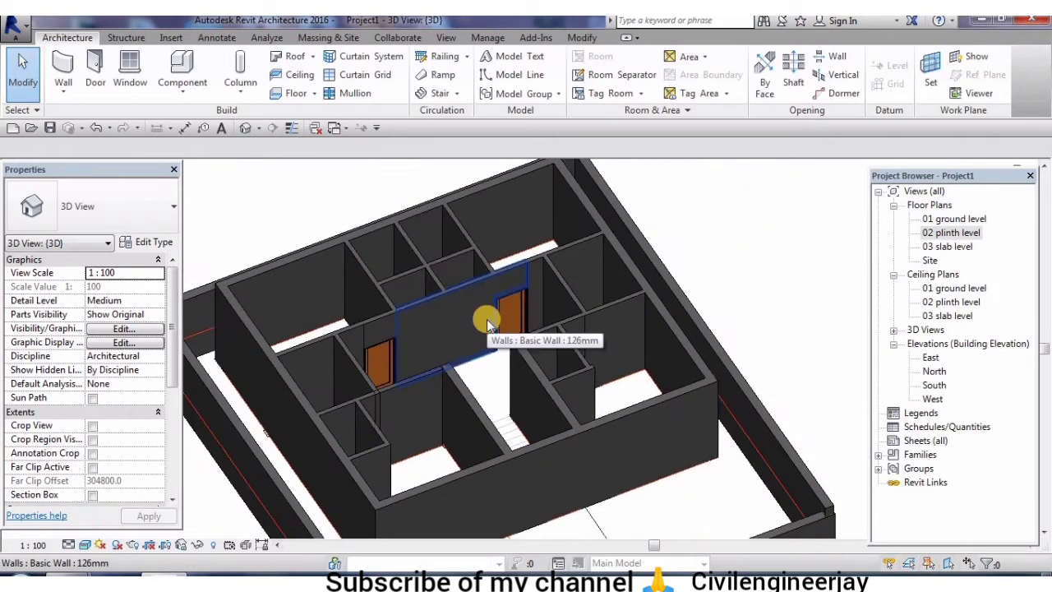
scroll(486, 319, down, 1)
scroll(487, 319, down, 1)
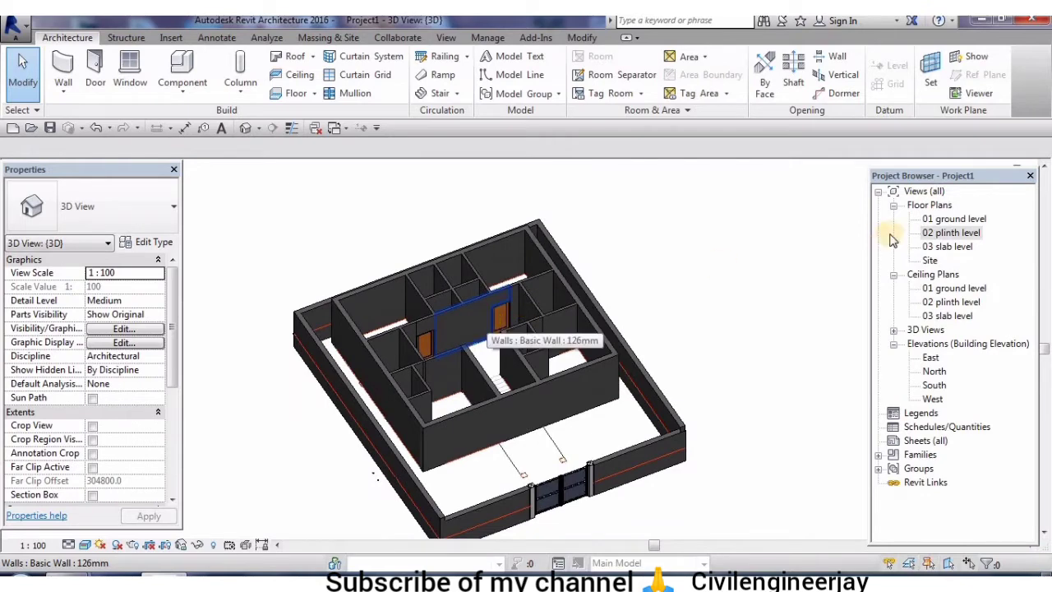
Open the 02 plinth level floor plan and fit the whole building in view
click(965, 233)
double_click(968, 233)
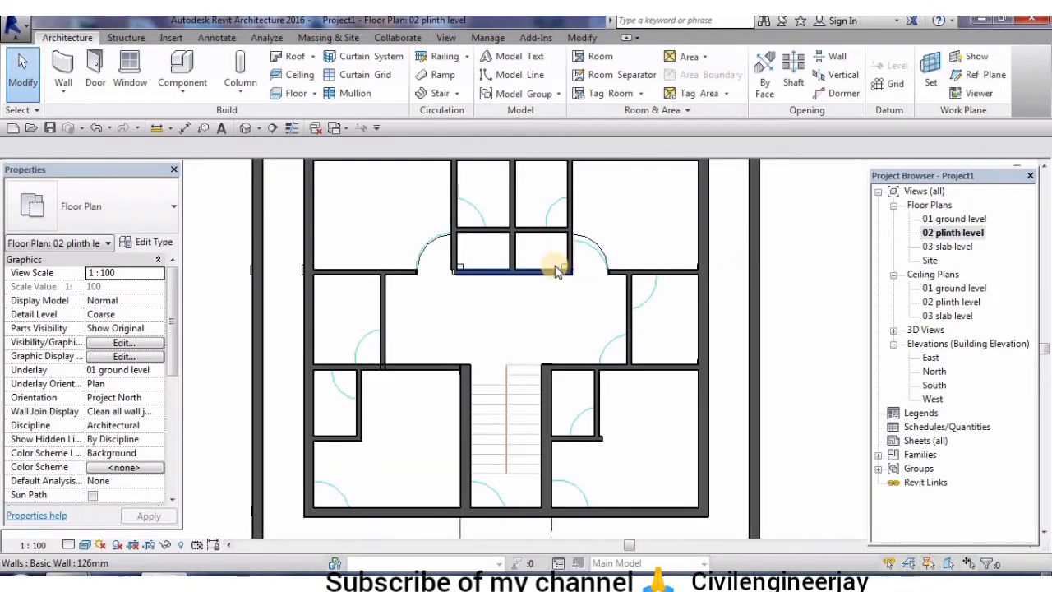
scroll(544, 305, up, 1)
scroll(544, 305, down, 1)
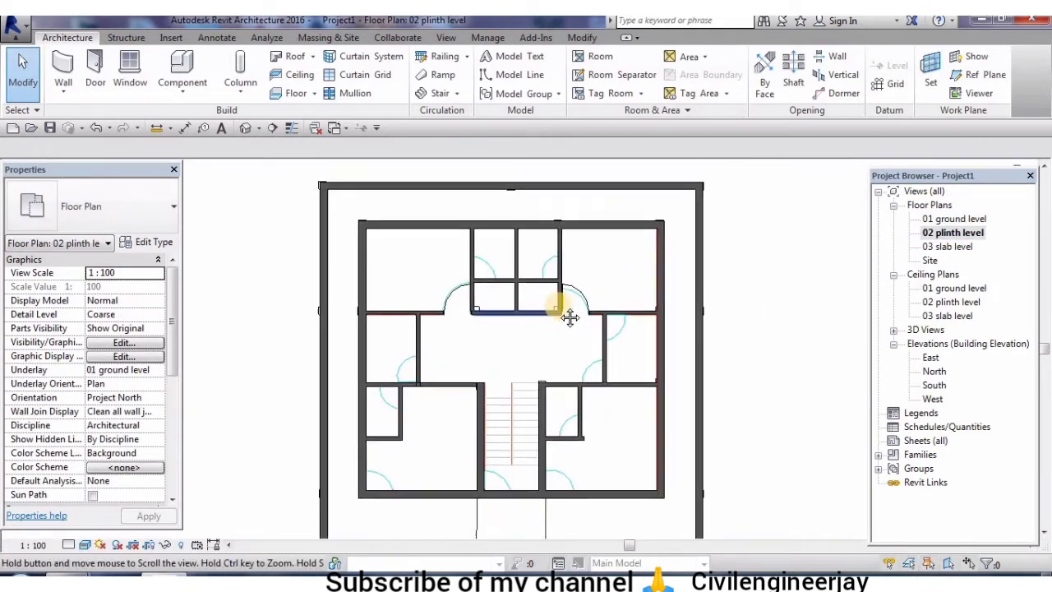
scroll(556, 305, down, 1)
scroll(527, 345, down, 1)
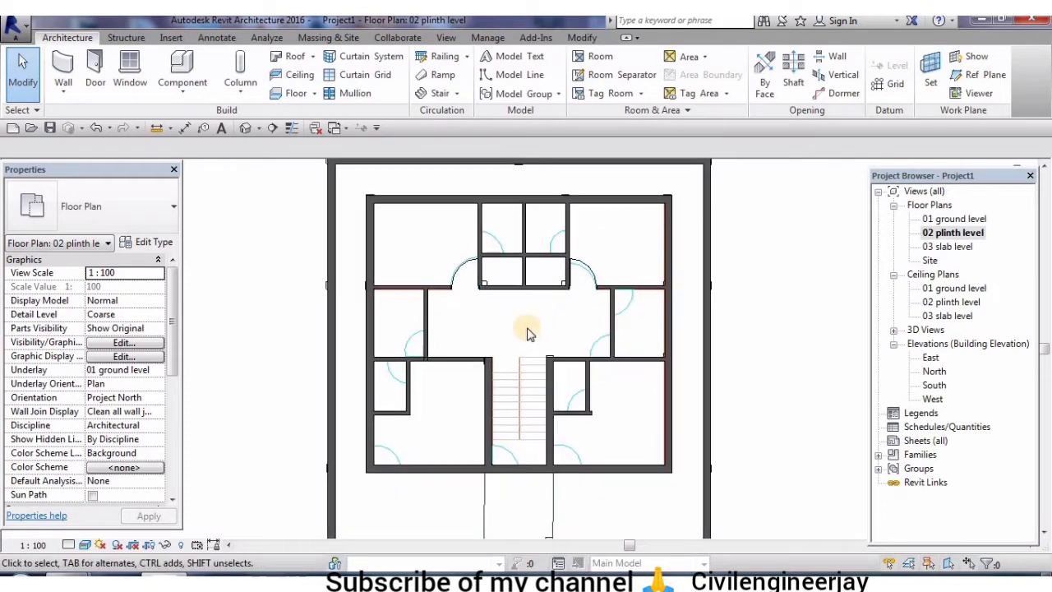
scroll(524, 333, down, 1)
middle_drag(523, 327, 495, 301)
scroll(496, 300, up, 1)
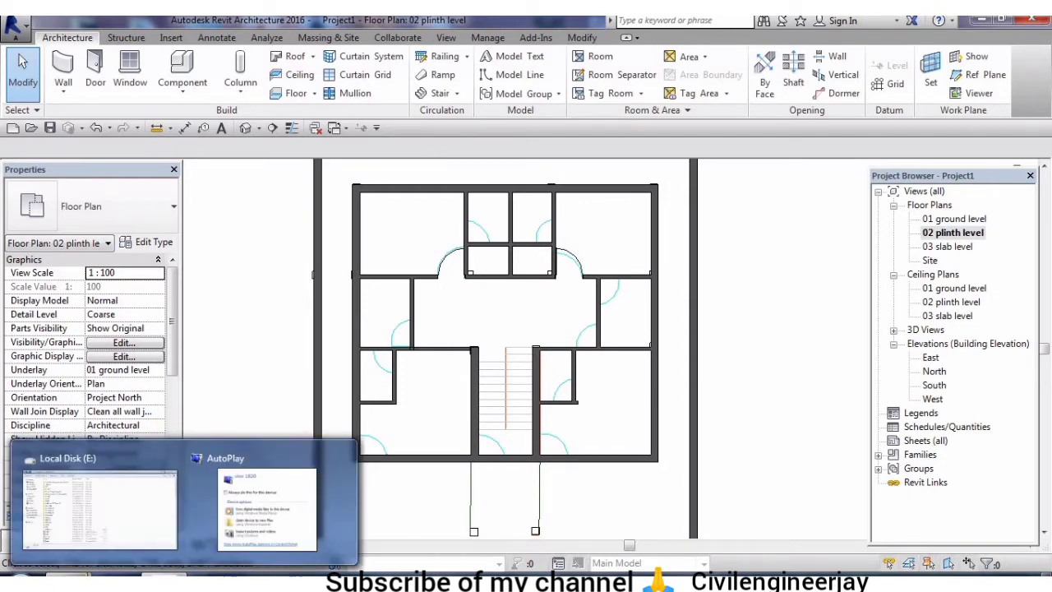
Browse to E:\Lib_R16\Doors\Residential and drag M_Door-Exterior-Single-Entry-Half Flat Glass-Wood_Clad toward Revit
click(99, 505)
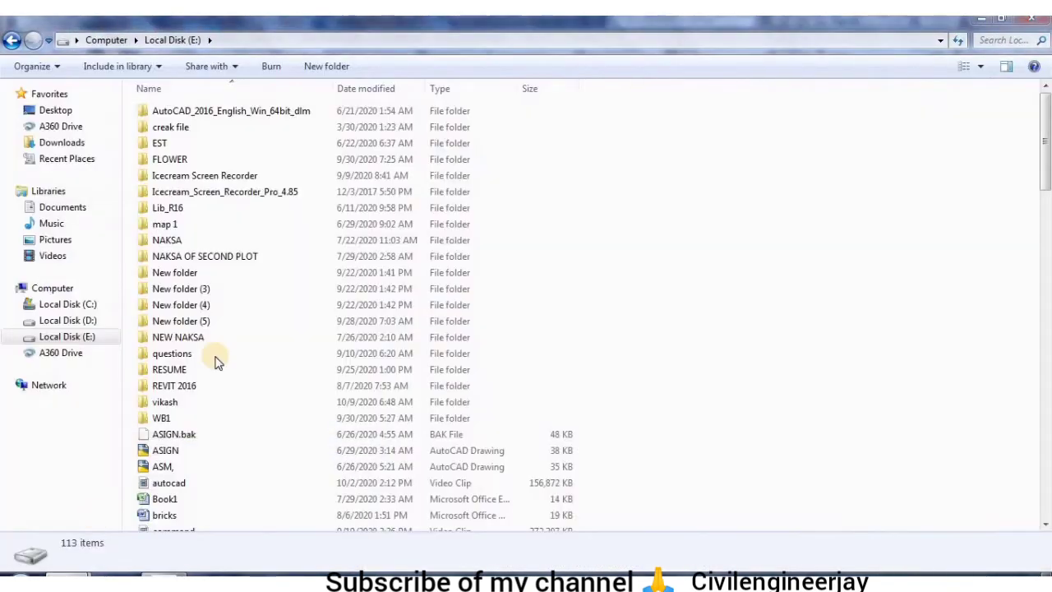
double_click(210, 209)
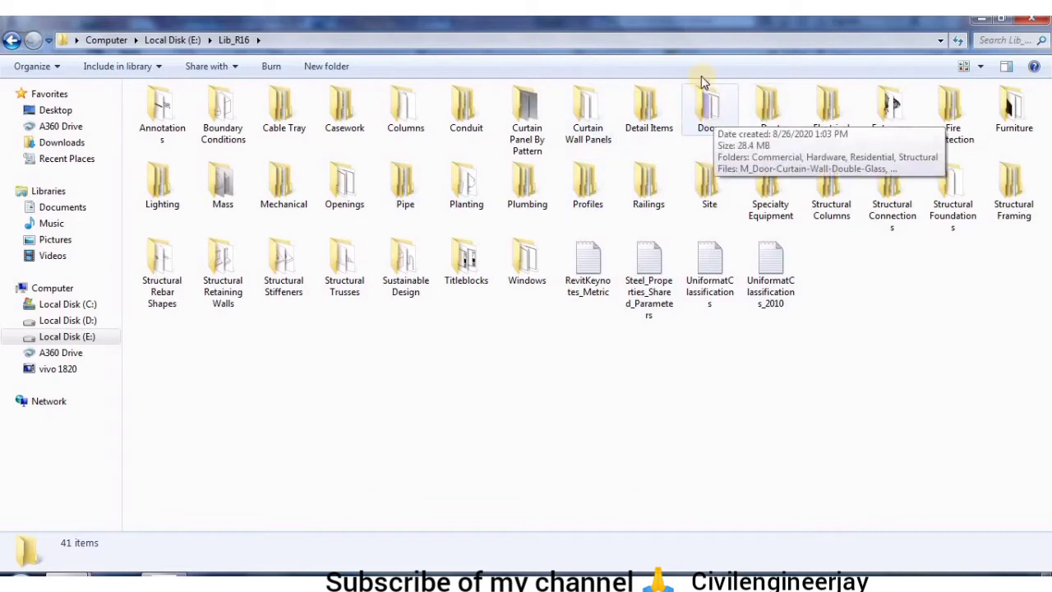
double_click(709, 110)
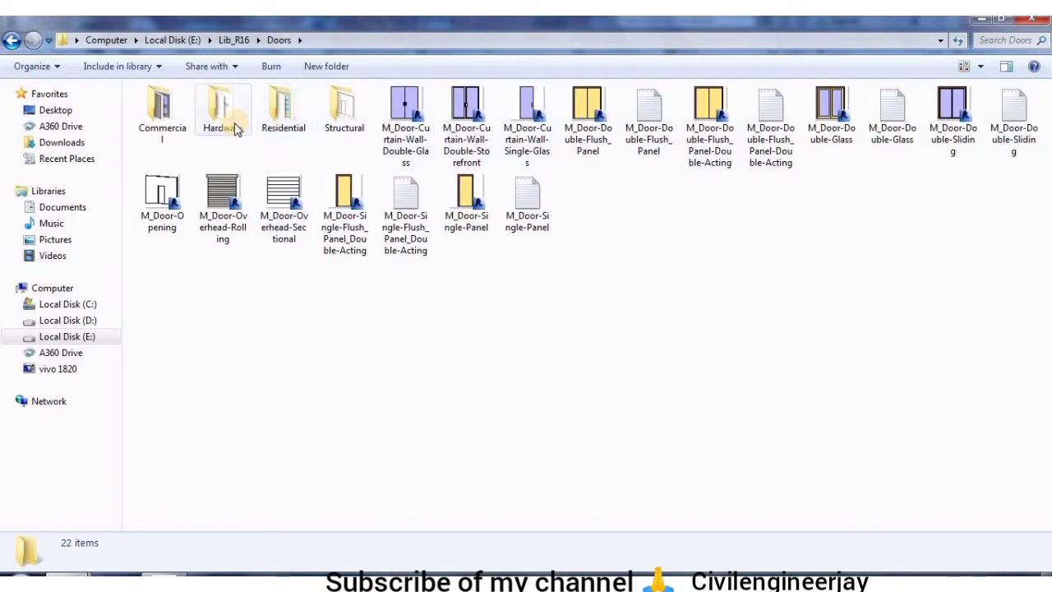
double_click(279, 125)
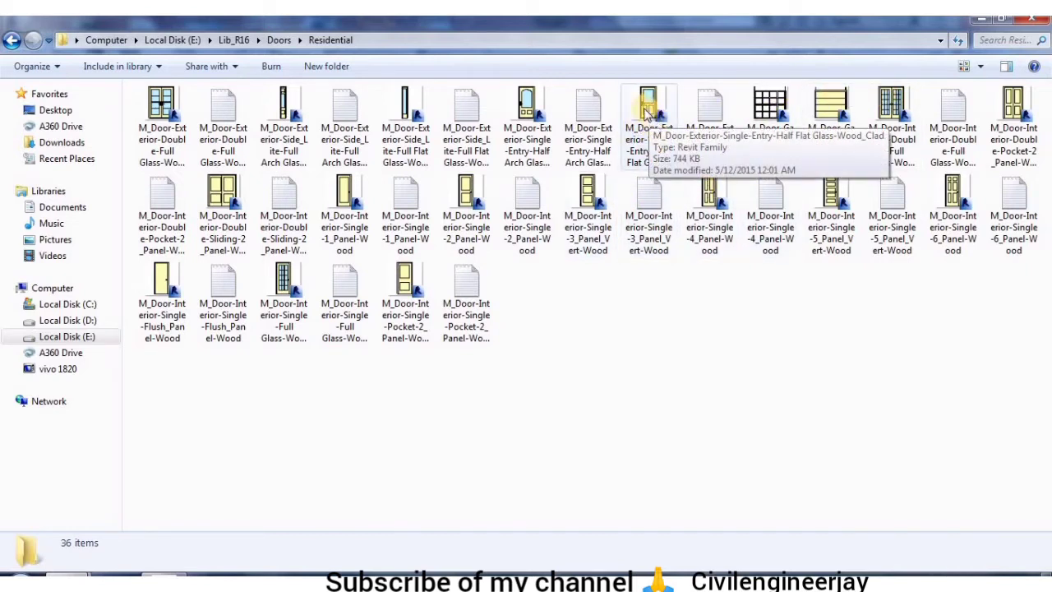
drag(647, 111, 246, 563)
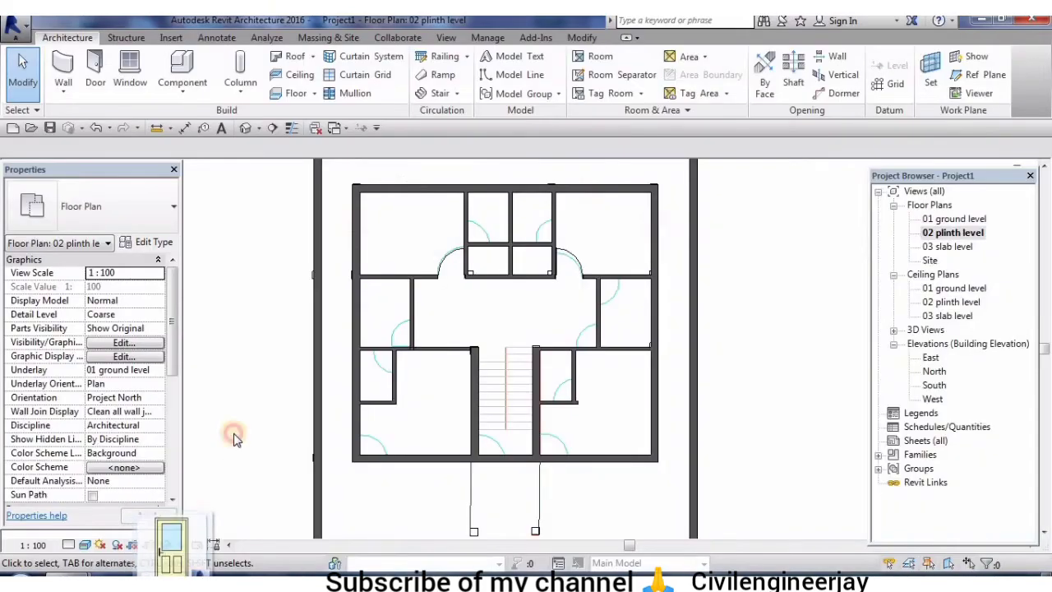
Drop the half flat glass door family into the plan and zoom out to the whole building
drag(247, 563, 259, 345)
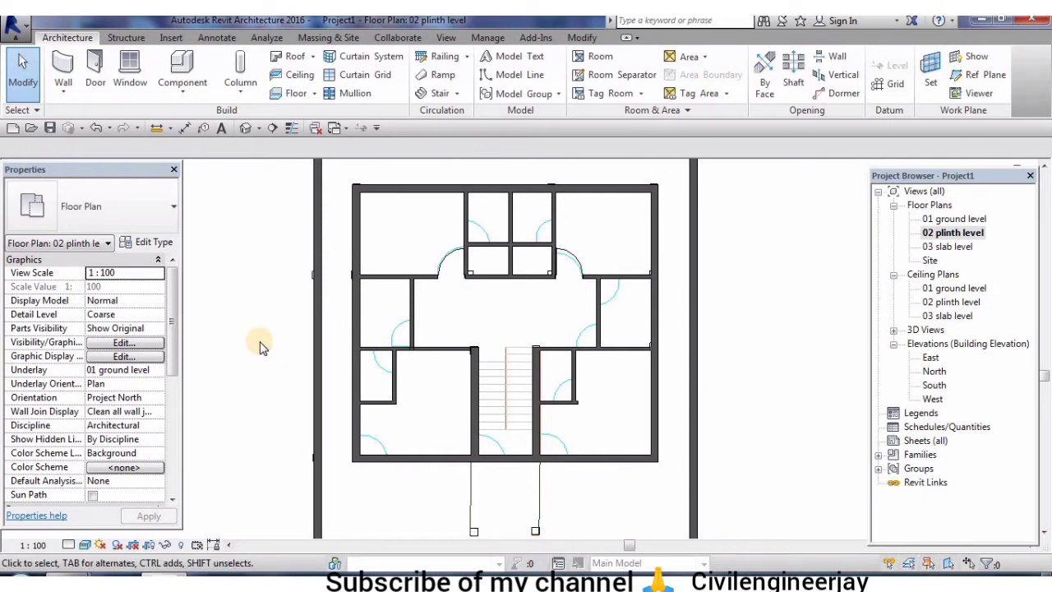
scroll(276, 239, down, 2)
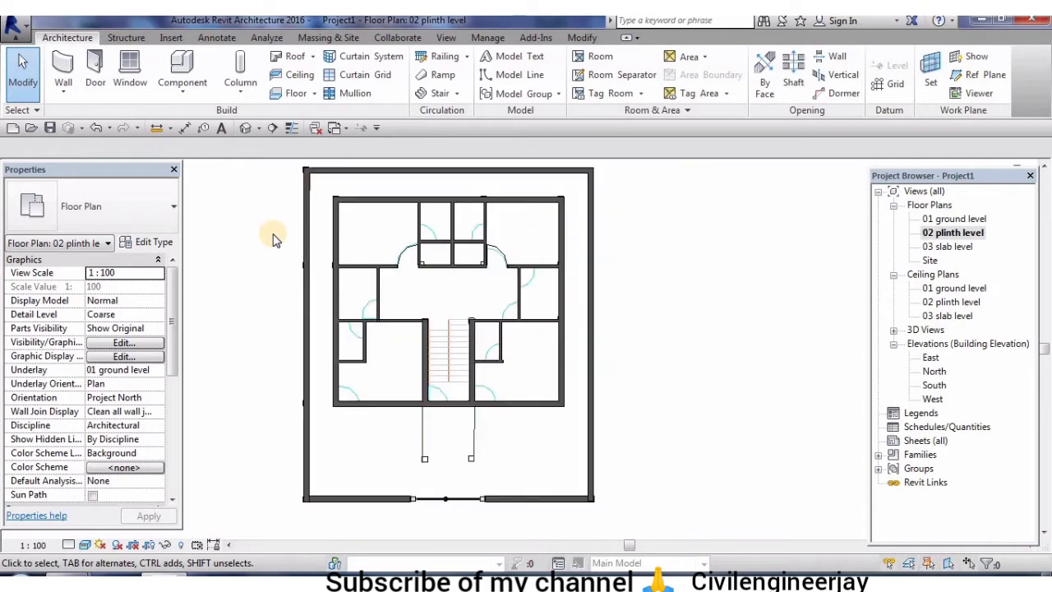
scroll(277, 258, down, 2)
scroll(266, 293, down, 1)
middle_drag(266, 293, 374, 319)
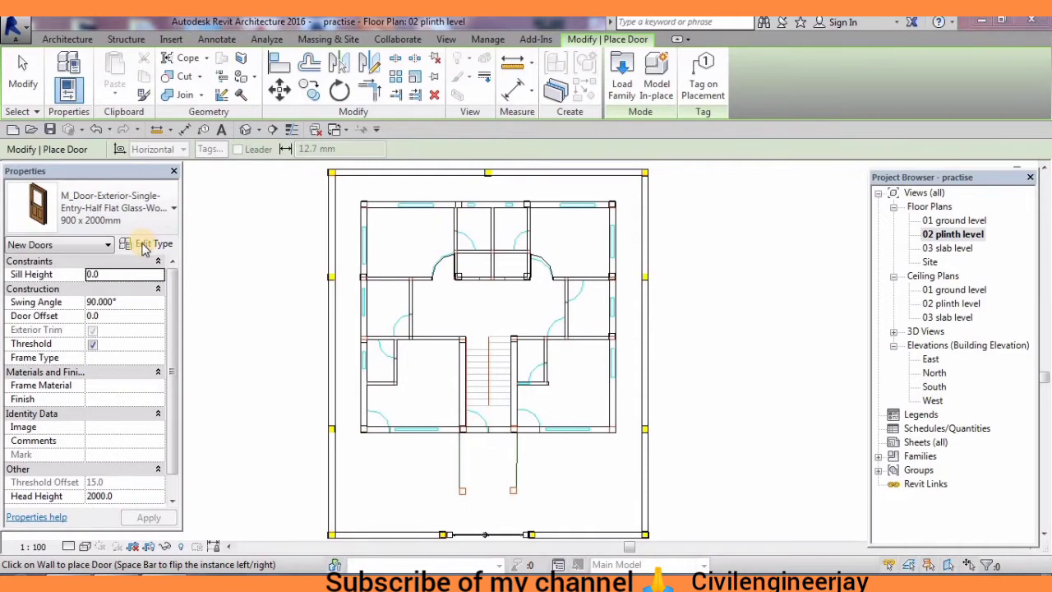
Duplicate the 900 x 2000mm half flat glass door as type g2 with Width 914
click(145, 245)
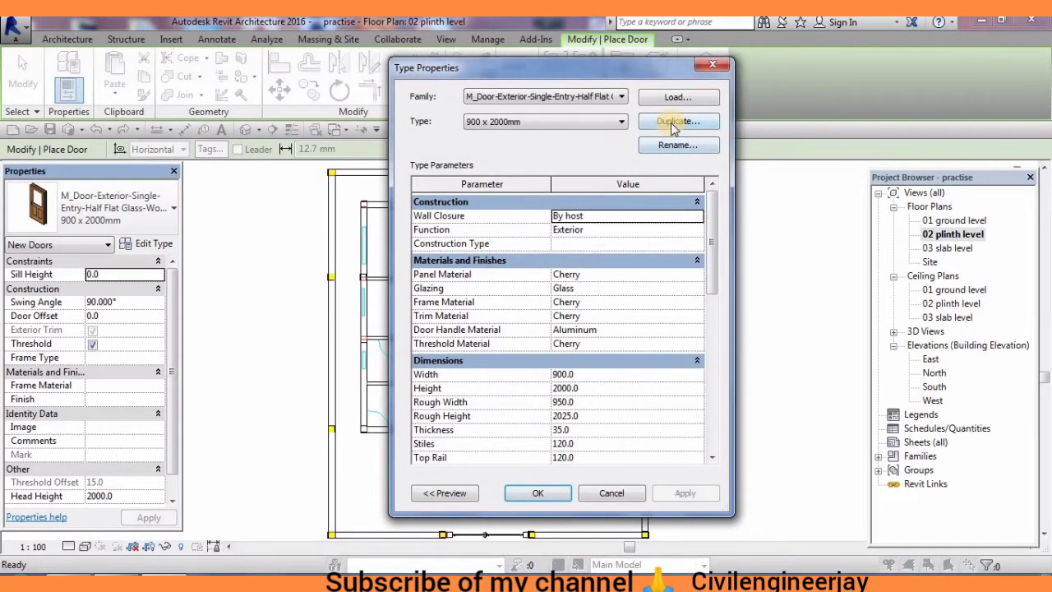
click(672, 123)
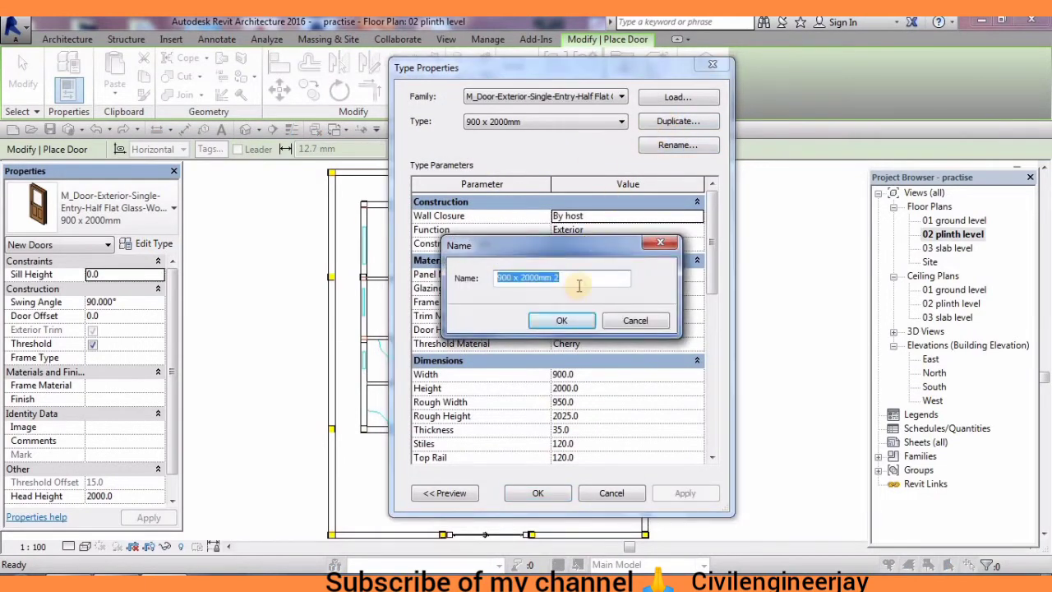
click(580, 274)
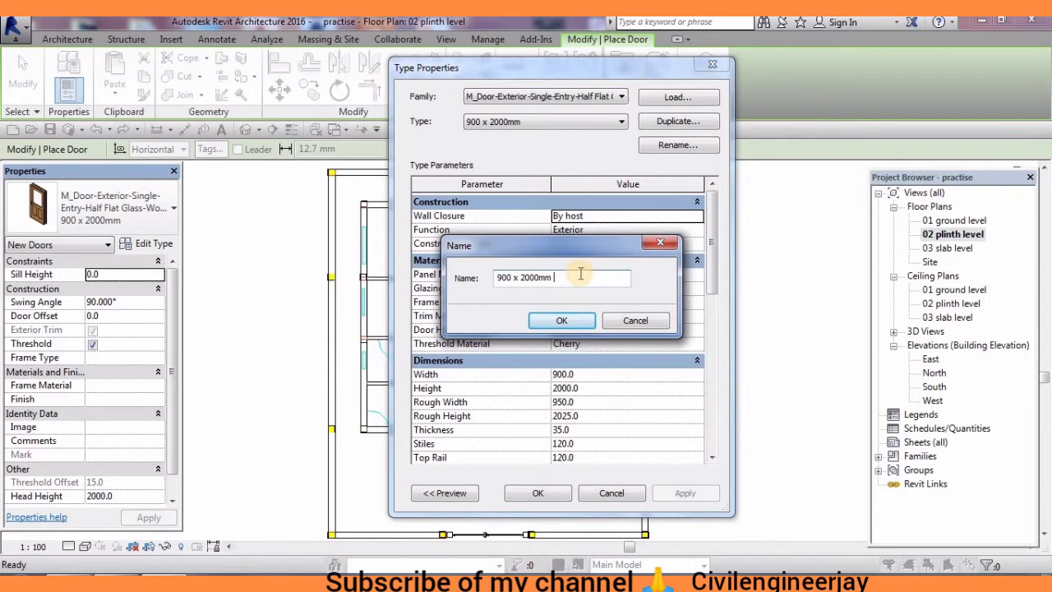
key(BackSpace)
key(BackSpace)
key(BackSpace)
text(g2)
click(567, 319)
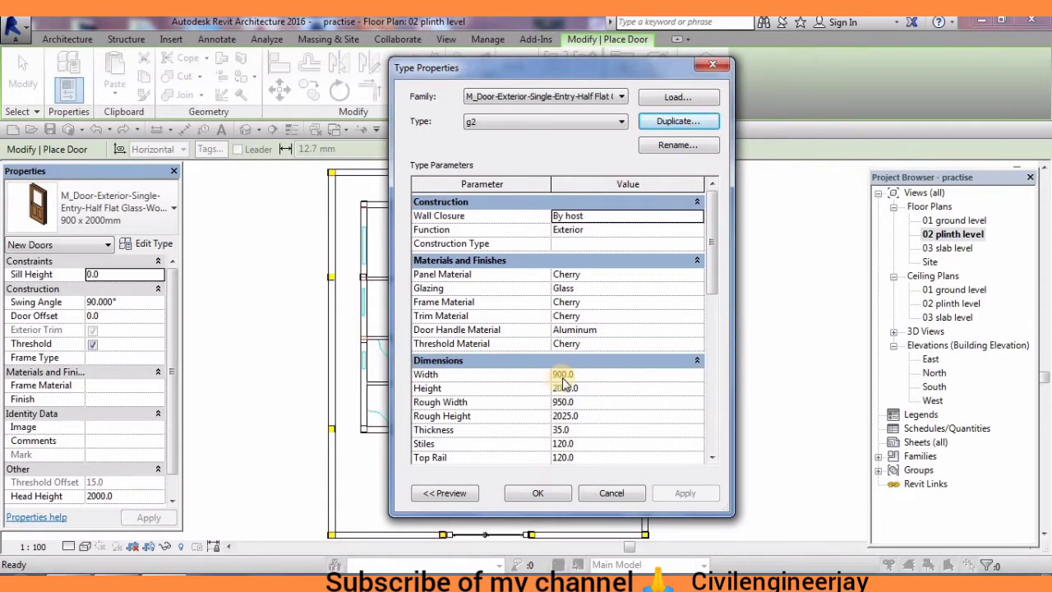
click(583, 375)
text(914)
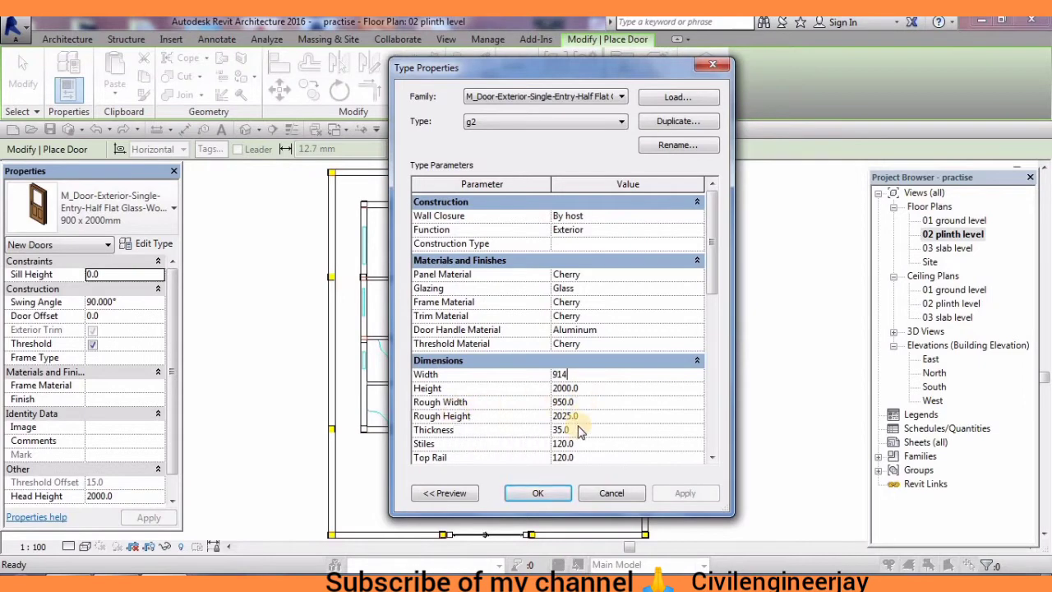
click(538, 493)
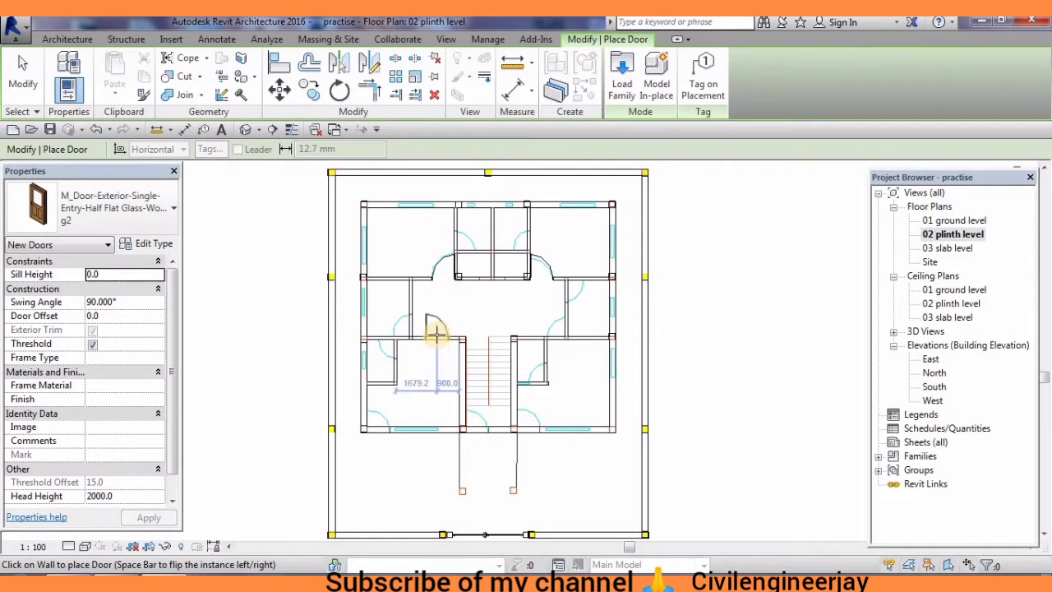
Place a g2 door in the lower-left front wall
scroll(435, 332, up, 1)
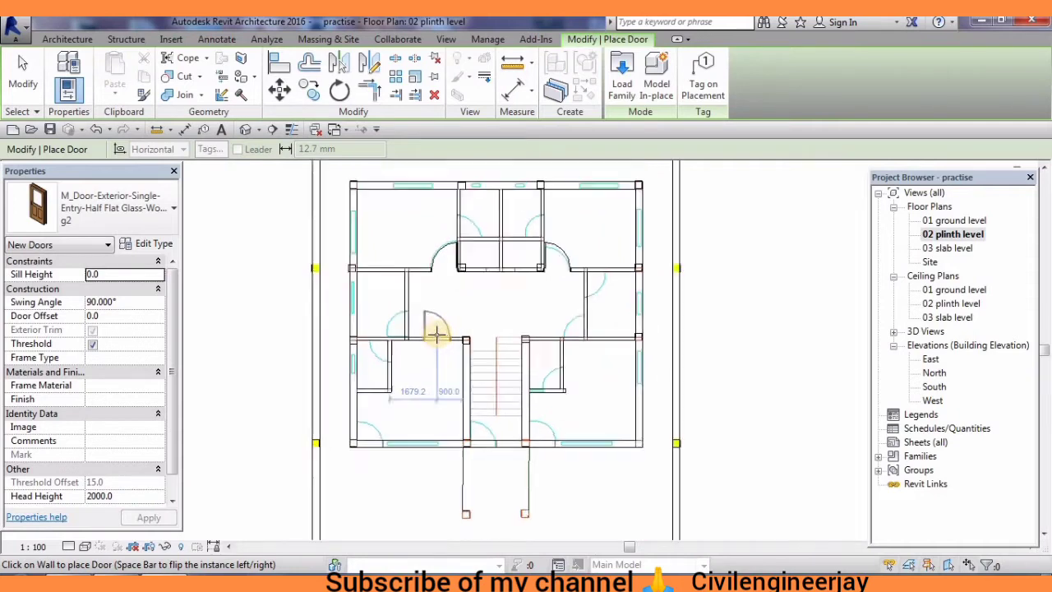
scroll(435, 333, up, 2)
scroll(435, 333, down, 2)
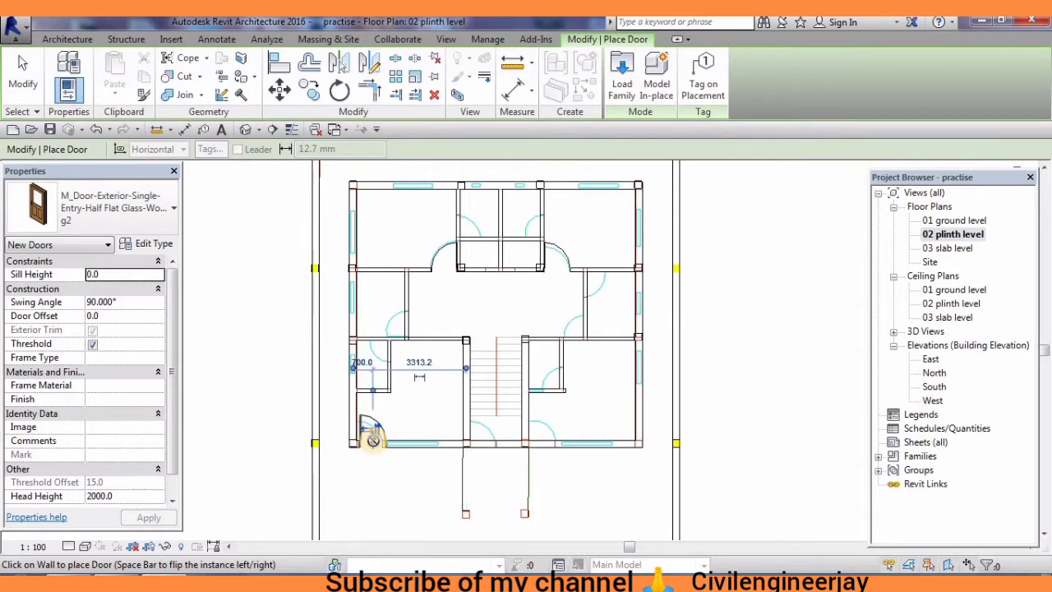
right_click(370, 433)
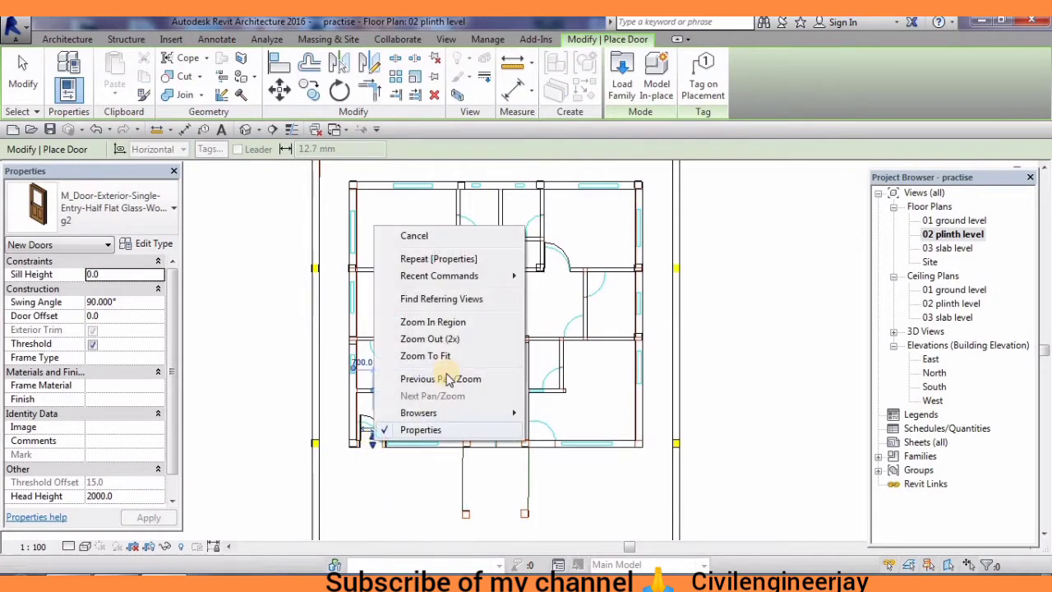
click(431, 240)
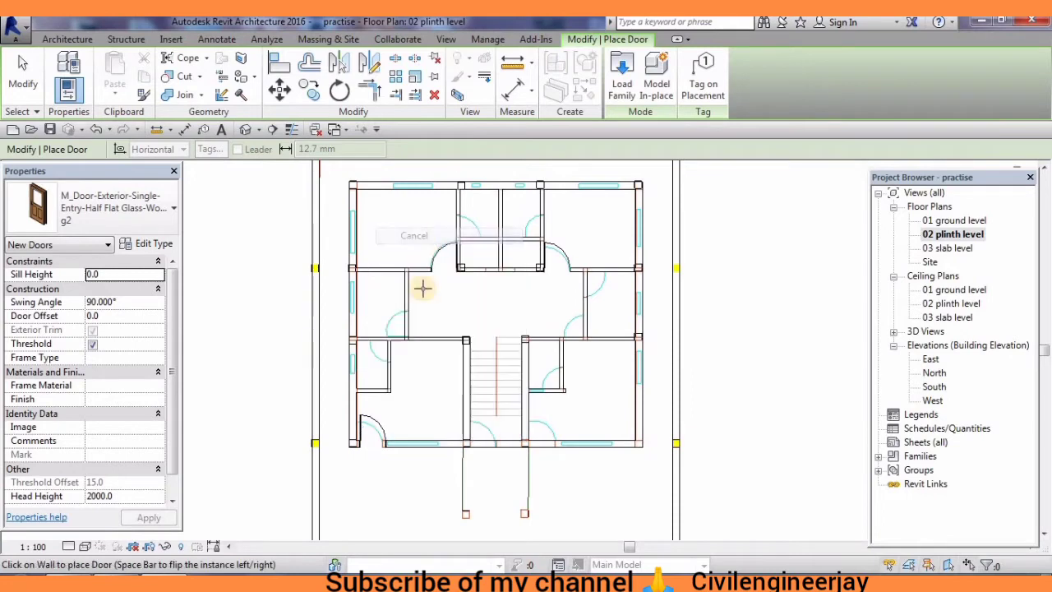
click(392, 422)
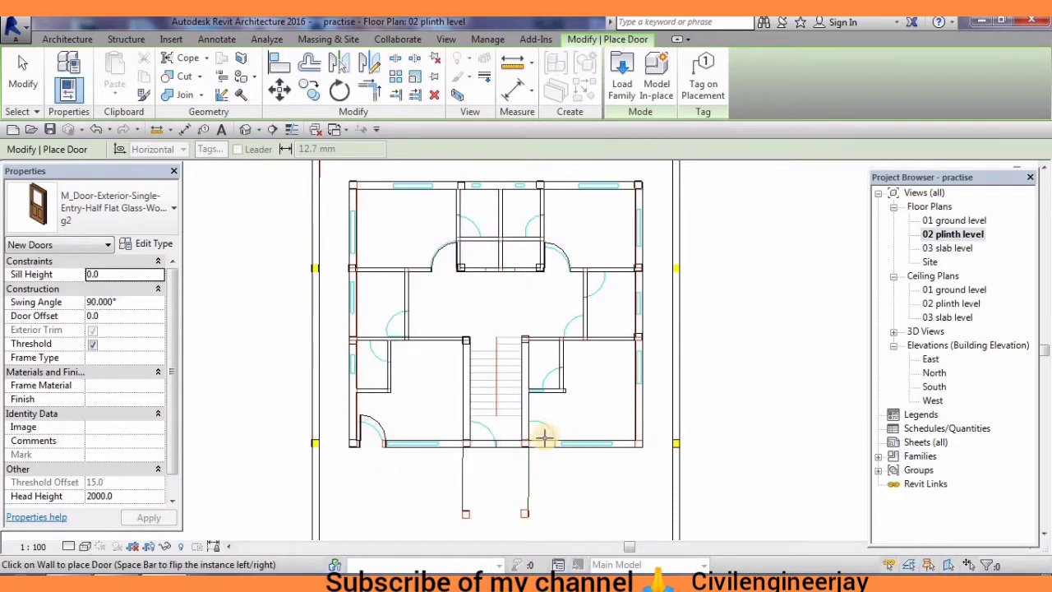
Place the second g2 door on the lower-right wall, then cancel the Door command
right_click(544, 442)
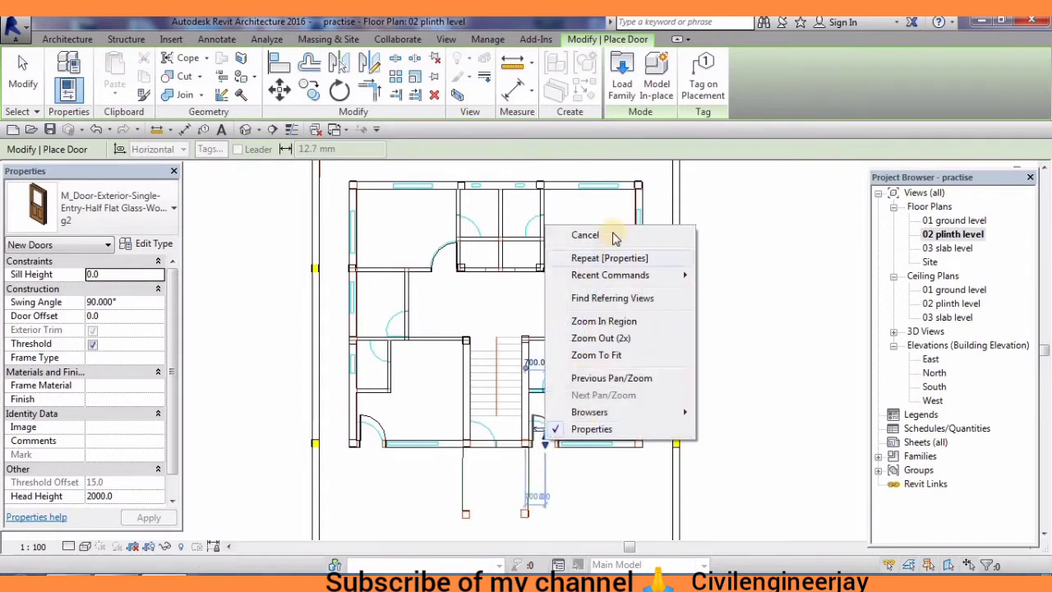
click(599, 253)
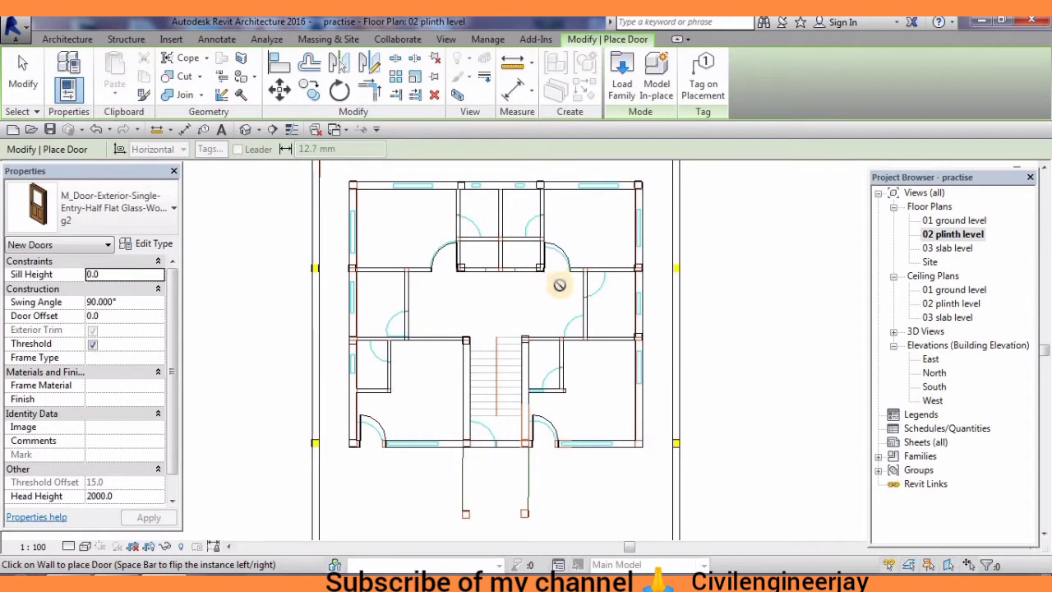
right_click(476, 317)
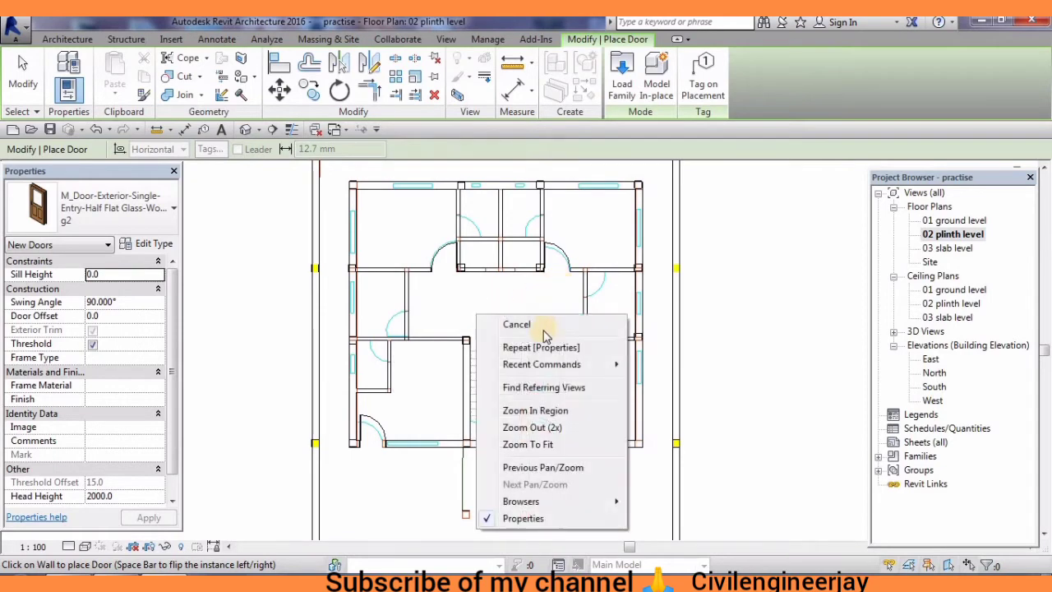
click(552, 326)
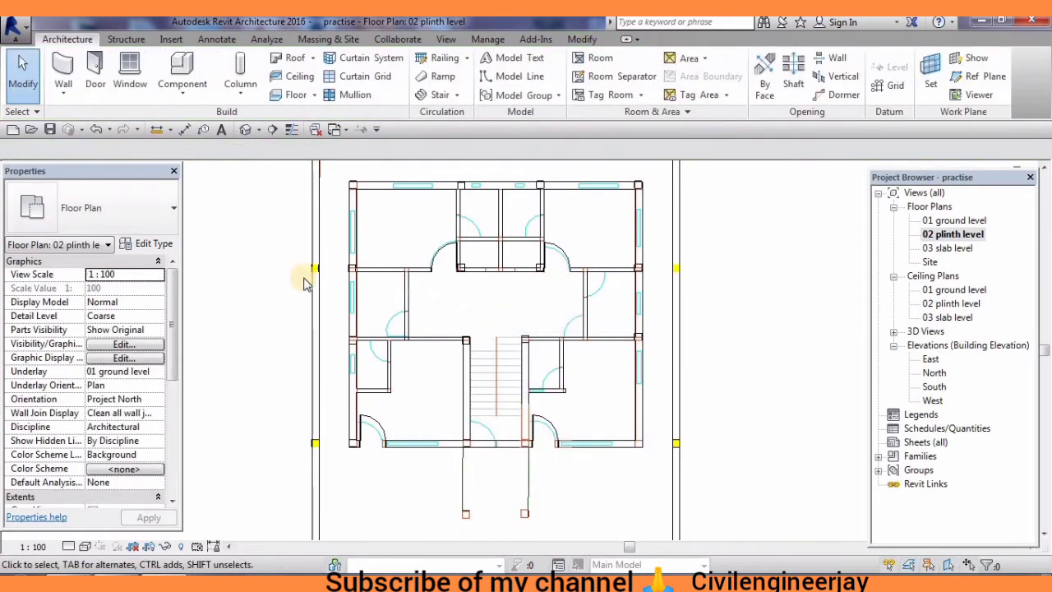
Check both g2 doors in the 3D view, then return to the 02 plinth level plan
click(248, 132)
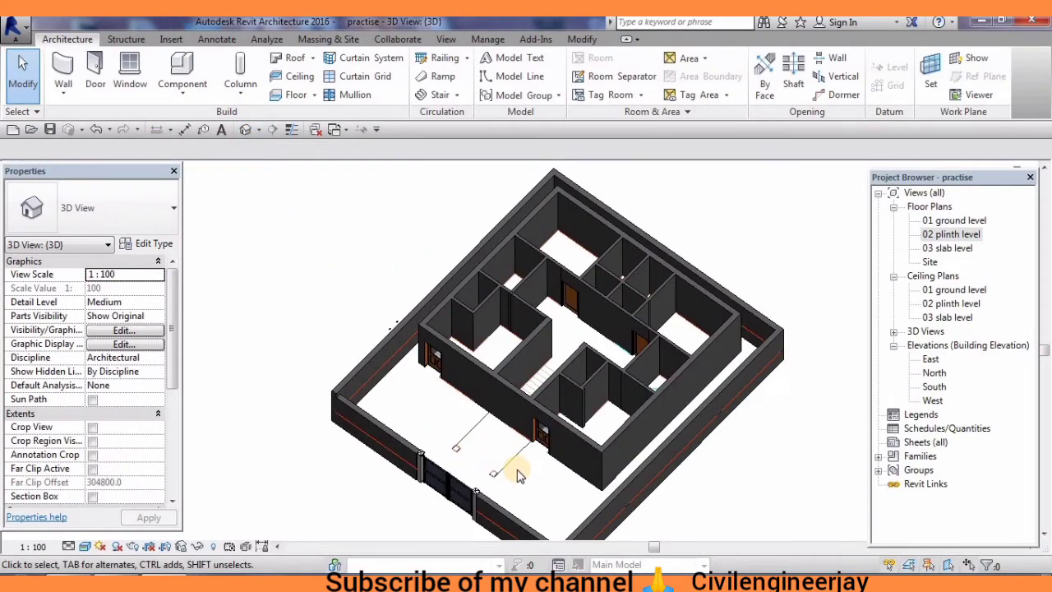
scroll(522, 468, up, 3)
shift+middle_drag(537, 468, 712, 369)
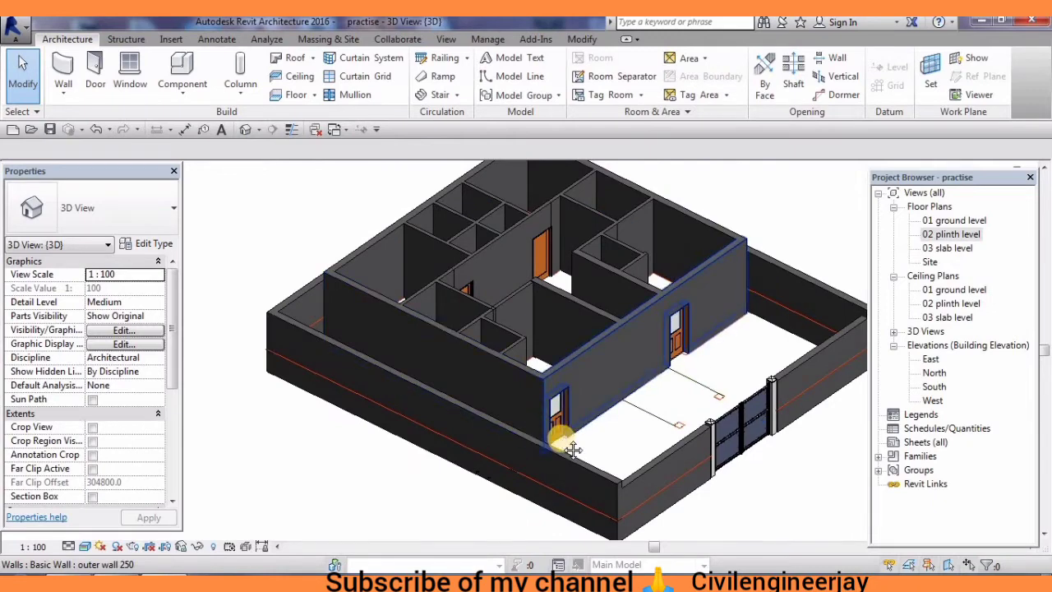
mouse_move(535, 441)
middle_down()
mouse_move(504, 433)
mouse_move(484, 403)
middle_up()
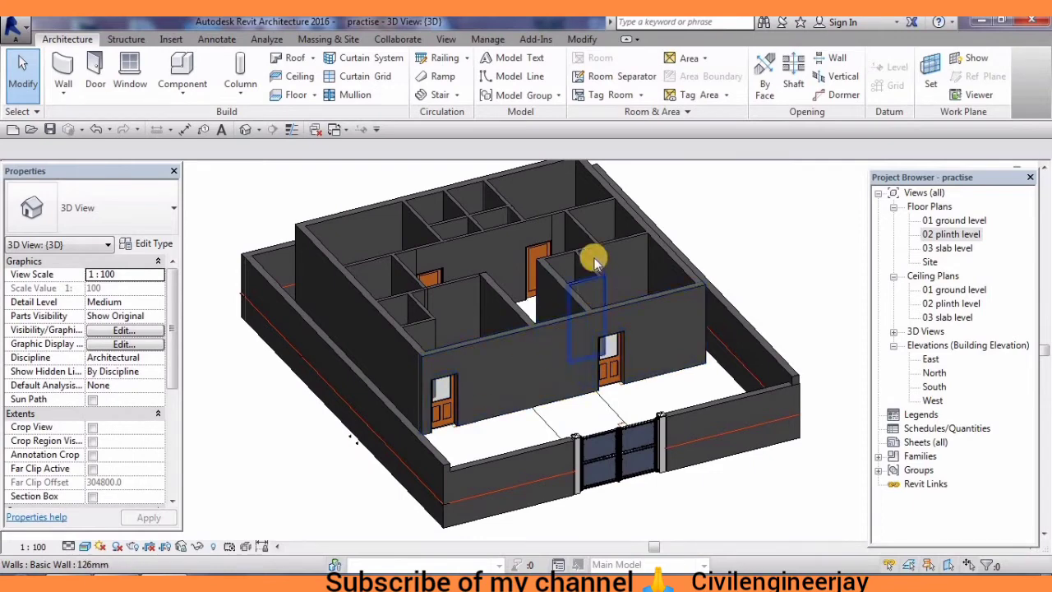
double_click(952, 235)
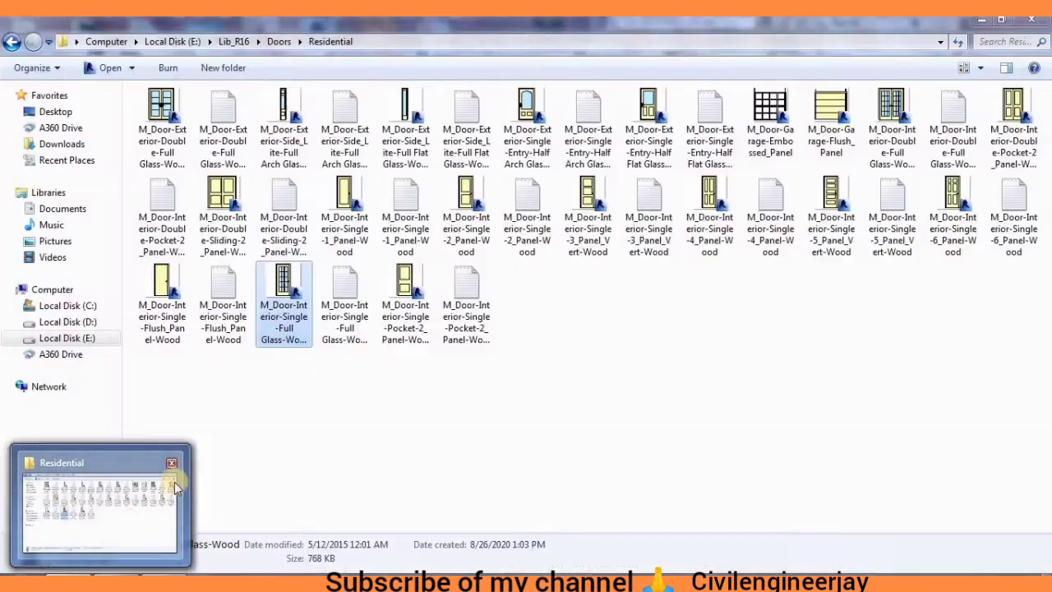
Drag M_Door-Interior-Single-4_Panel-Wood from the Residential folder into the Revit drawing area
click(170, 483)
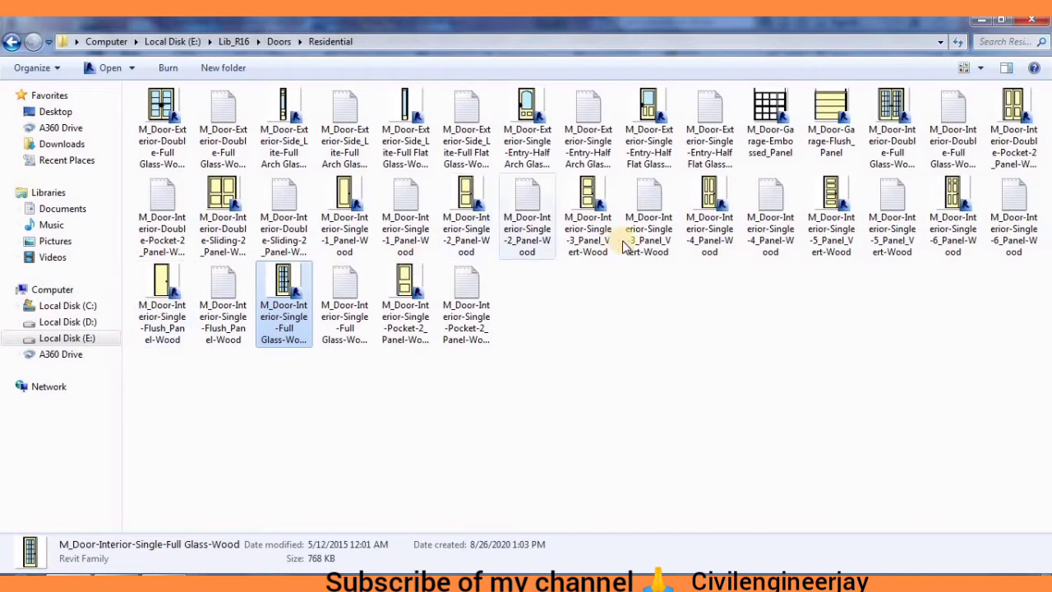
mouse_move(708, 217)
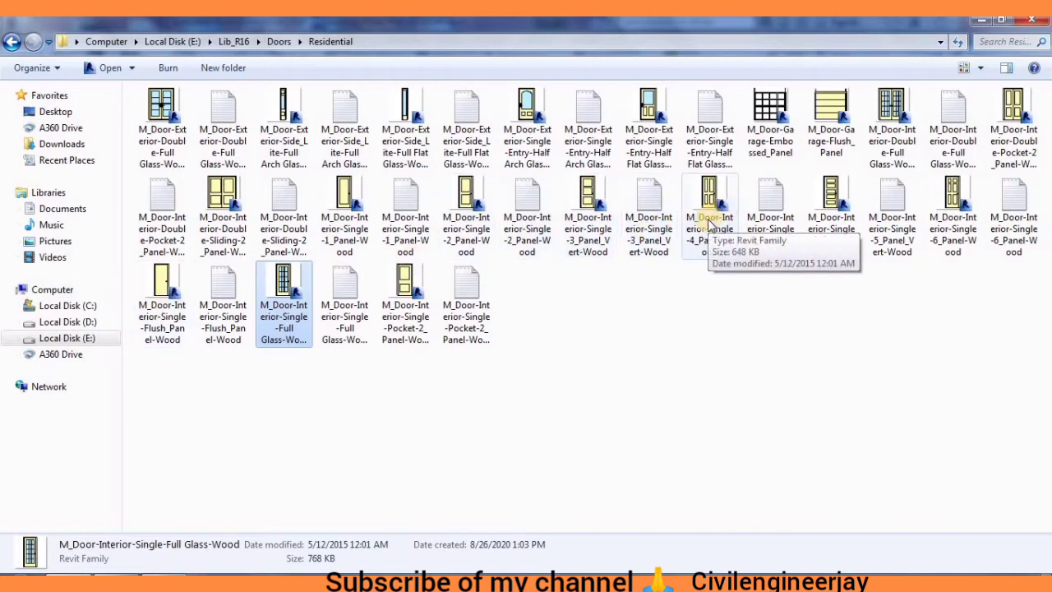
mouse_move(709, 223)
mouse_down()
mouse_move(164, 556)
mouse_move(231, 354)
mouse_up()
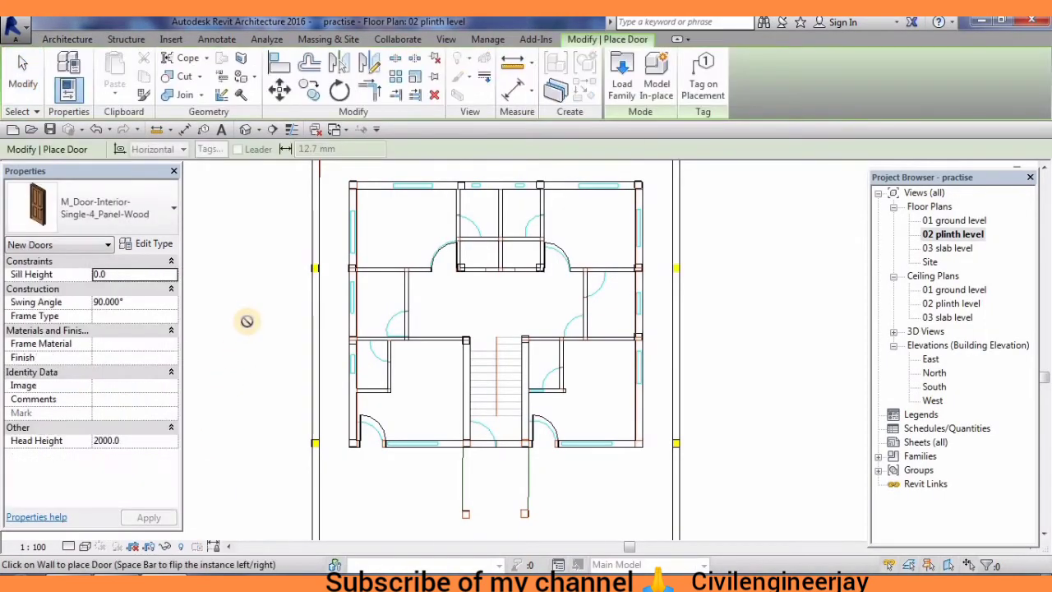
Duplicate the 4-panel wood door as type G3 with a width of 900
click(144, 243)
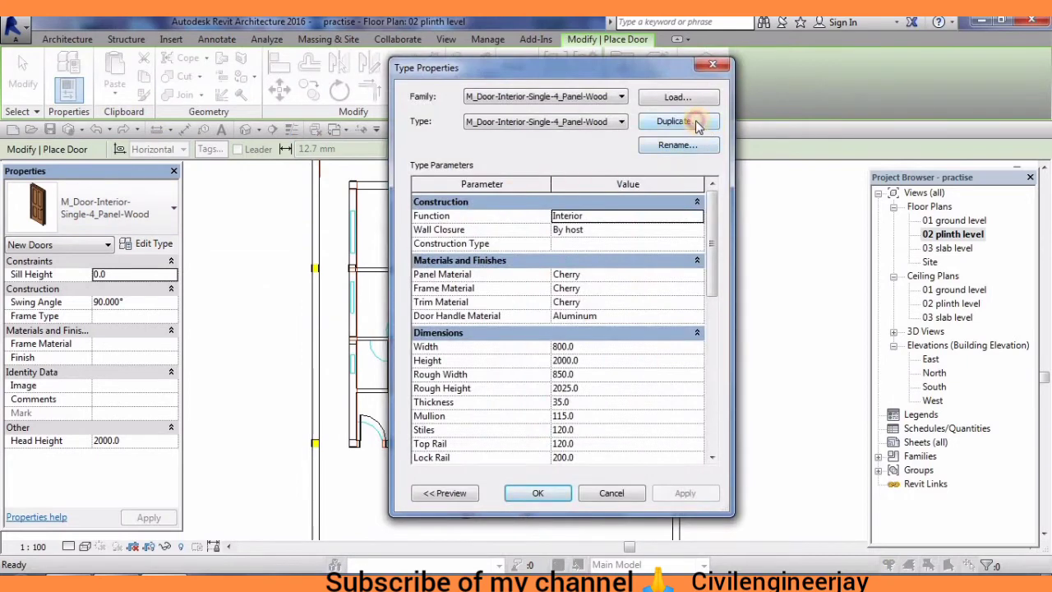
click(695, 123)
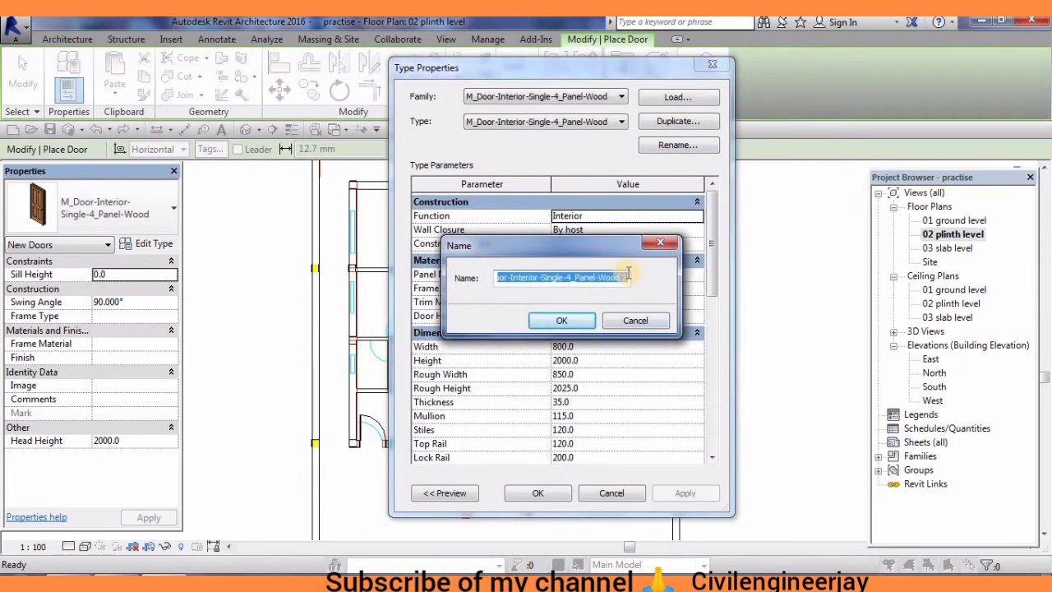
key(BackSpace)
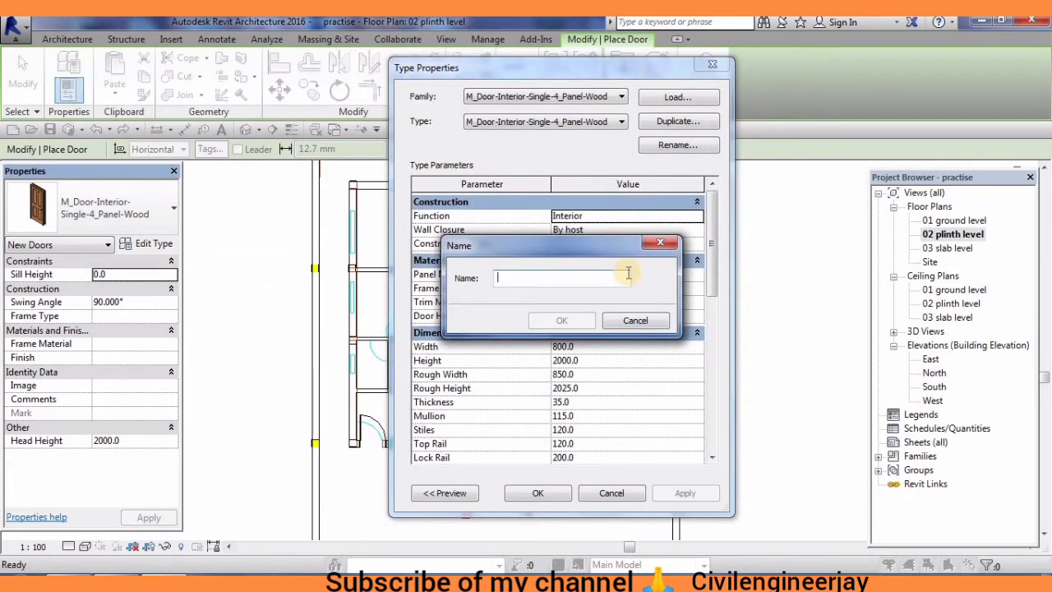
text(G3)
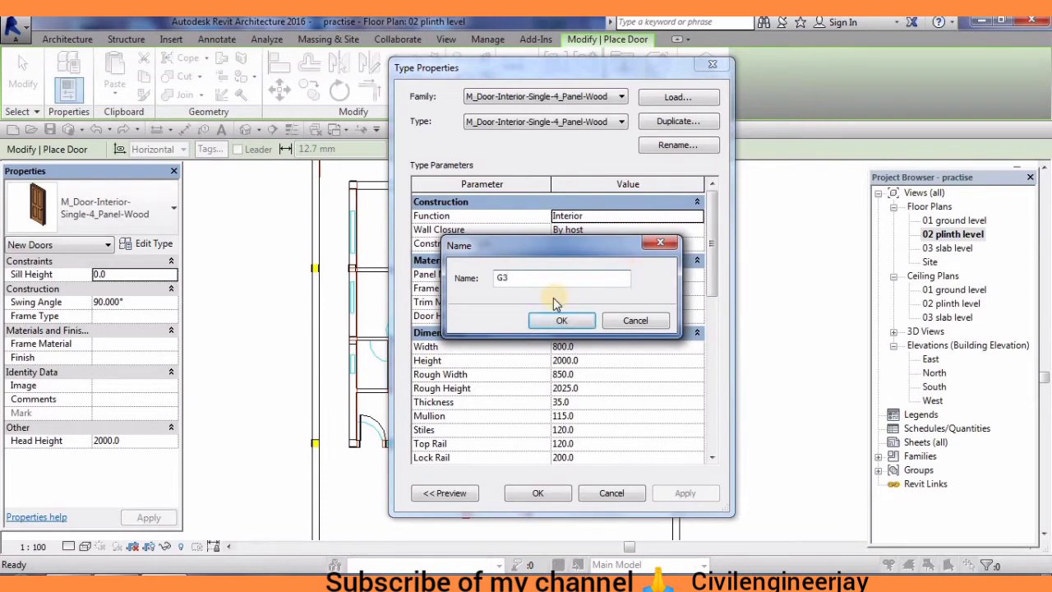
click(583, 323)
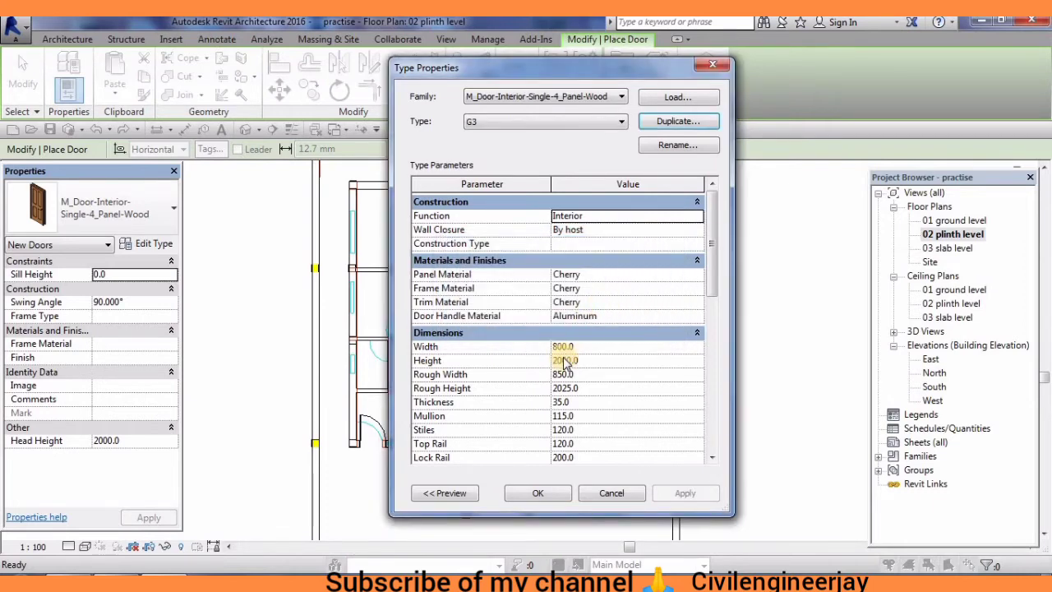
click(578, 349)
text(900)
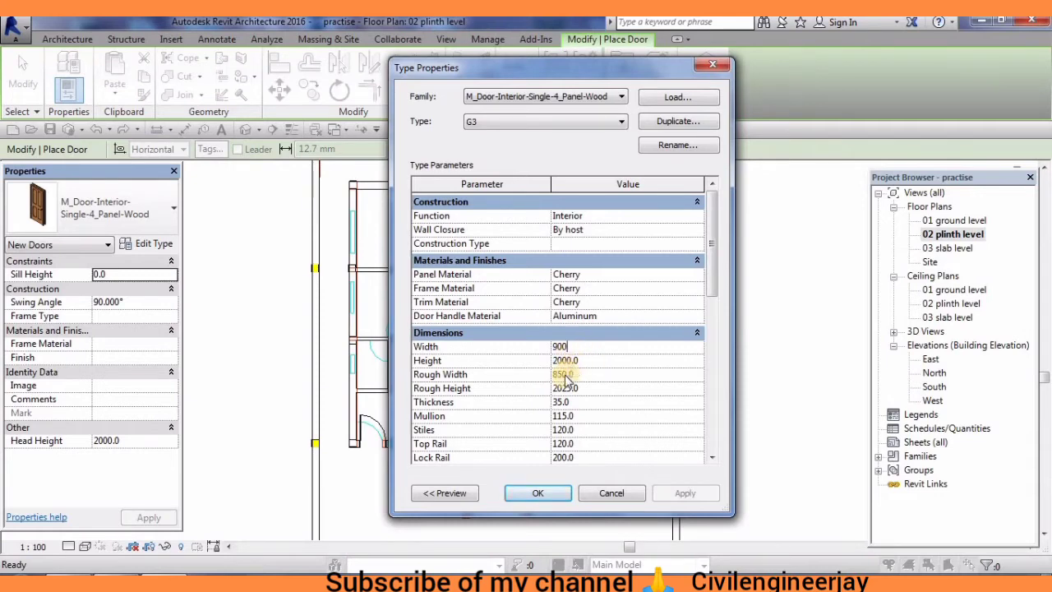
click(550, 494)
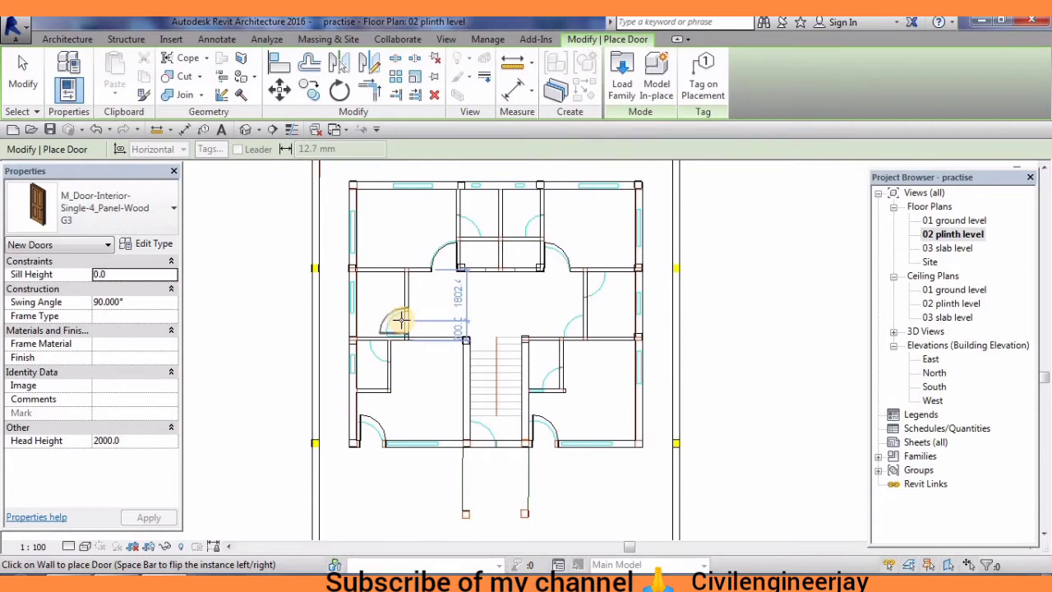
Place a G3 door in the hall's left wall, flipping its opening direction
click(401, 320)
right_click(411, 319)
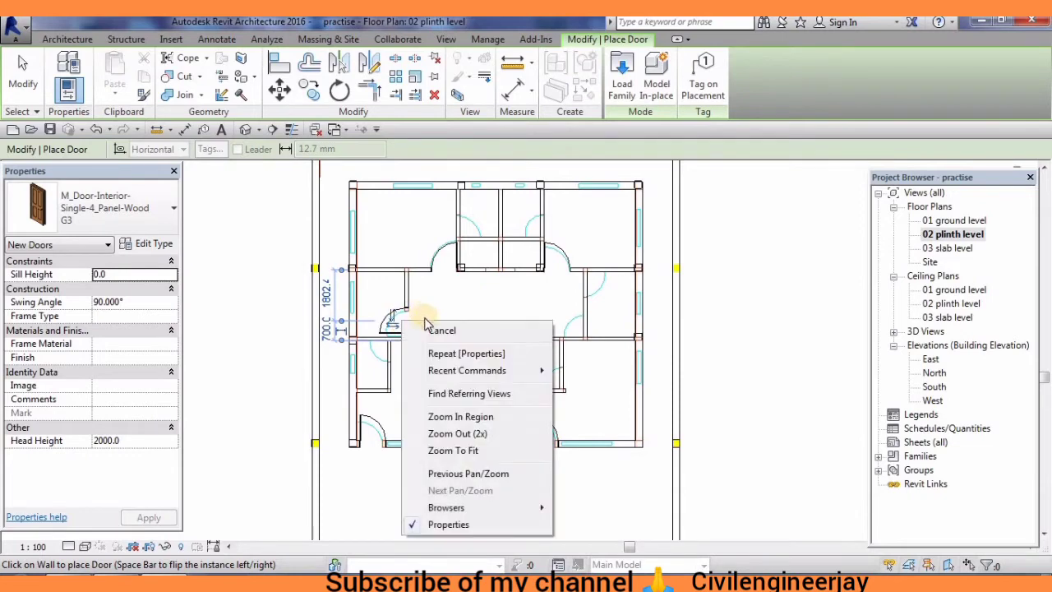
click(423, 330)
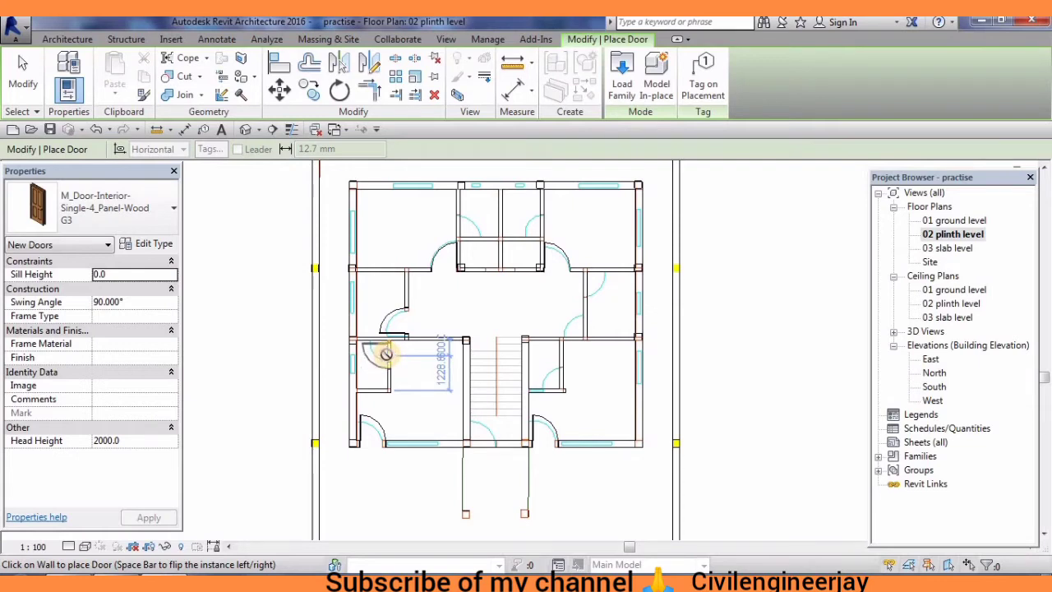
key(space)
right_click(386, 353)
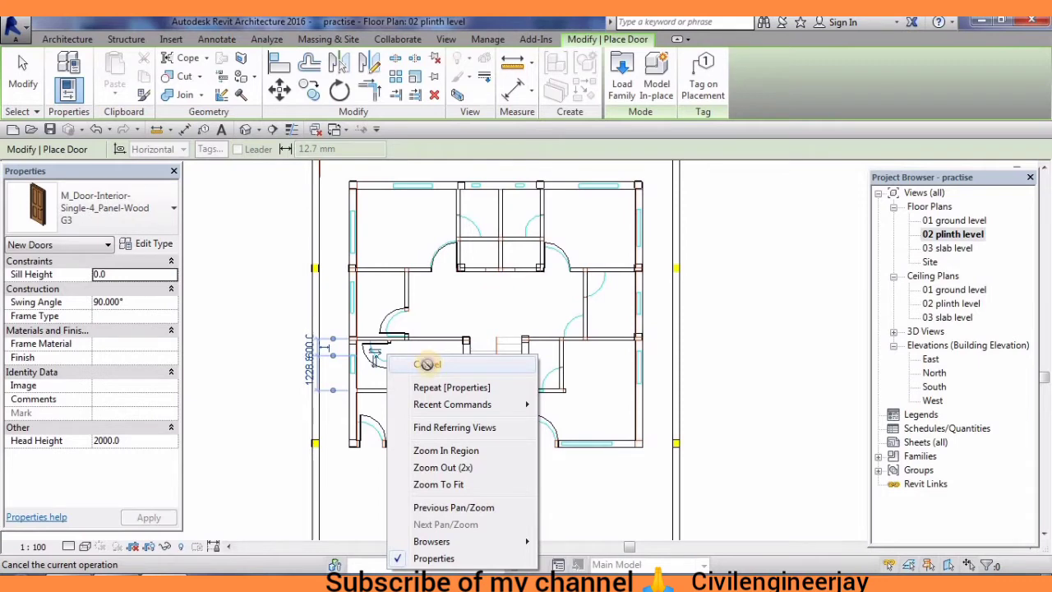
key(Escape)
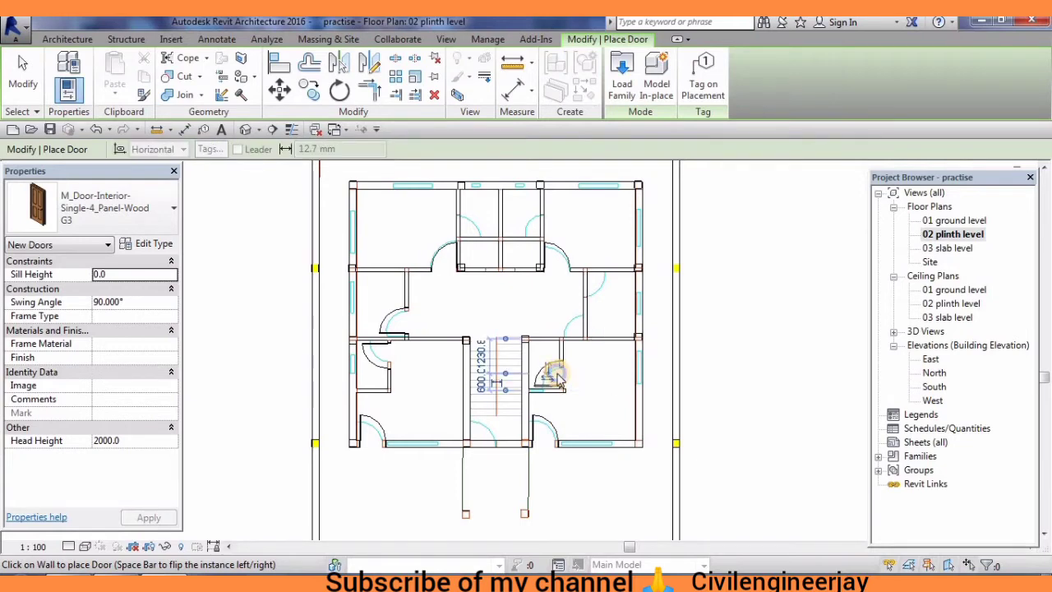
Place a G3 door between the staircase and lower-right room, then end door placement
right_click(549, 379)
click(592, 168)
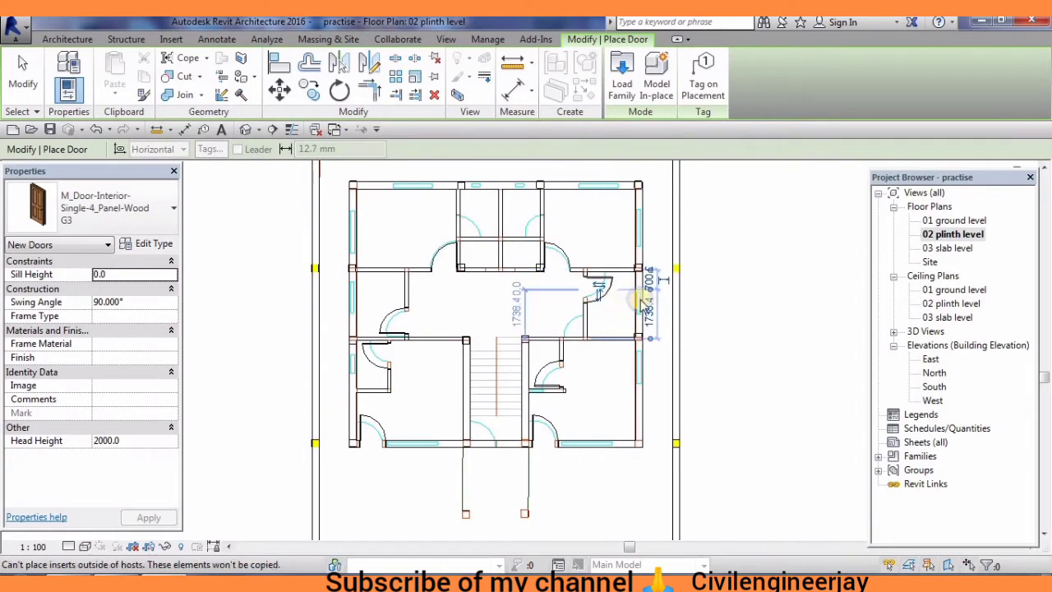
right_click(587, 284)
click(608, 297)
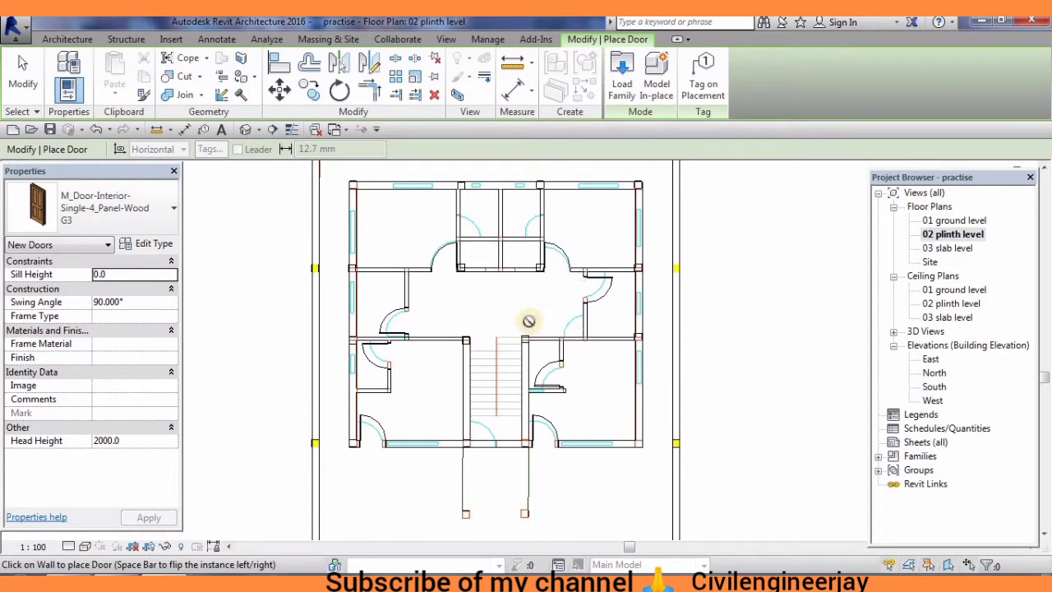
right_click(484, 303)
click(503, 309)
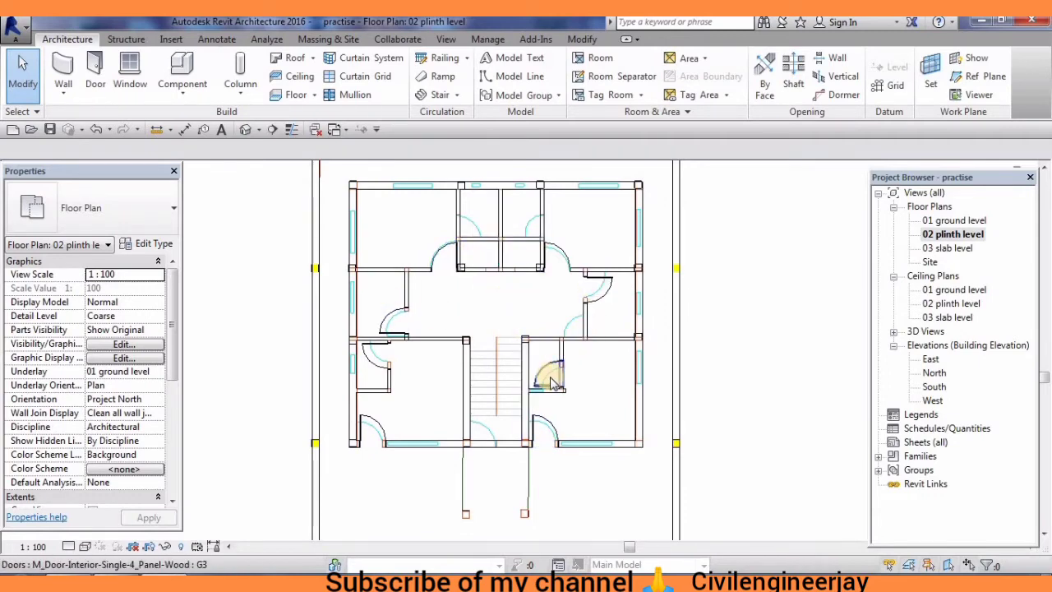
Move the lower-left room's door tight into the room's corner
scroll(552, 382, up, 2)
mouse_move(548, 369)
middle_down()
mouse_move(414, 364)
mouse_move(564, 383)
mouse_move(623, 445)
middle_up()
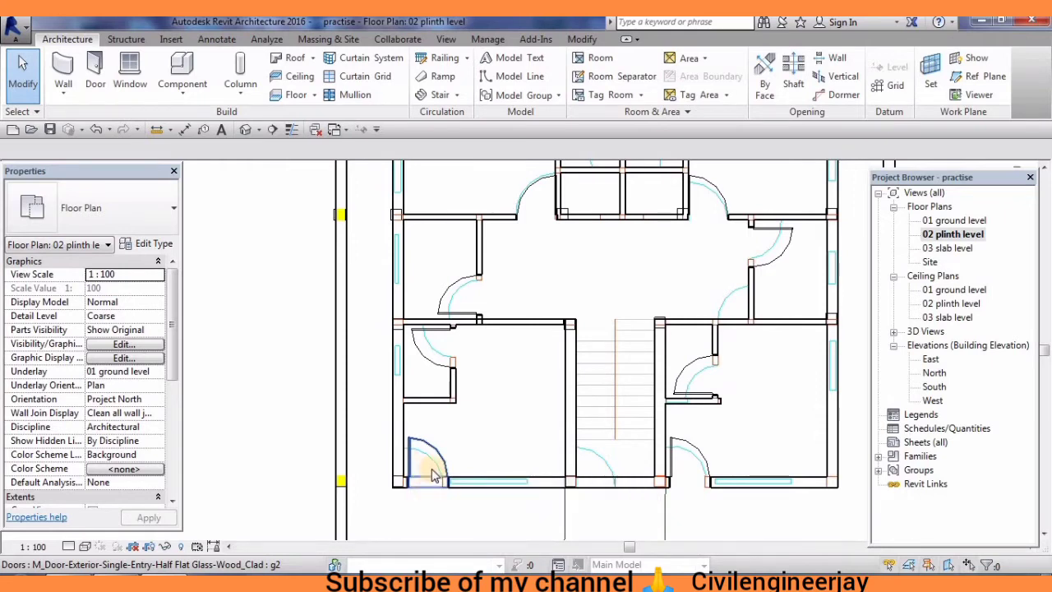
click(427, 470)
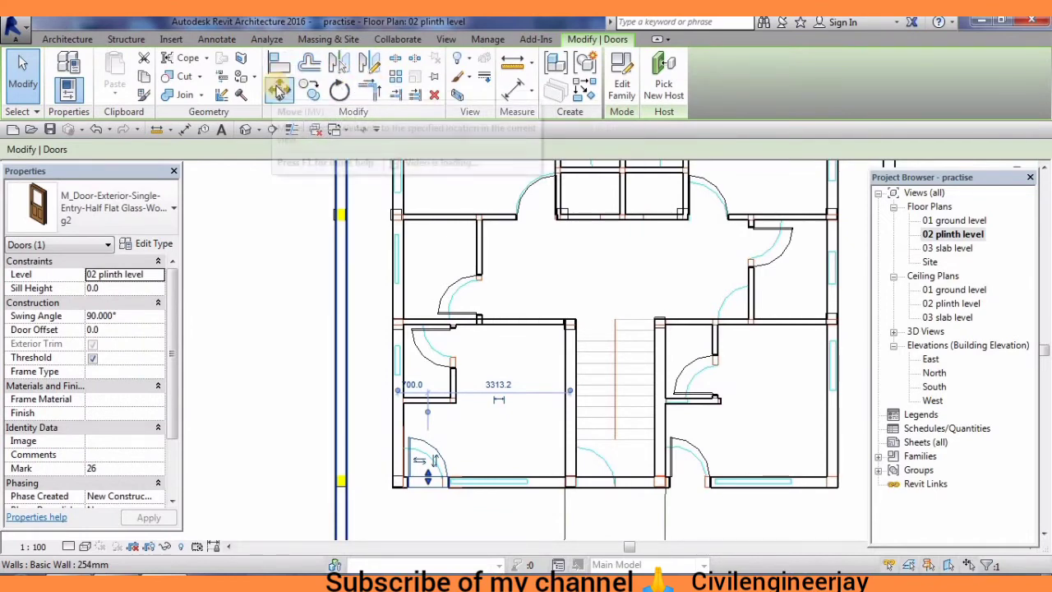
click(279, 91)
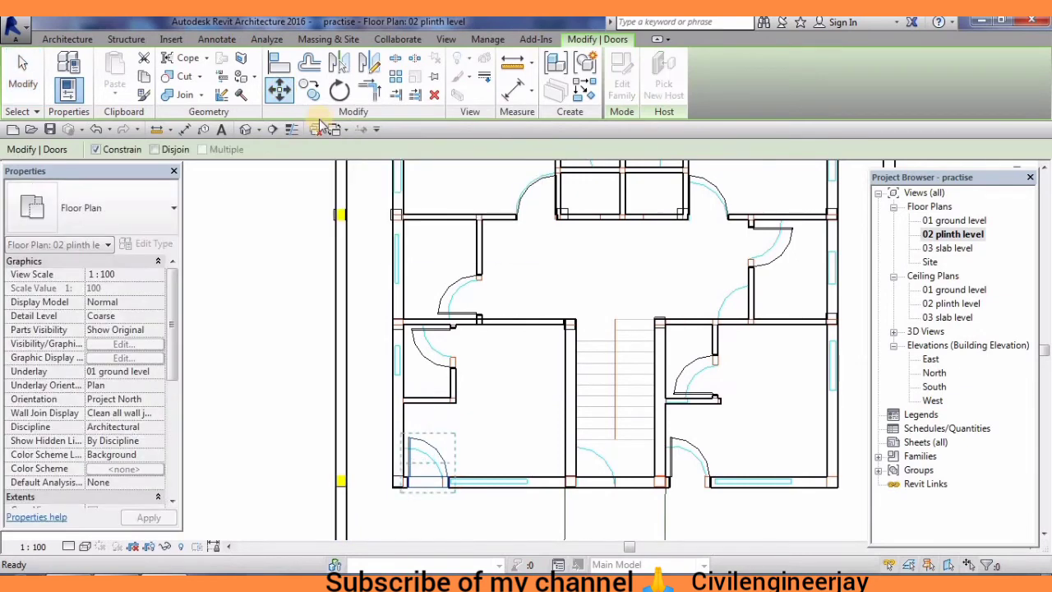
scroll(410, 456, up, 2)
scroll(405, 467, up, 1)
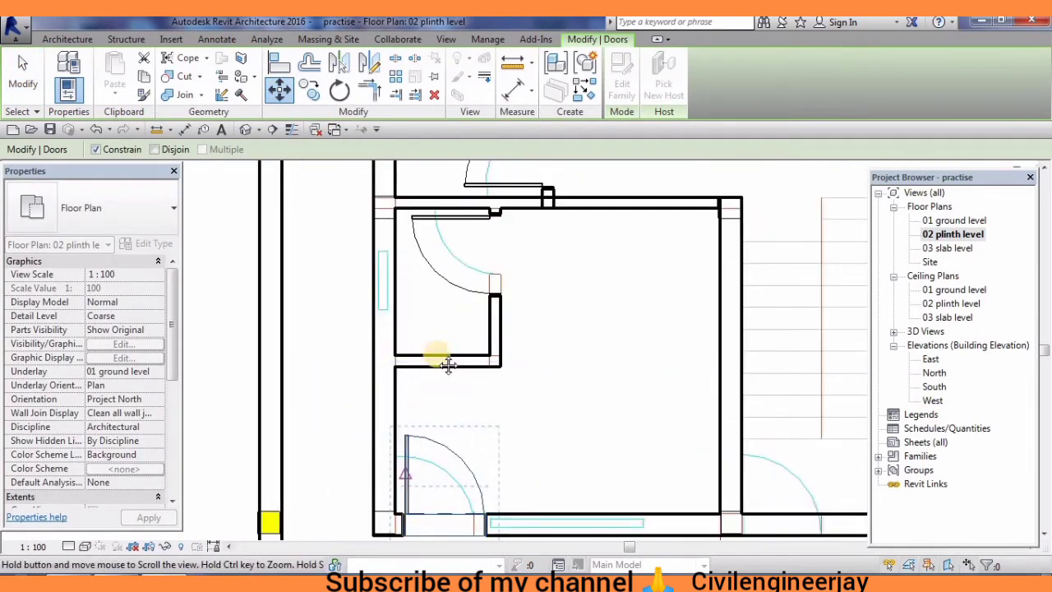
scroll(439, 359, up, 2)
click(441, 363)
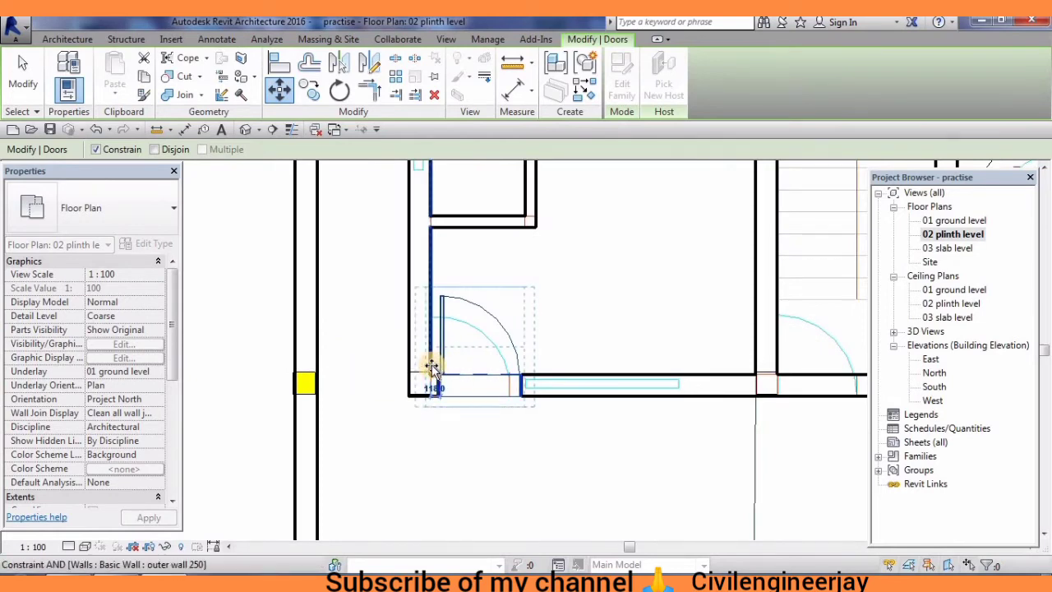
click(430, 364)
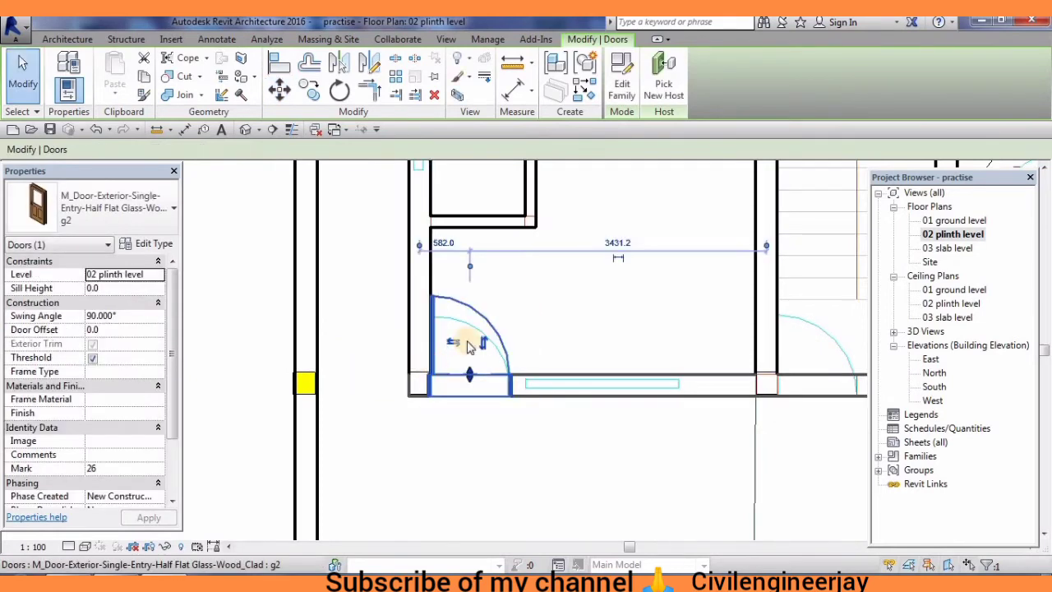
right_click(515, 317)
click(580, 163)
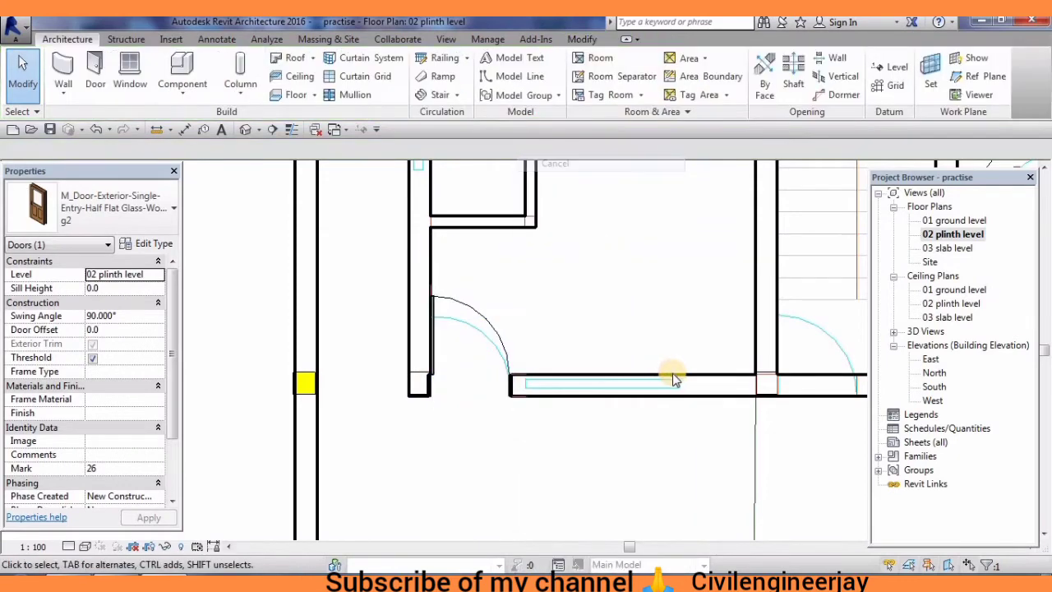
Move the lower-right room's door against its side wall with MV
middle_drag(684, 385, 472, 383)
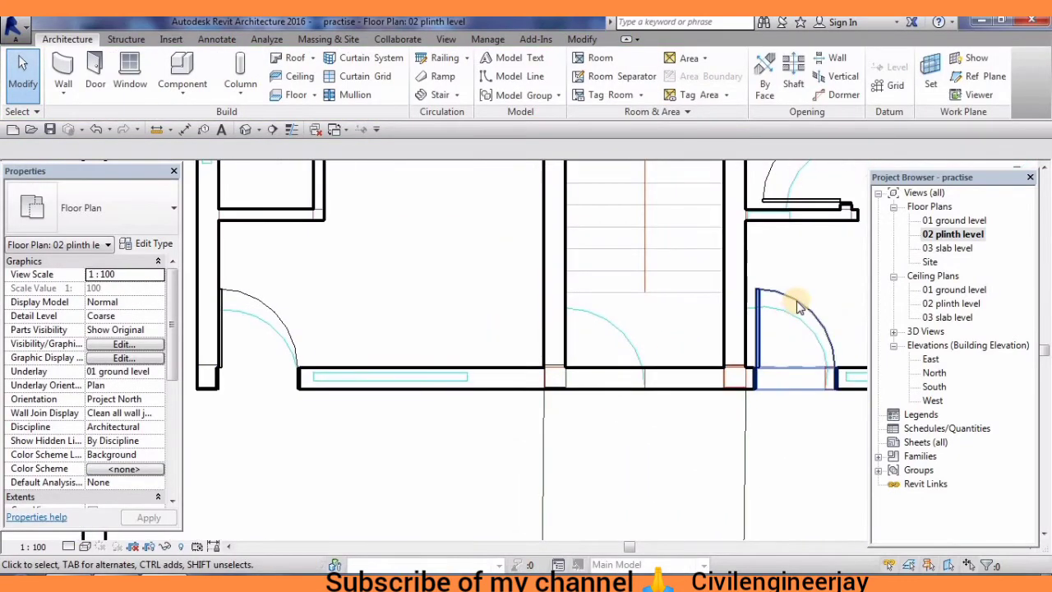
click(799, 304)
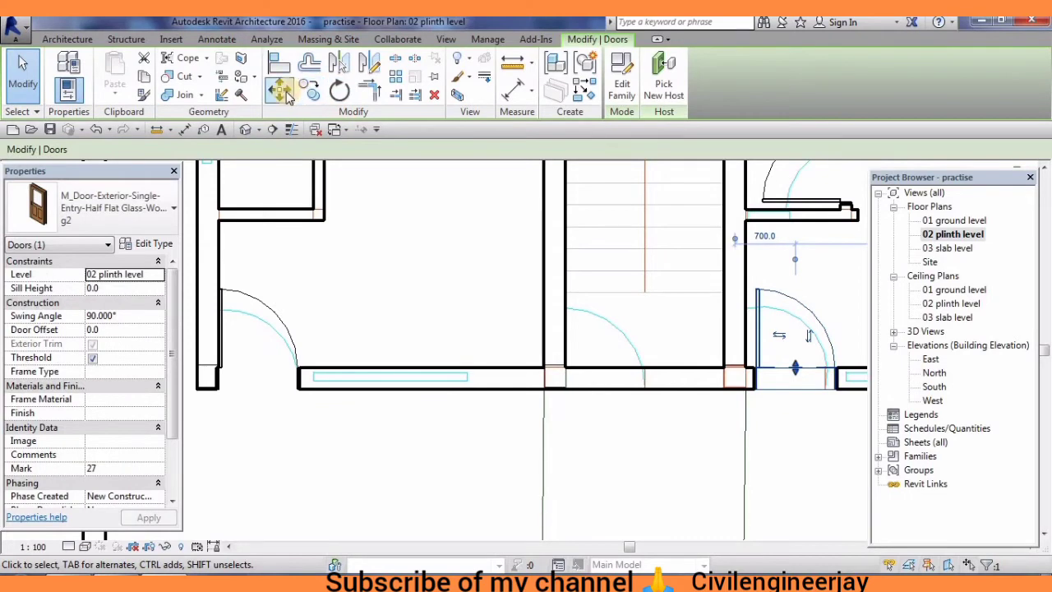
key(m)
key(v)
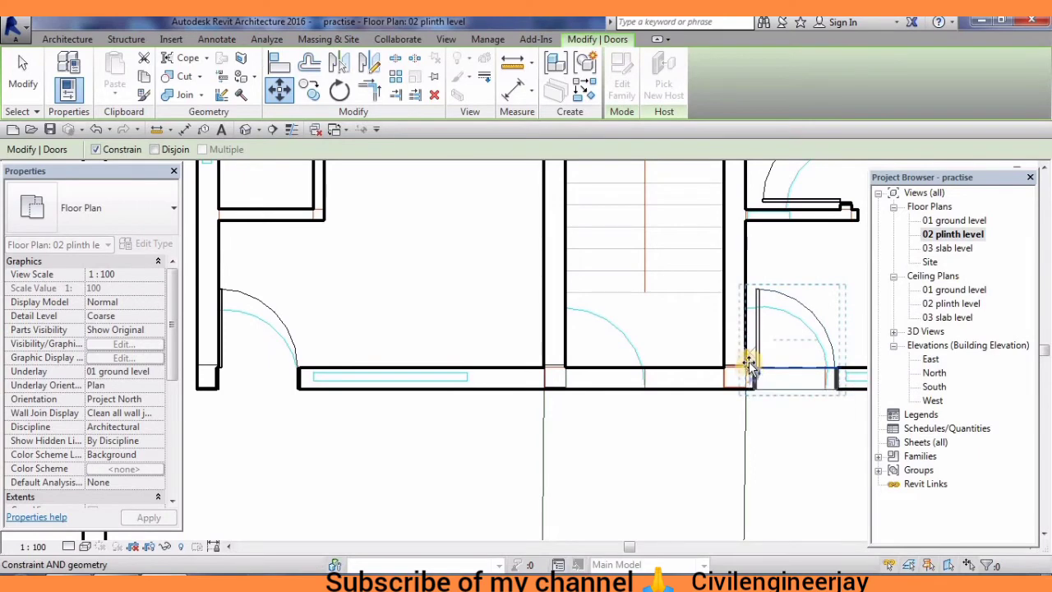
click(749, 361)
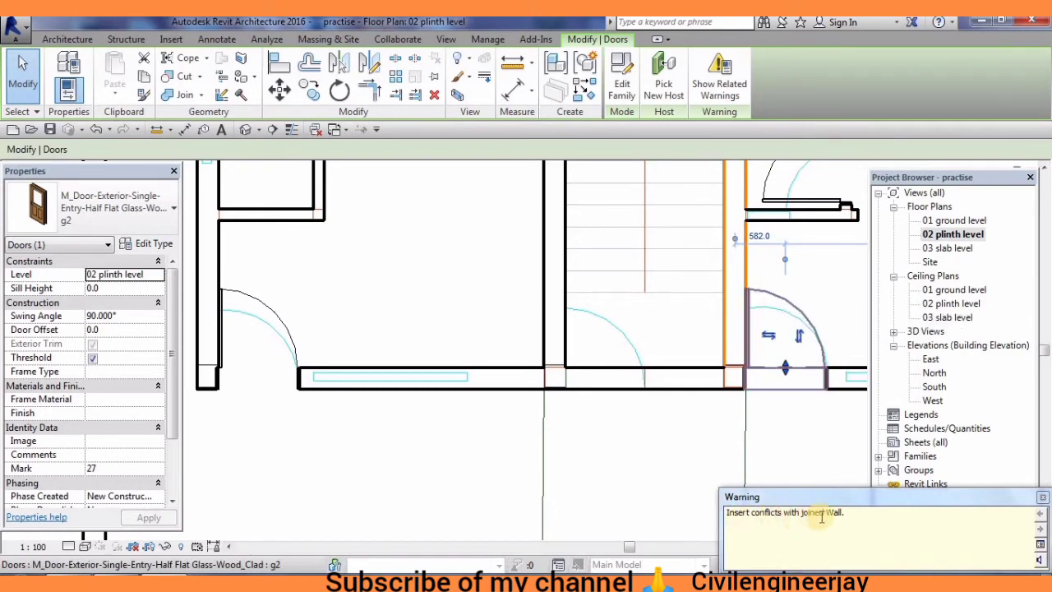
right_click(764, 364)
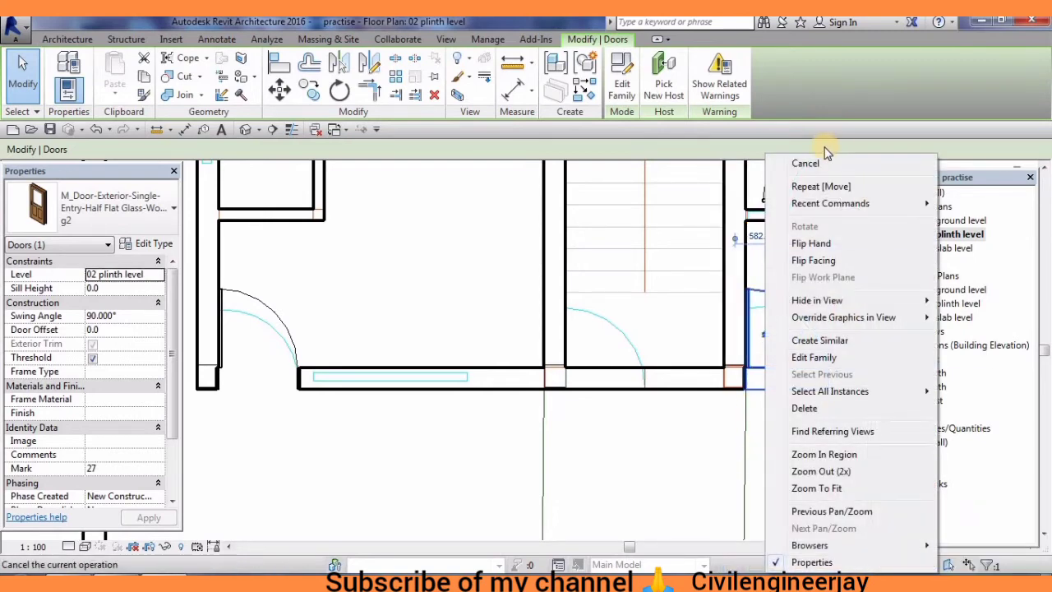
click(828, 164)
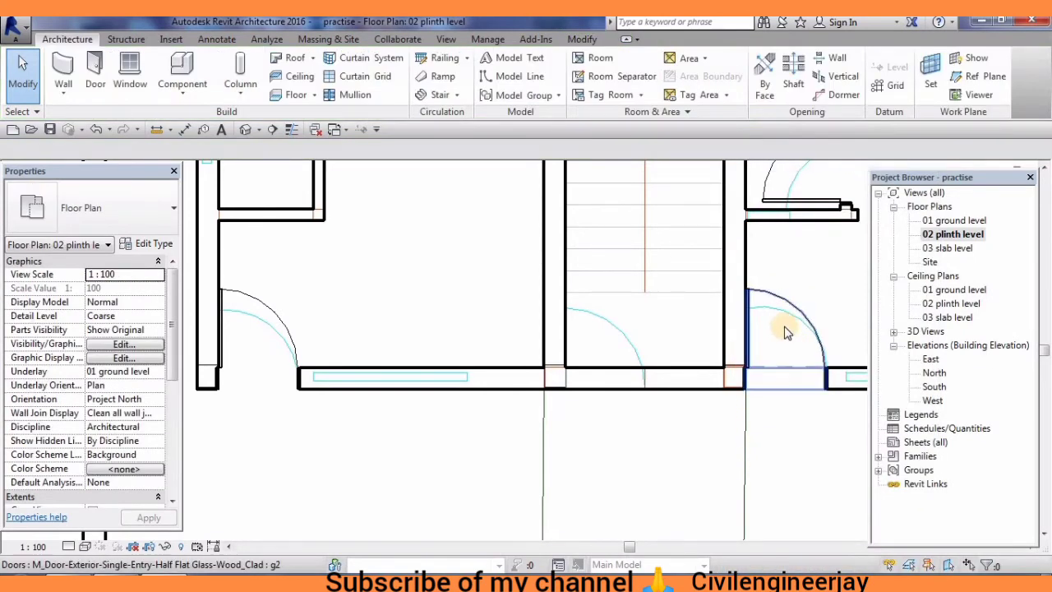
middle_drag(797, 349, 674, 345)
middle_drag(695, 301, 701, 364)
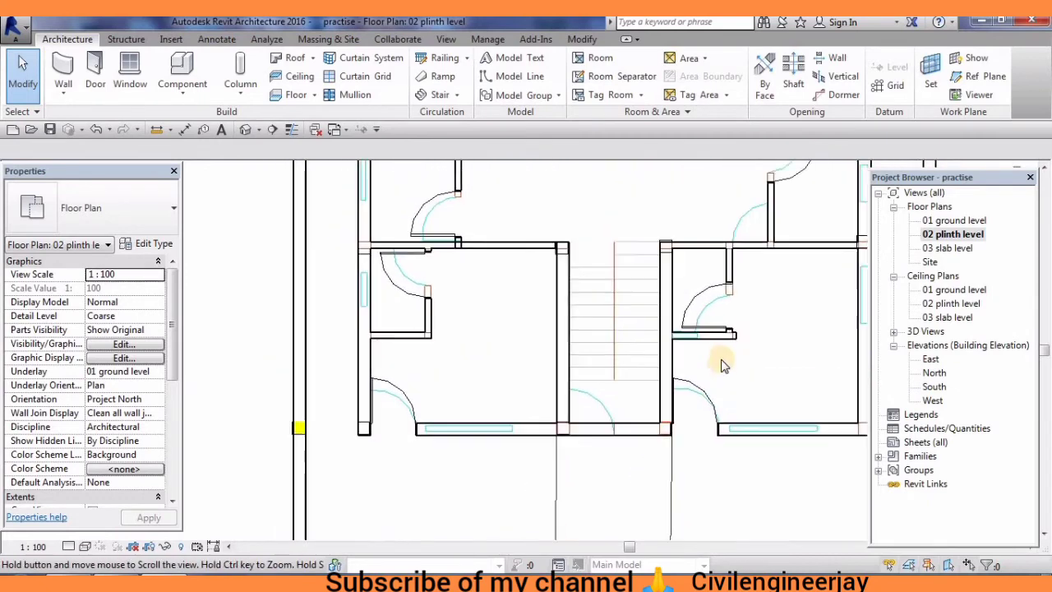
scroll(730, 333, down, 1)
Slide the first interior door to a new position along its wall
scroll(702, 338, down, 1)
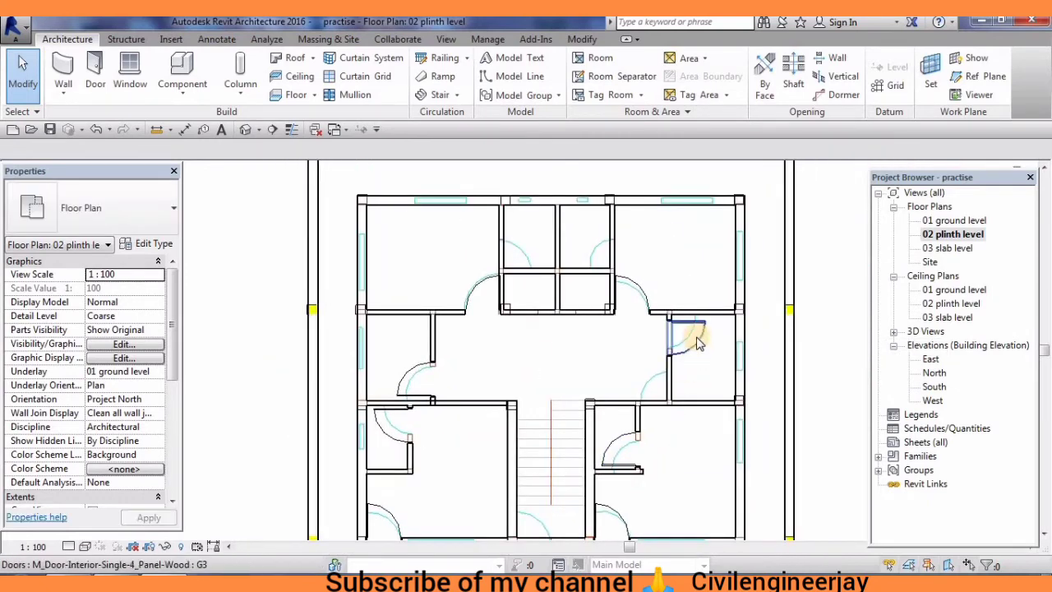
click(700, 342)
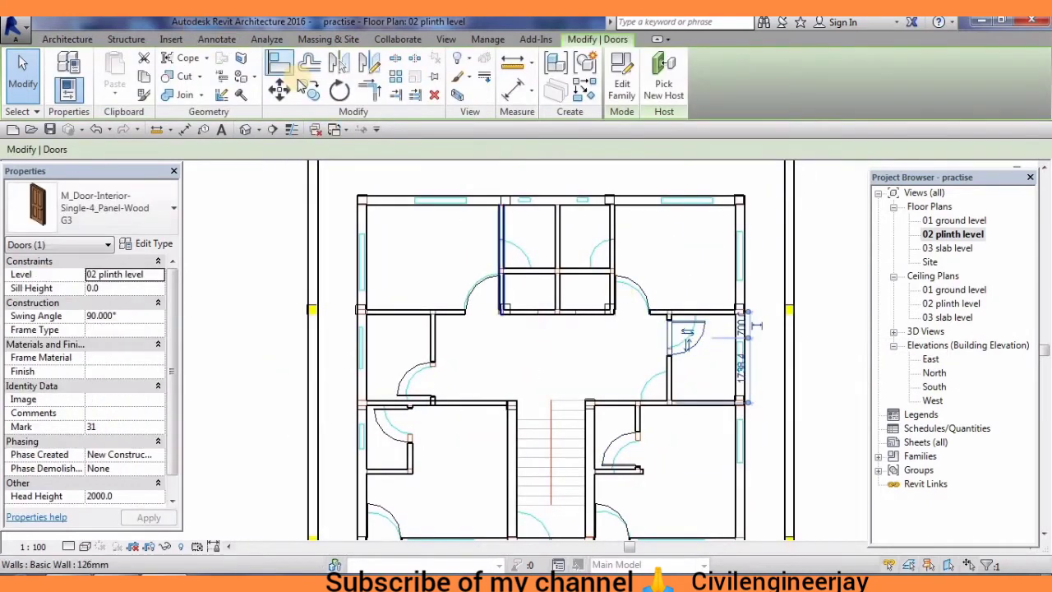
click(282, 91)
scroll(695, 348, up, 2)
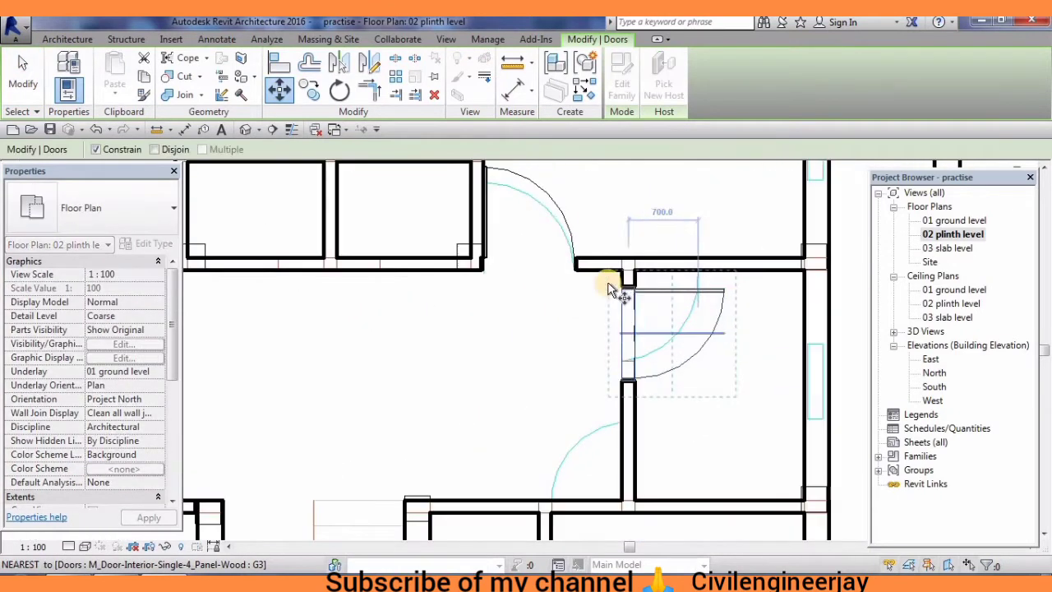
click(657, 273)
click(762, 315)
right_click(580, 154)
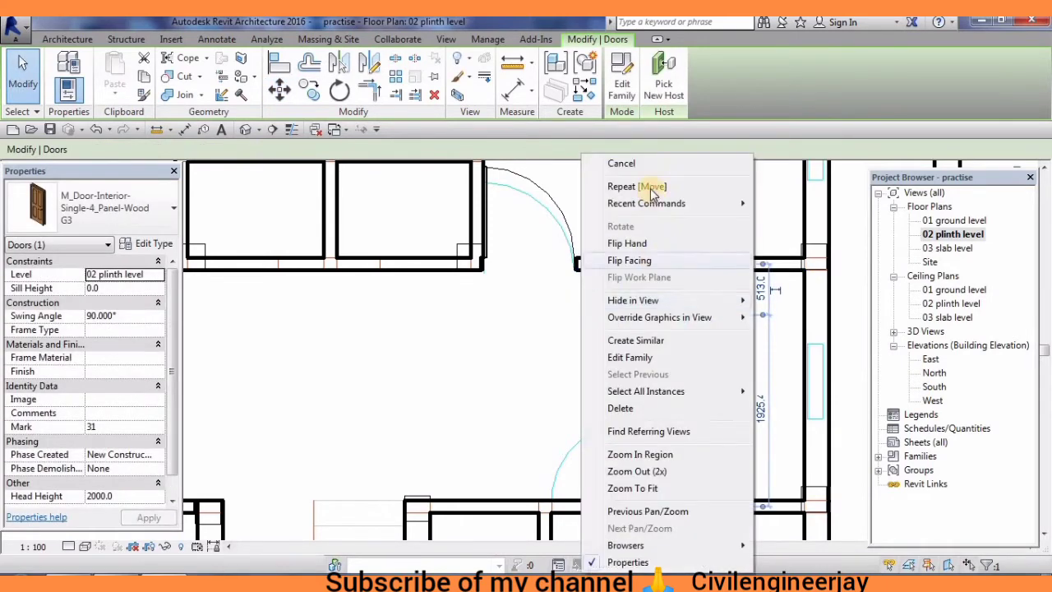
click(621, 163)
scroll(564, 329, down, 3)
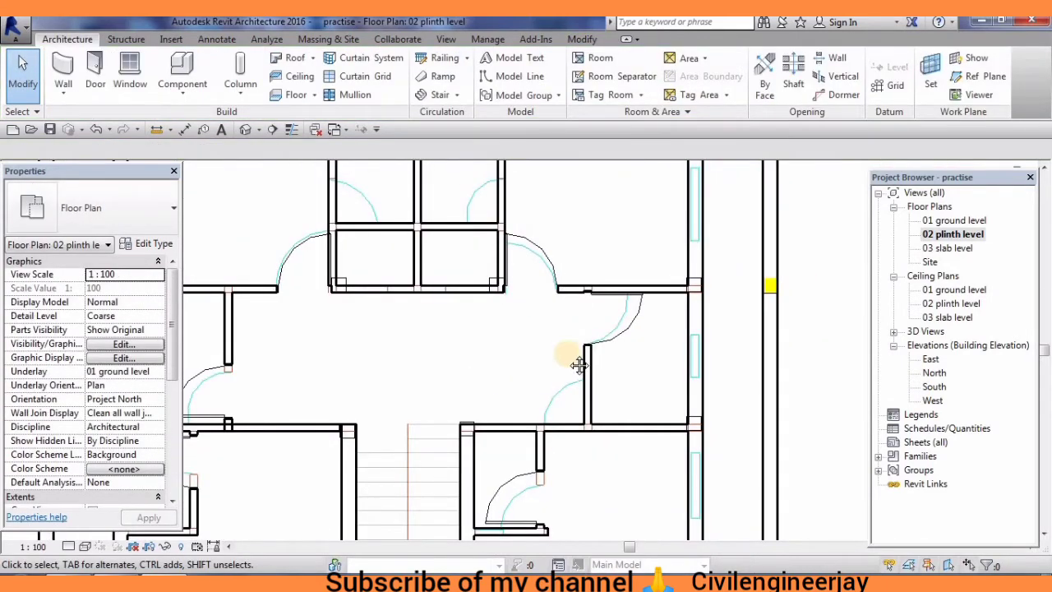
Reposition the door on the left room wall along its wall
click(329, 372)
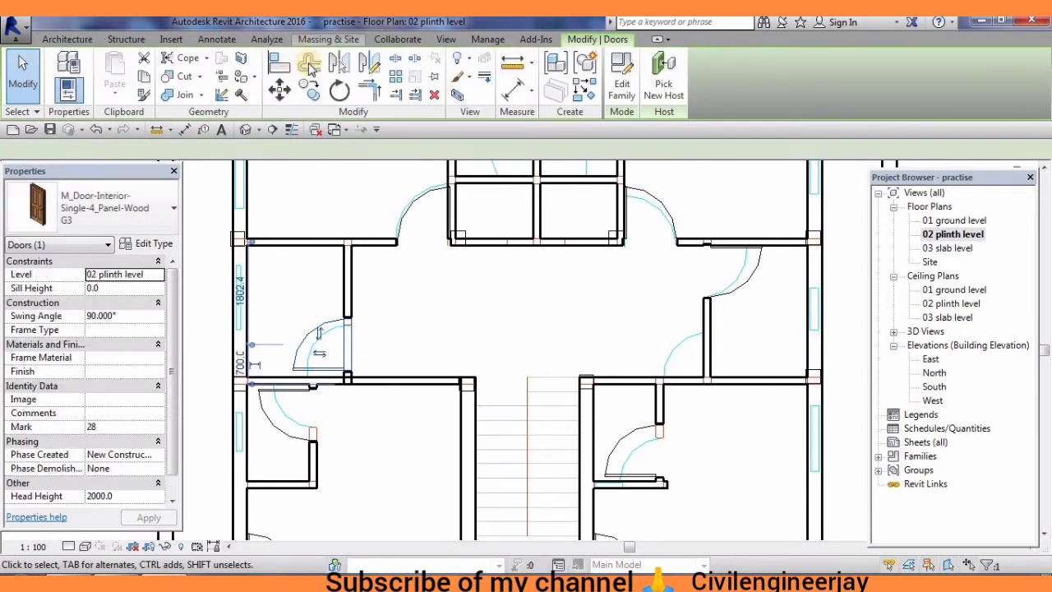
scroll(458, 334, up, 2)
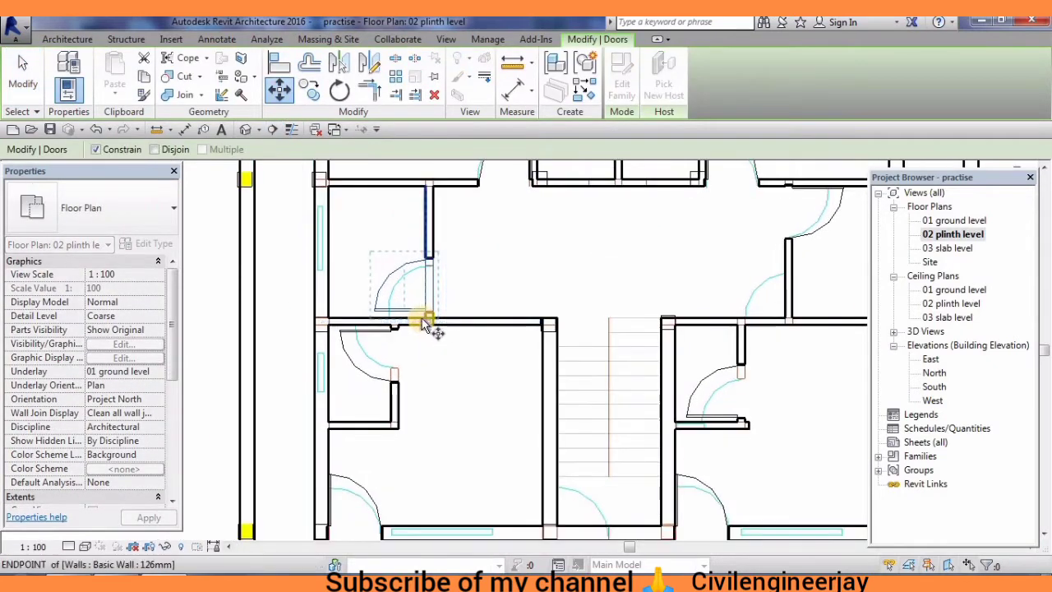
scroll(430, 323, up, 1)
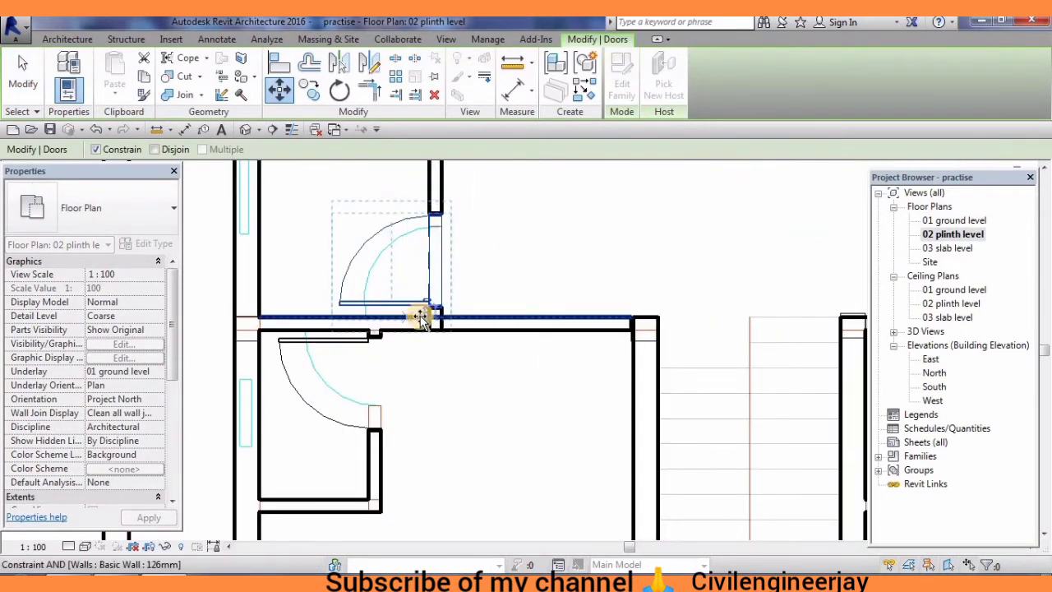
click(420, 317)
right_click(505, 271)
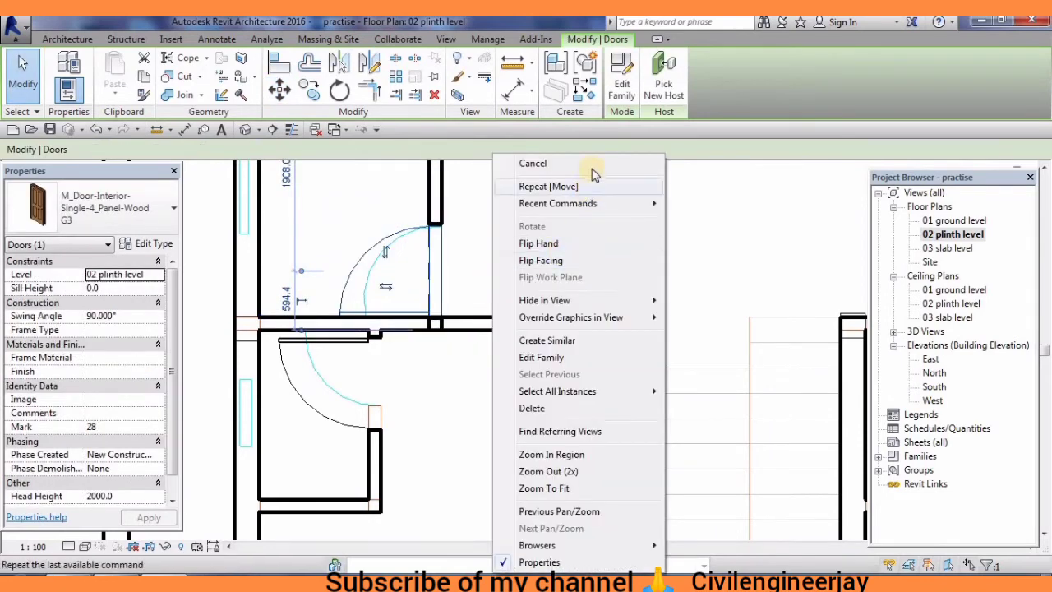
click(567, 162)
scroll(469, 312, down, 1)
scroll(486, 331, down, 1)
scroll(485, 331, down, 1)
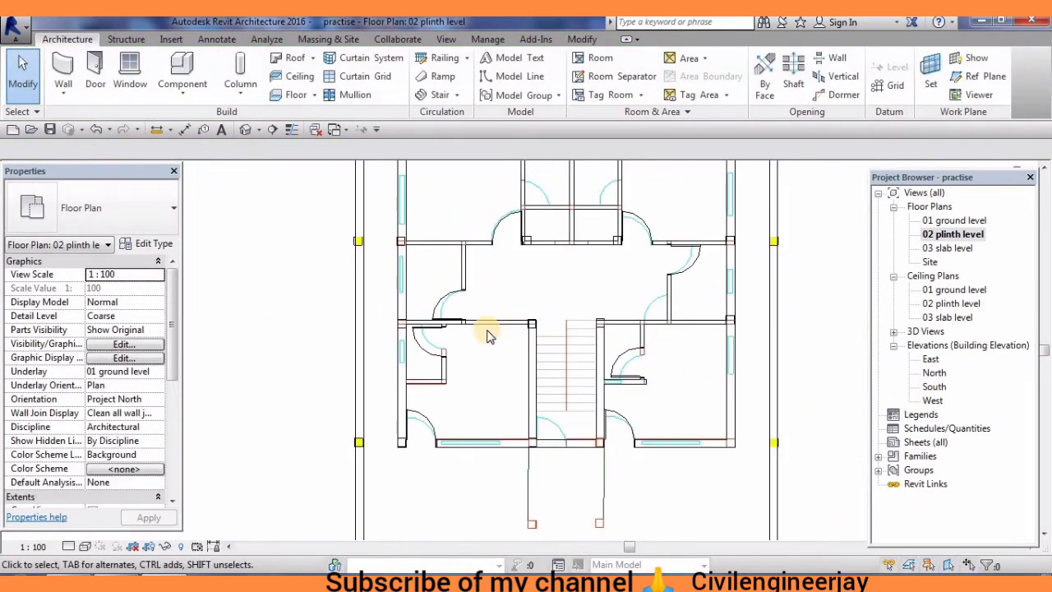
click(408, 333)
click(279, 89)
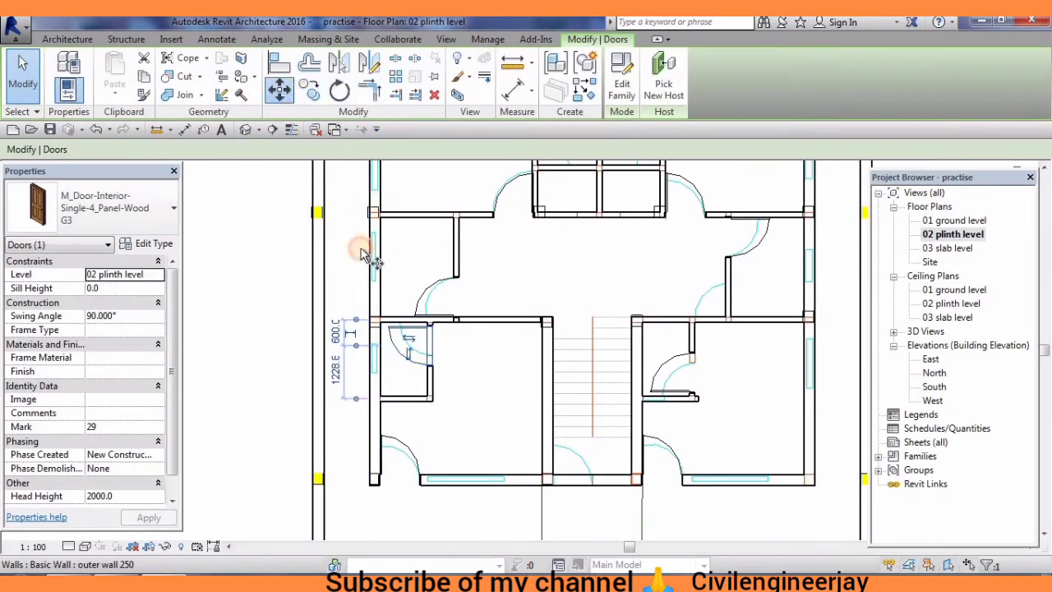
click(415, 328)
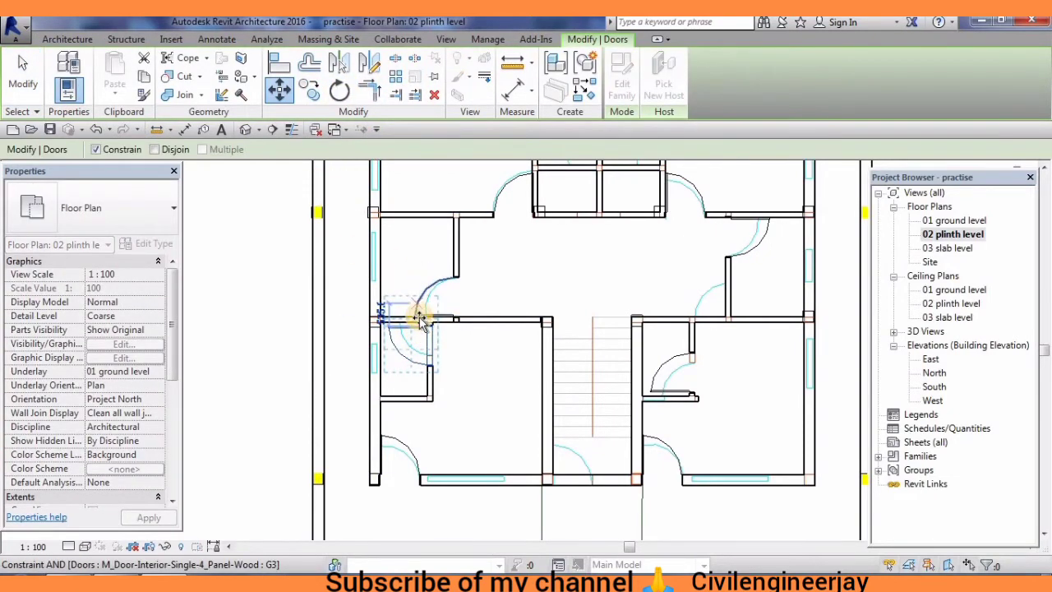
click(444, 317)
right_click(481, 280)
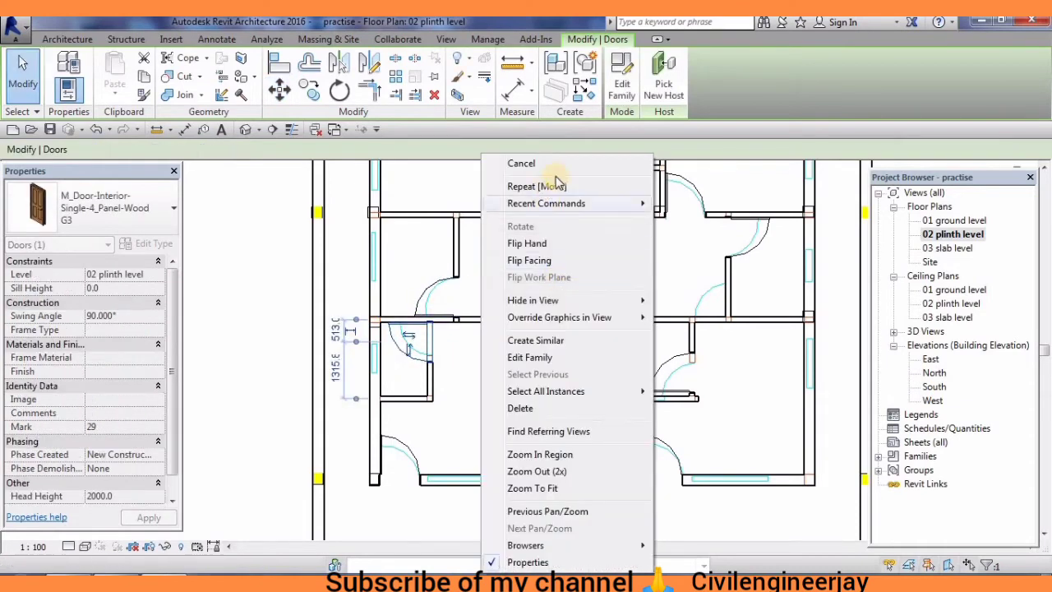
key(Escape)
key(Escape)
Move the interior door beside the stair with MV and zoom out to the whole plan
click(677, 386)
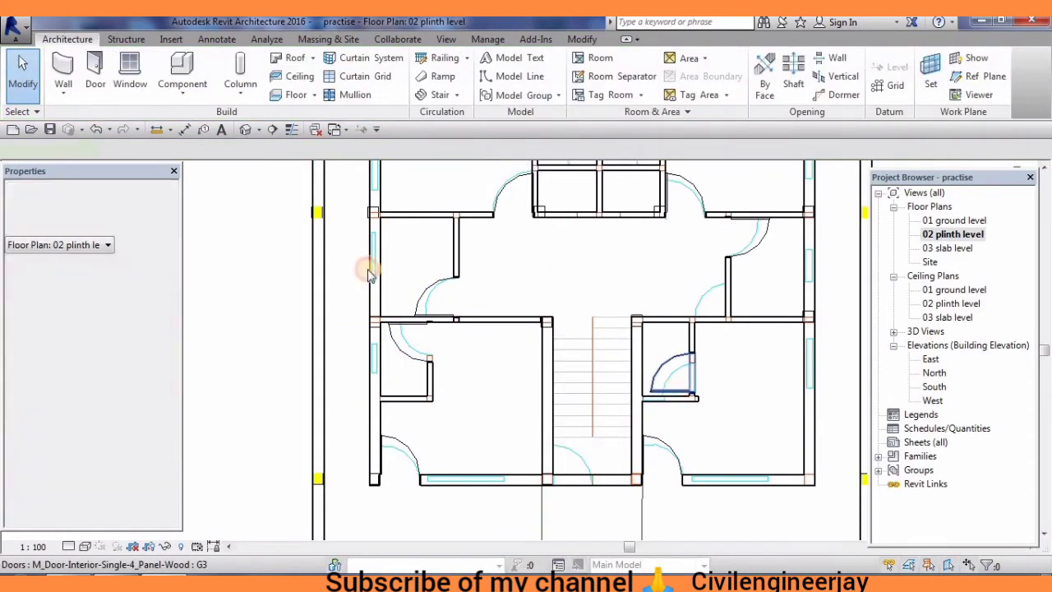
key(m)
key(v)
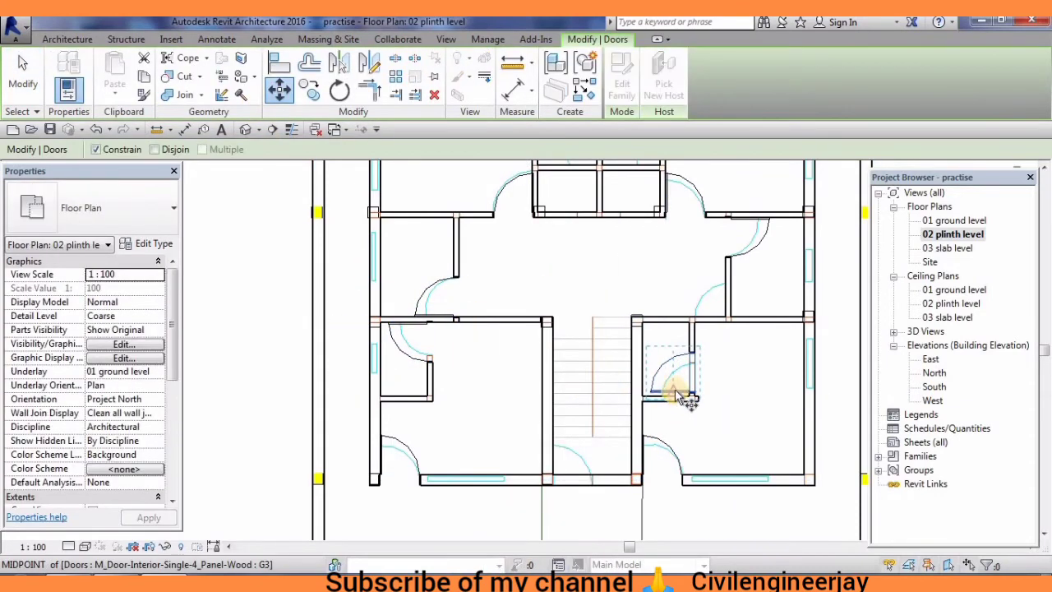
click(679, 393)
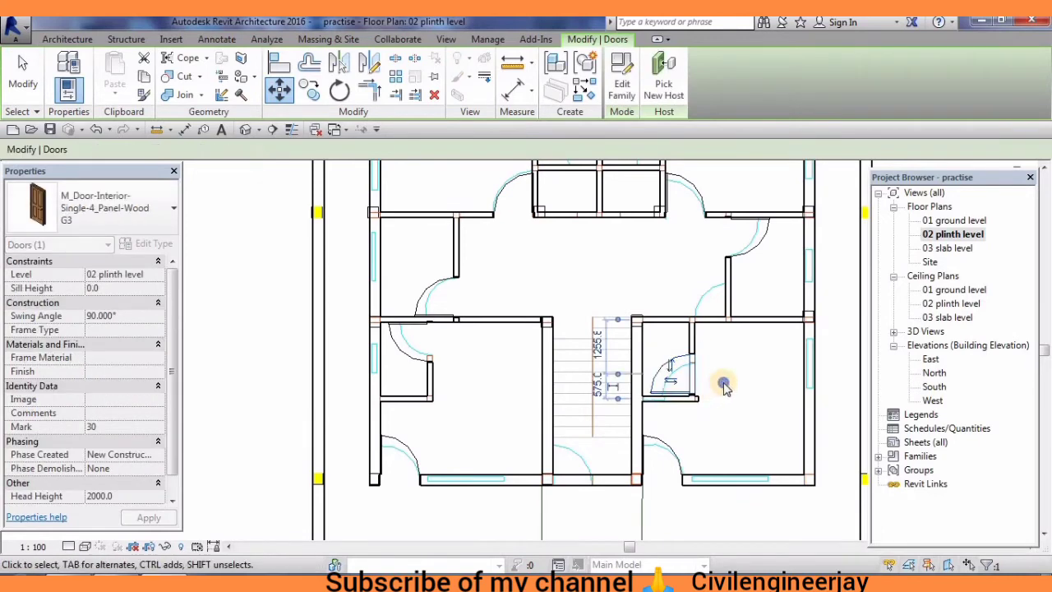
right_click(712, 280)
click(764, 164)
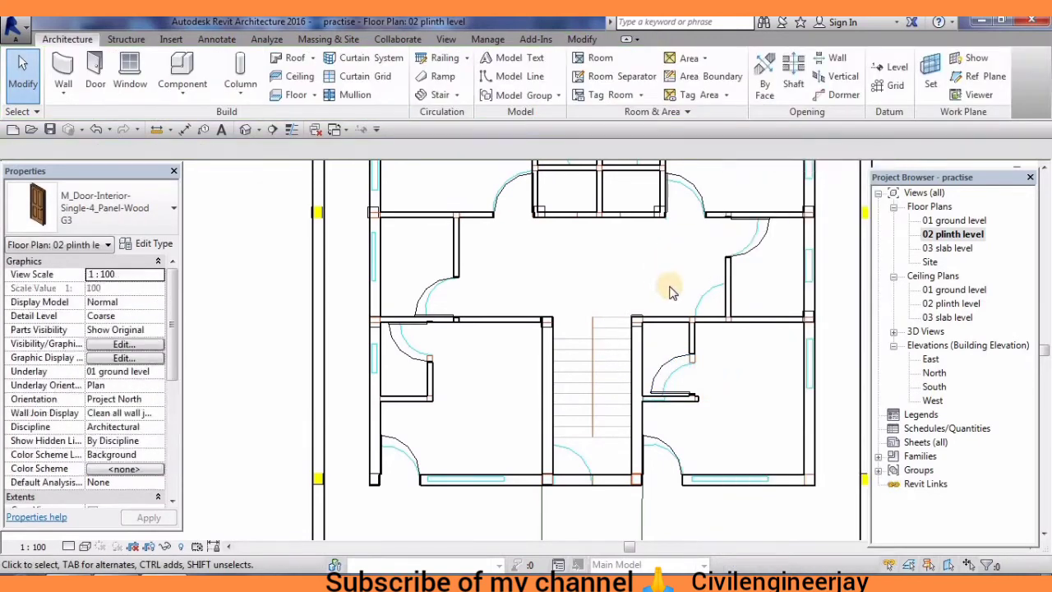
scroll(669, 292, down, 1)
scroll(670, 292, up, 1)
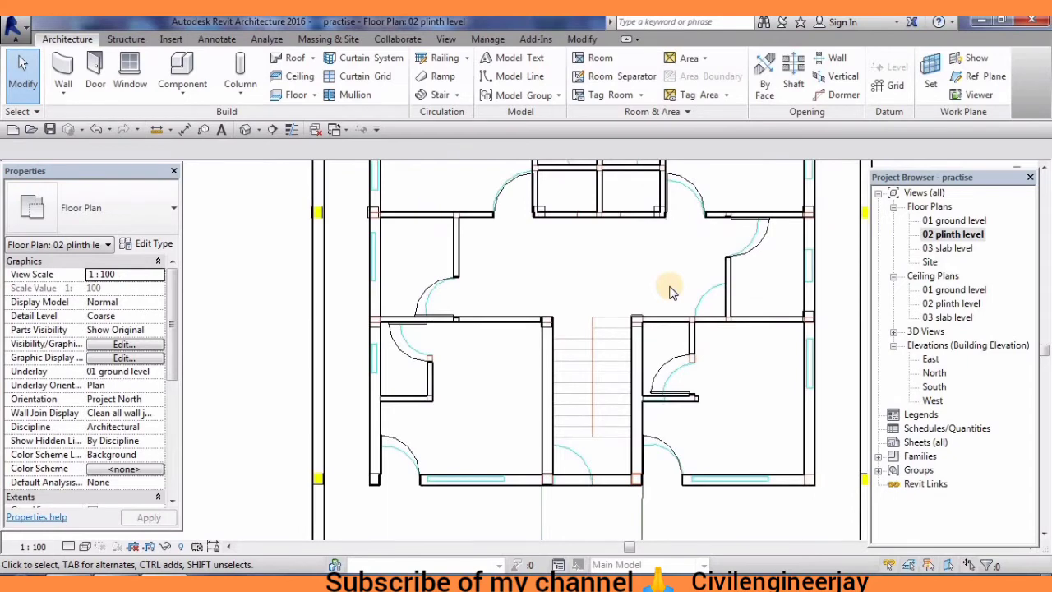
mouse_move(670, 292)
middle_down()
mouse_move(662, 357)
mouse_move(622, 295)
middle_up()
scroll(646, 356, down, 1)
scroll(646, 357, down, 1)
click(251, 133)
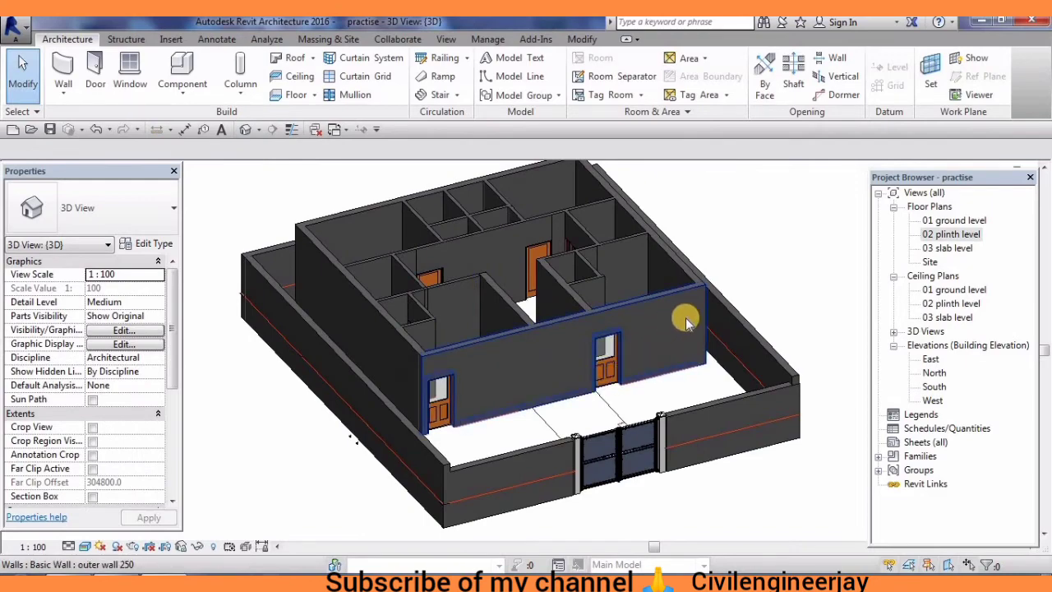
shift+middle_drag(682, 394, 580, 372)
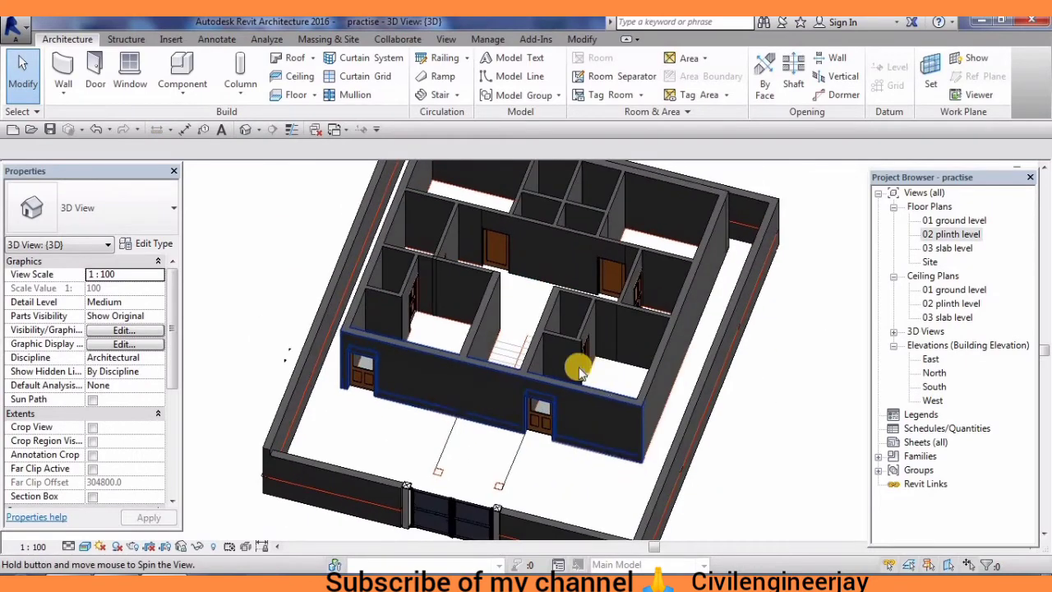
shift+middle_drag(482, 395, 436, 307)
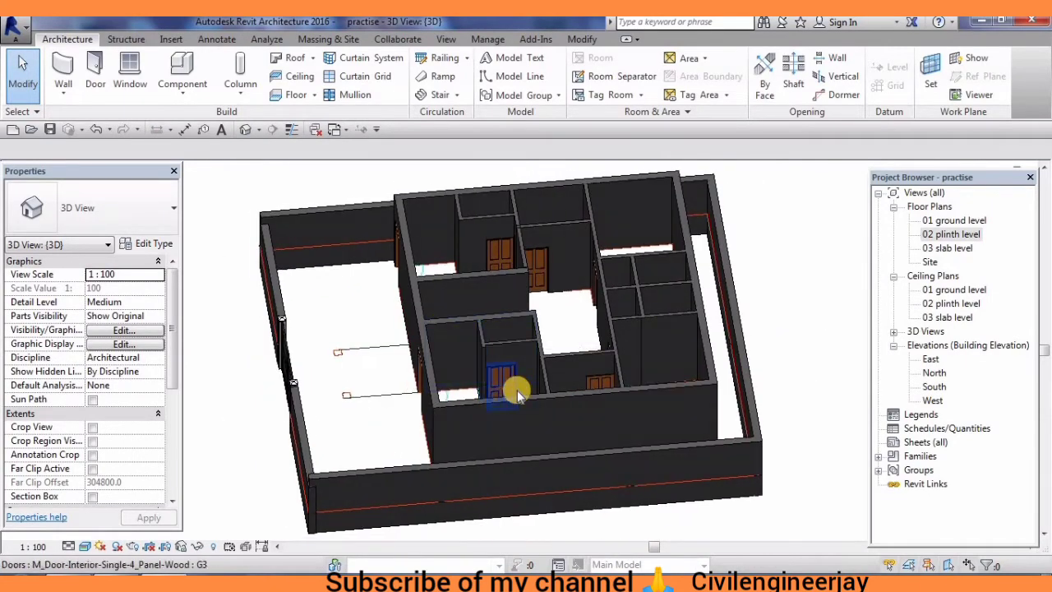
mouse_move(516, 389)
shift+middle_down()
mouse_move(571, 275)
mouse_move(630, 336)
mouse_move(617, 362)
shift+middle_up()
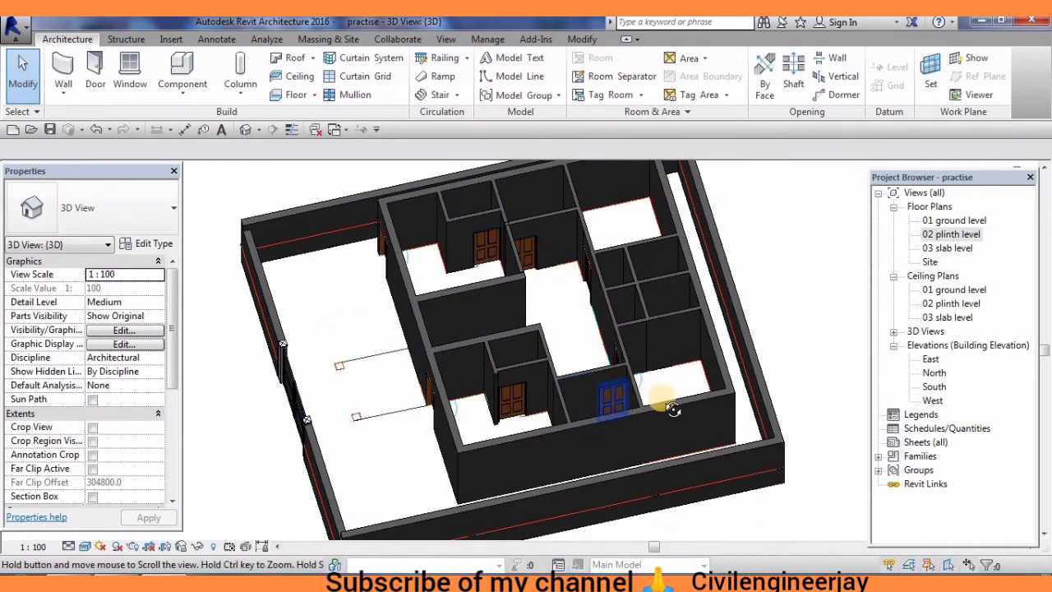
mouse_move(672, 409)
shift+middle_down()
mouse_move(481, 387)
mouse_move(616, 373)
mouse_move(575, 313)
mouse_move(596, 285)
mouse_move(609, 348)
mouse_move(763, 347)
mouse_move(571, 443)
mouse_move(526, 341)
mouse_move(665, 369)
mouse_move(655, 345)
mouse_move(739, 289)
shift+middle_up()
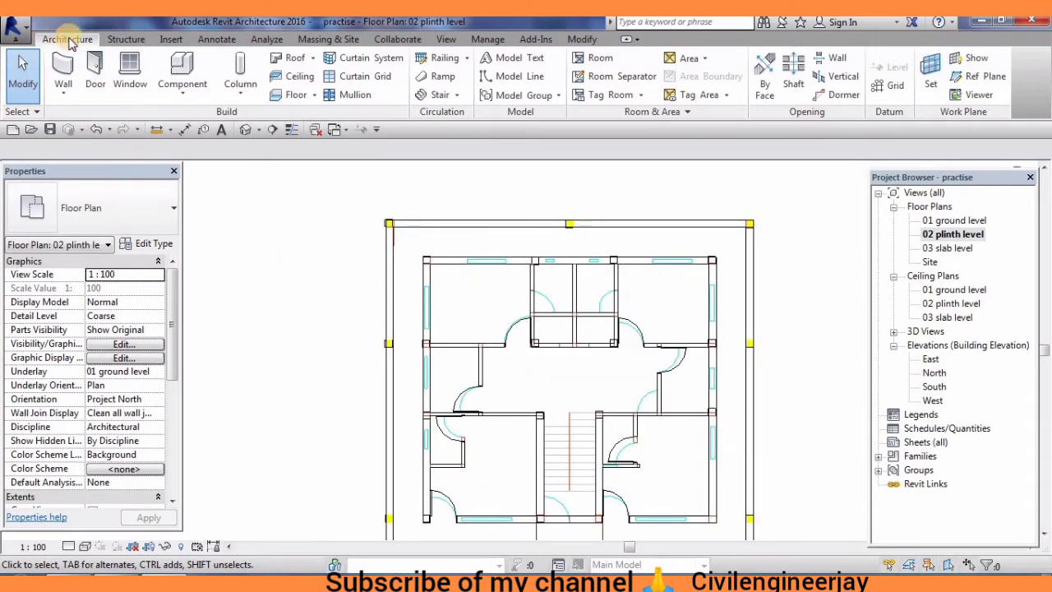
Start the Window tool with the M_Fixed 0406 x 0610mm type selected
click(131, 83)
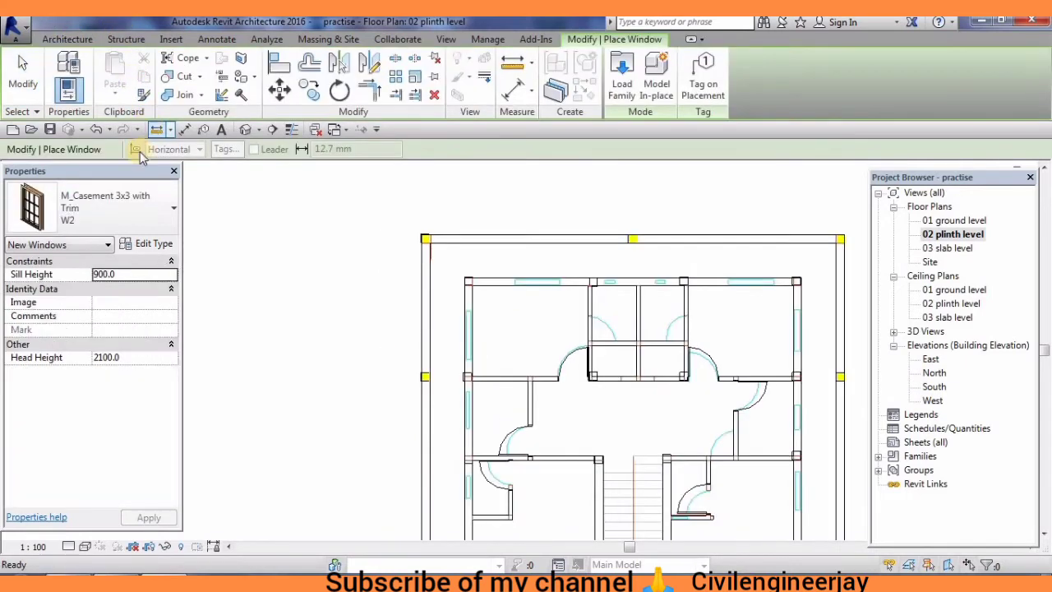
click(174, 208)
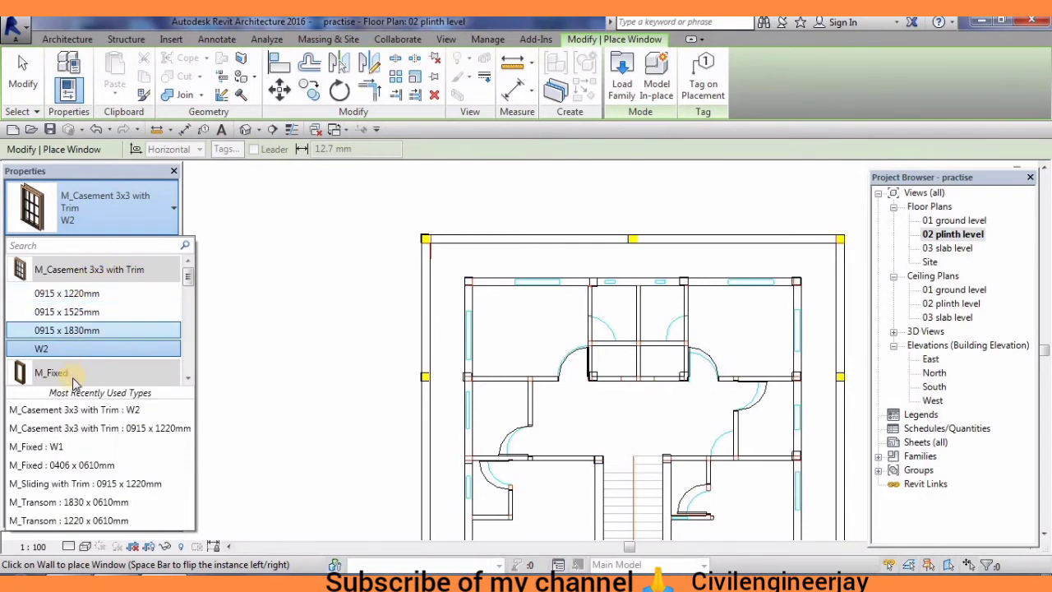
mouse_move(51, 372)
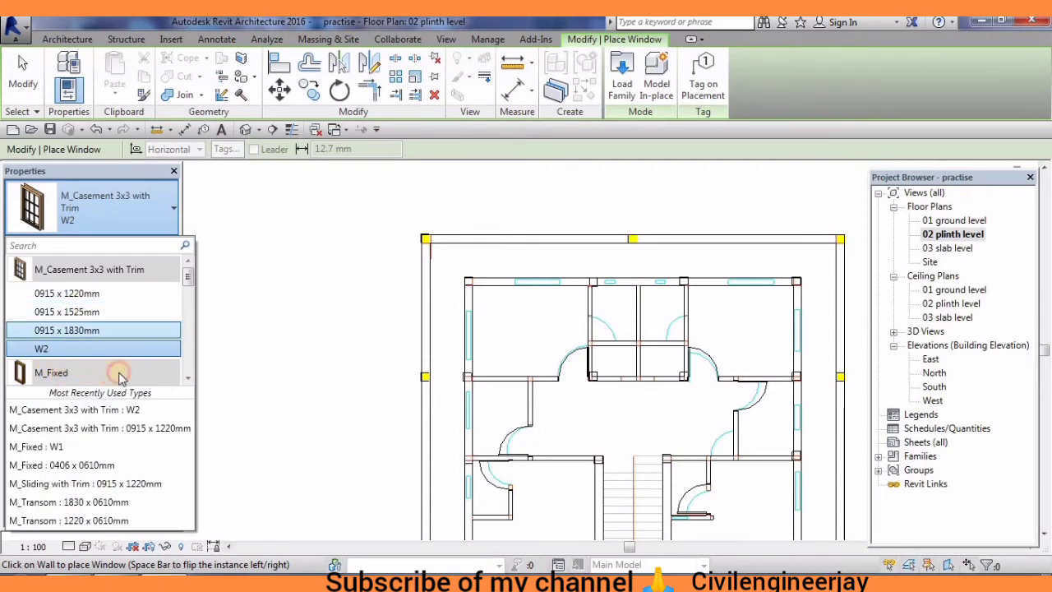
scroll(187, 386, down, 1)
scroll(187, 386, down, 1)
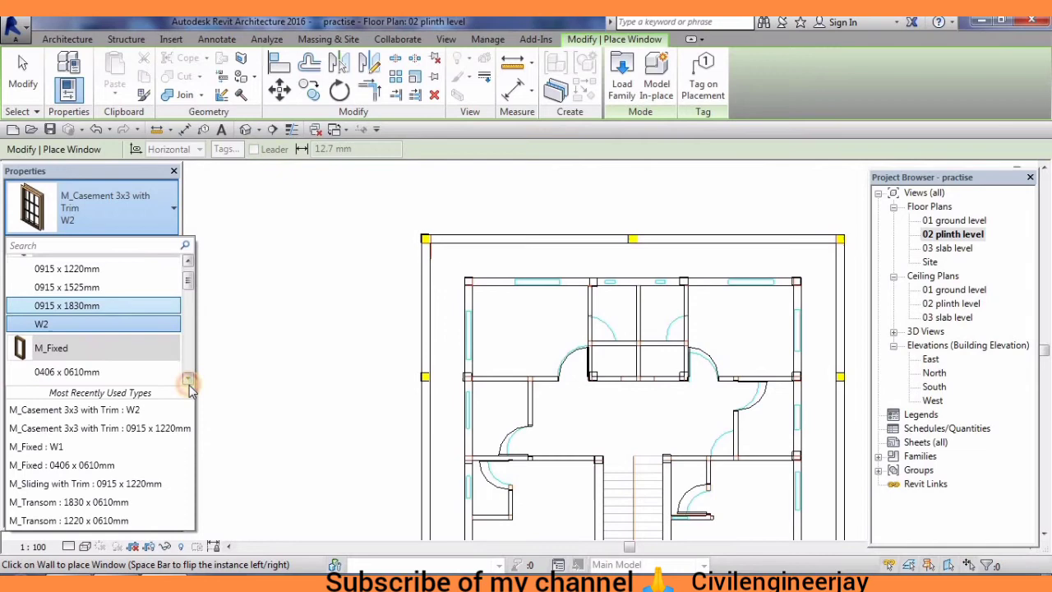
click(130, 370)
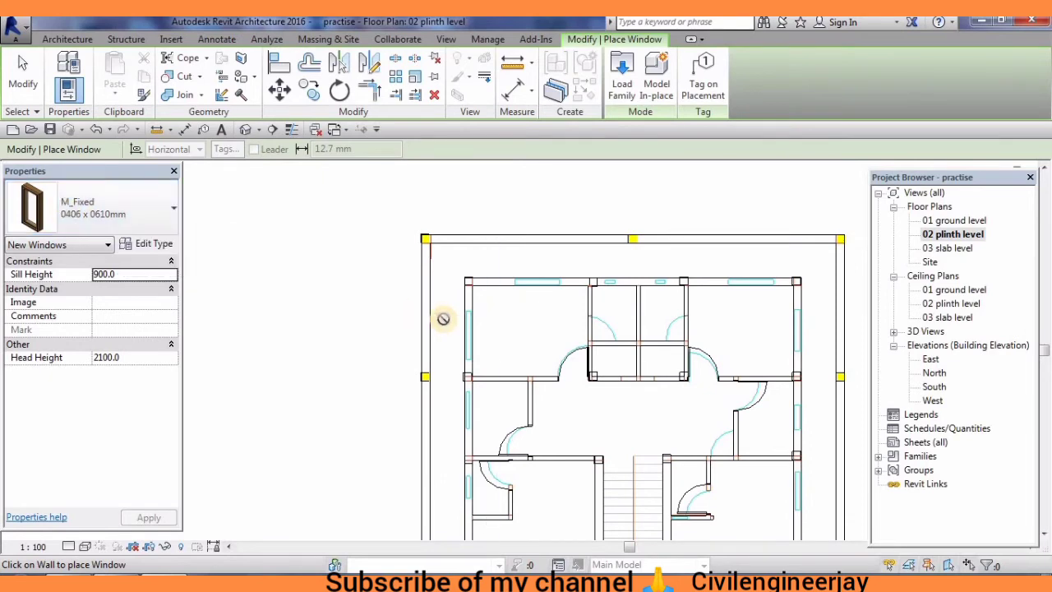
middle_drag(453, 328, 413, 291)
scroll(335, 307, down, 2)
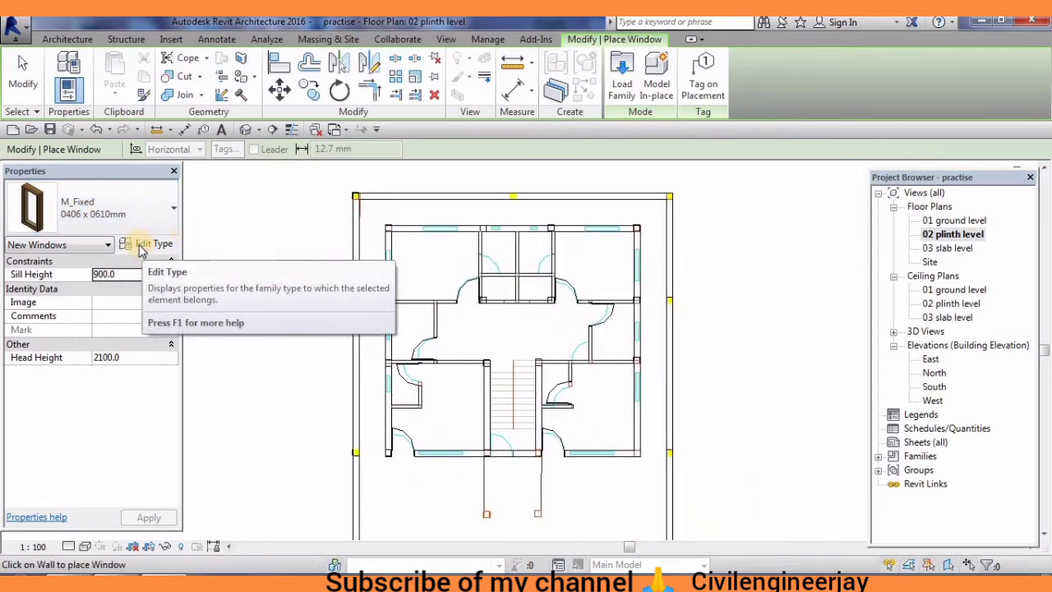
Duplicate M_Fixed 0406 x 0610mm as type W1.........., retrying after a name-in-use warning
click(160, 251)
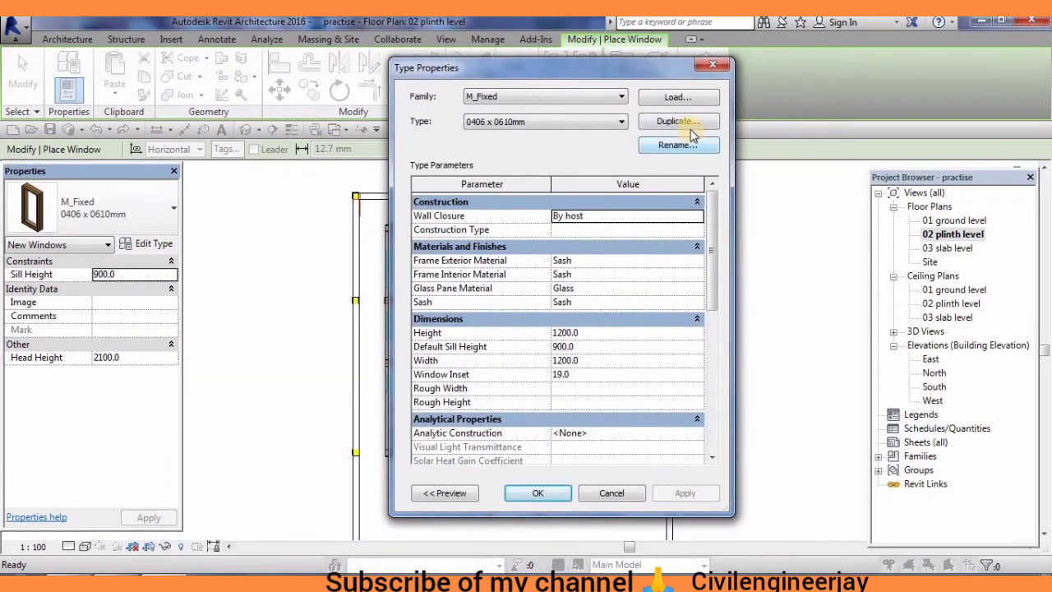
click(690, 130)
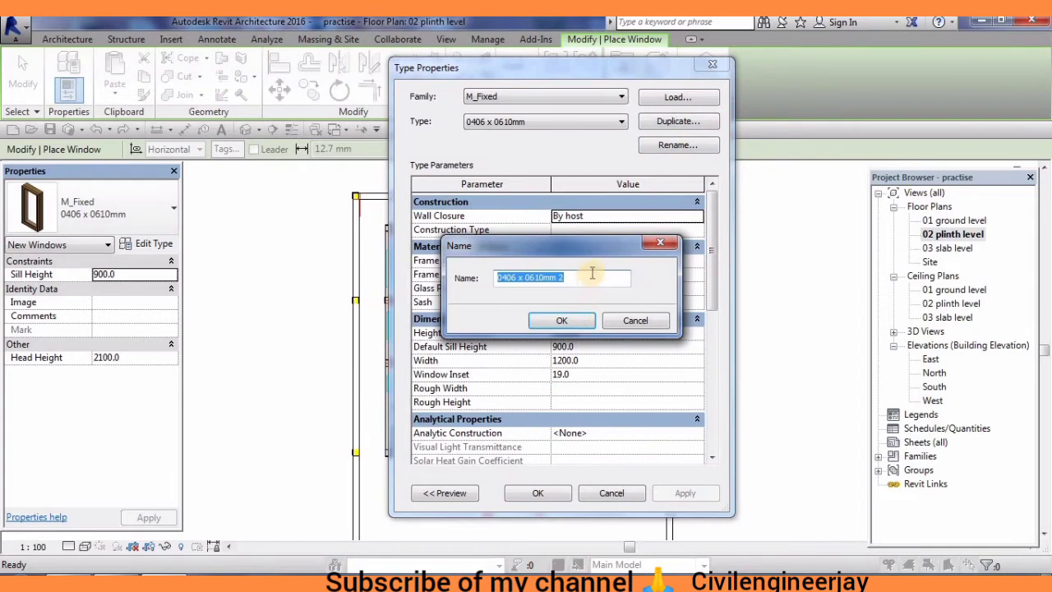
key(BackSpace)
text(W1)
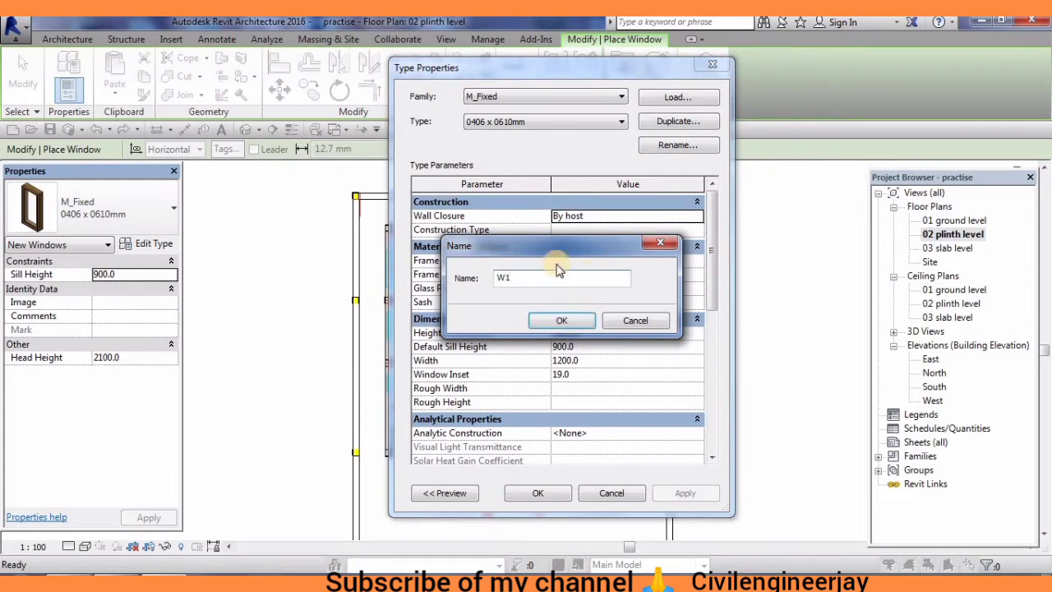
click(583, 321)
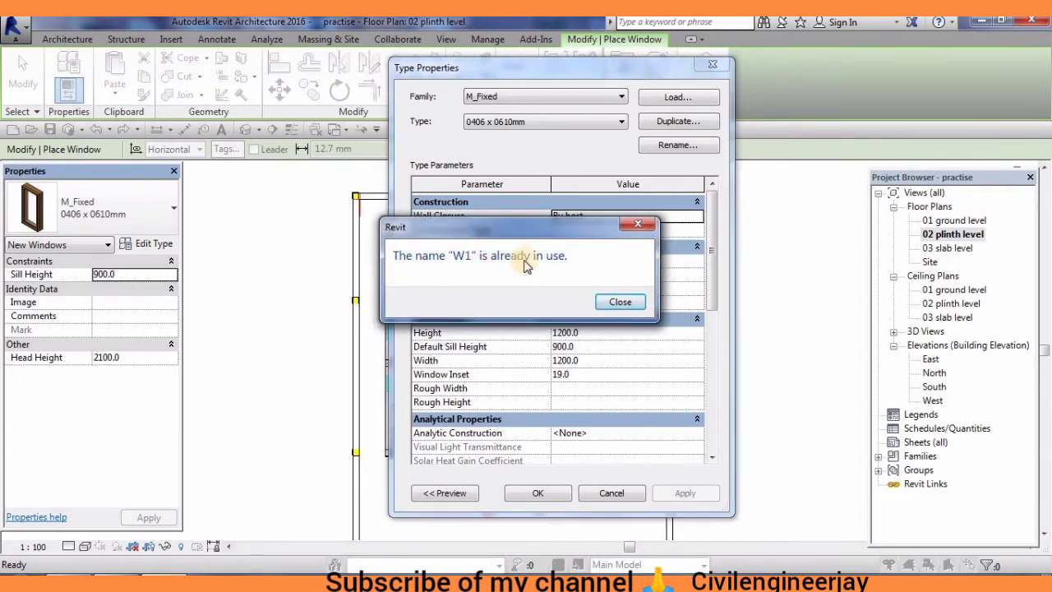
click(646, 226)
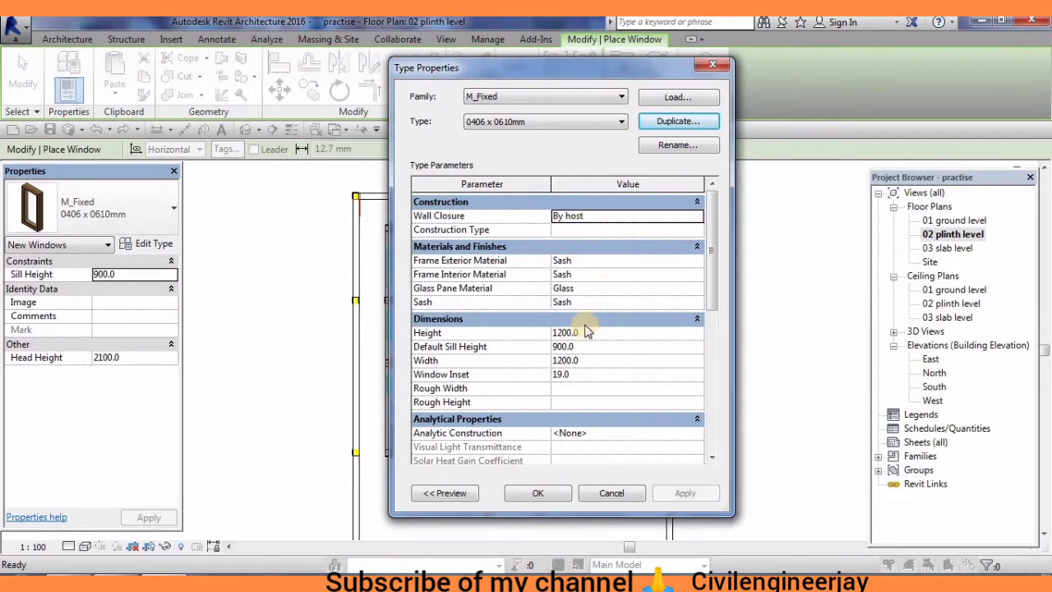
click(676, 123)
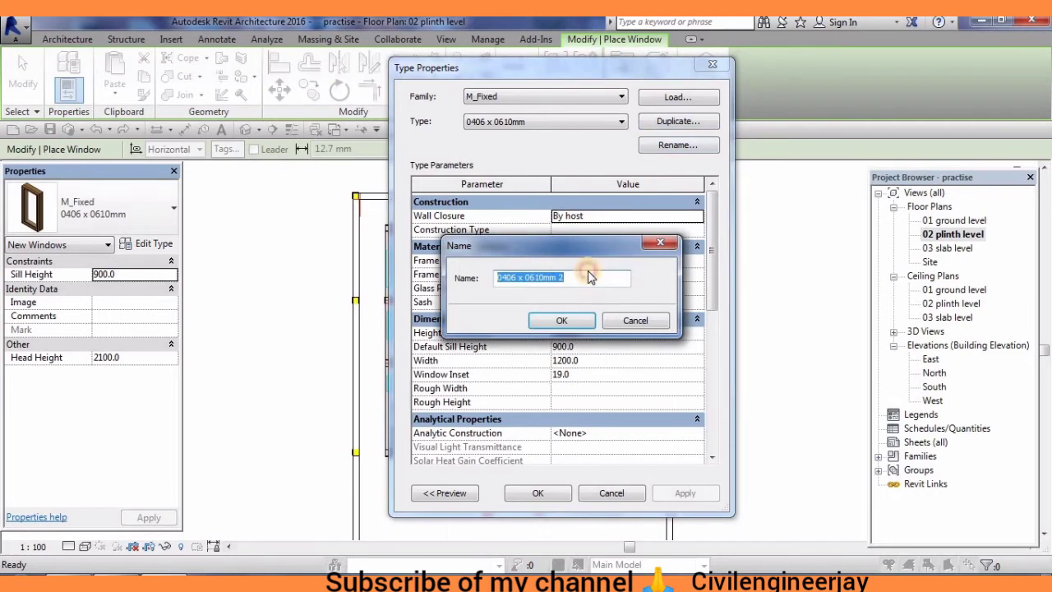
key(BackSpace)
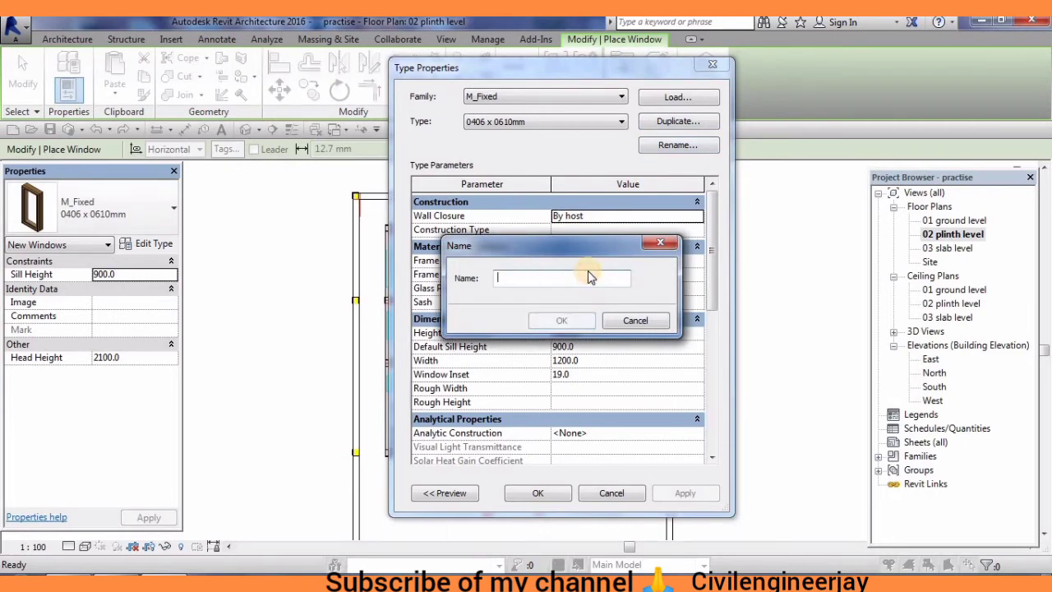
text(W1.............)
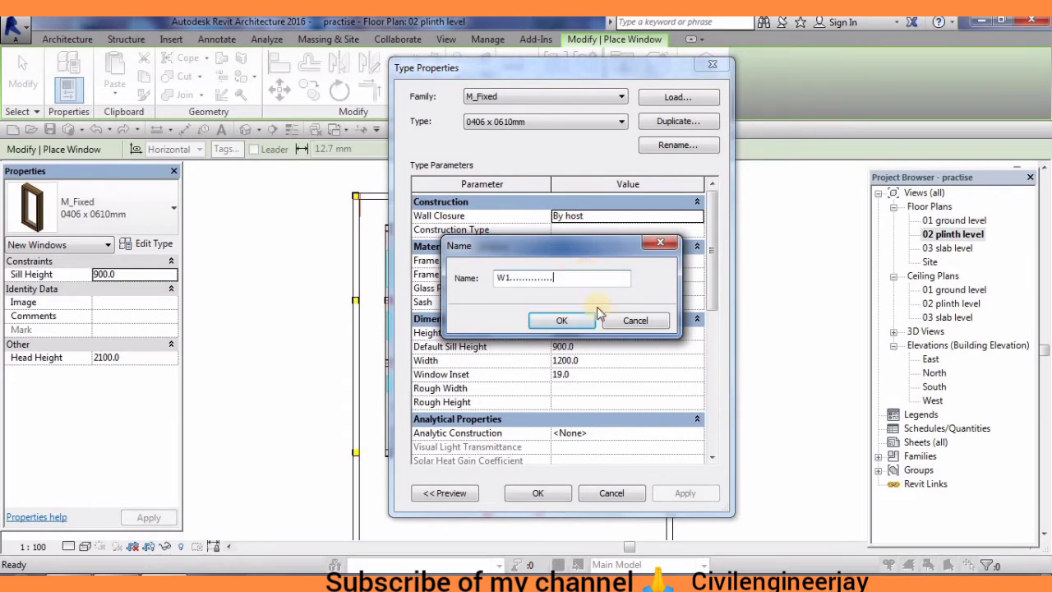
click(561, 320)
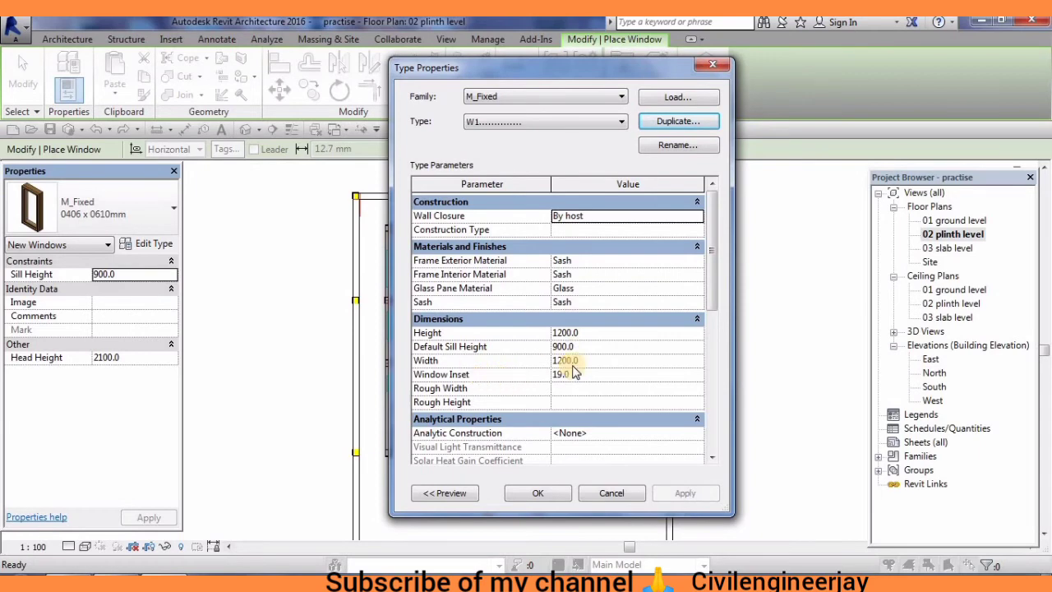
click(544, 493)
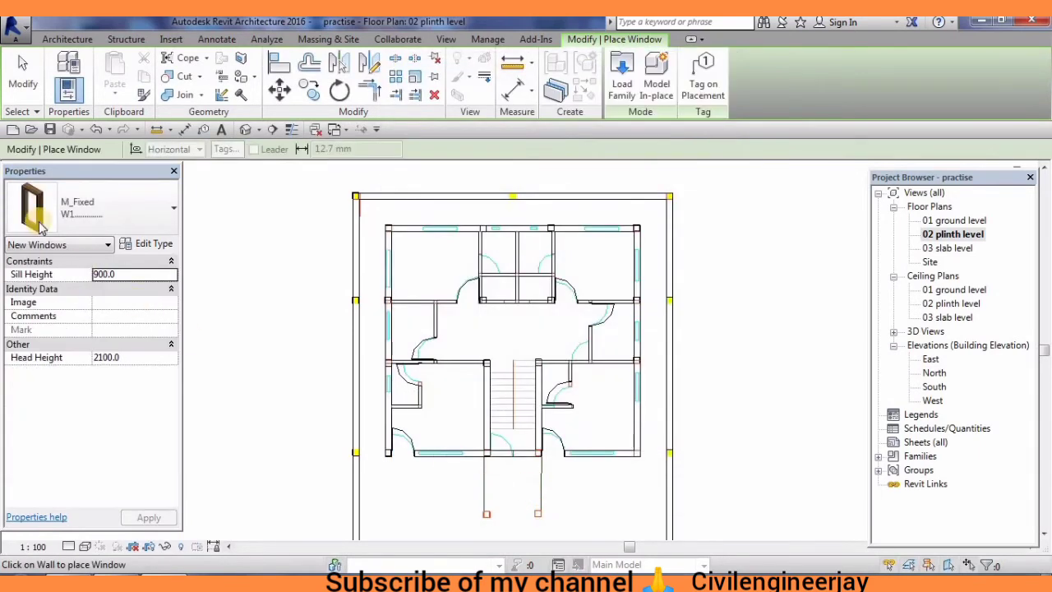
Choose W1 and place it in the right exterior wall
click(170, 210)
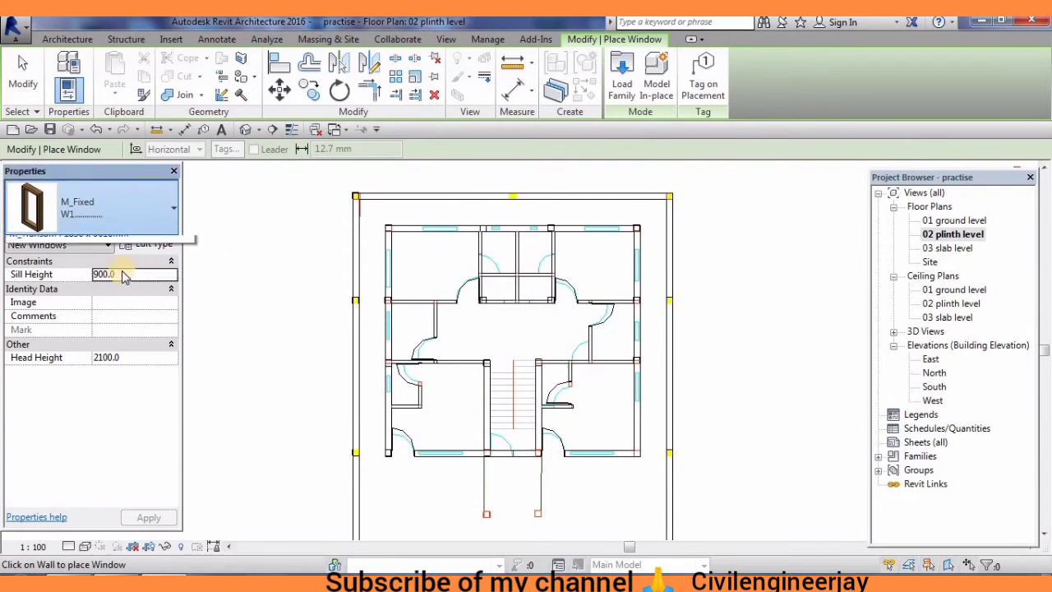
click(89, 276)
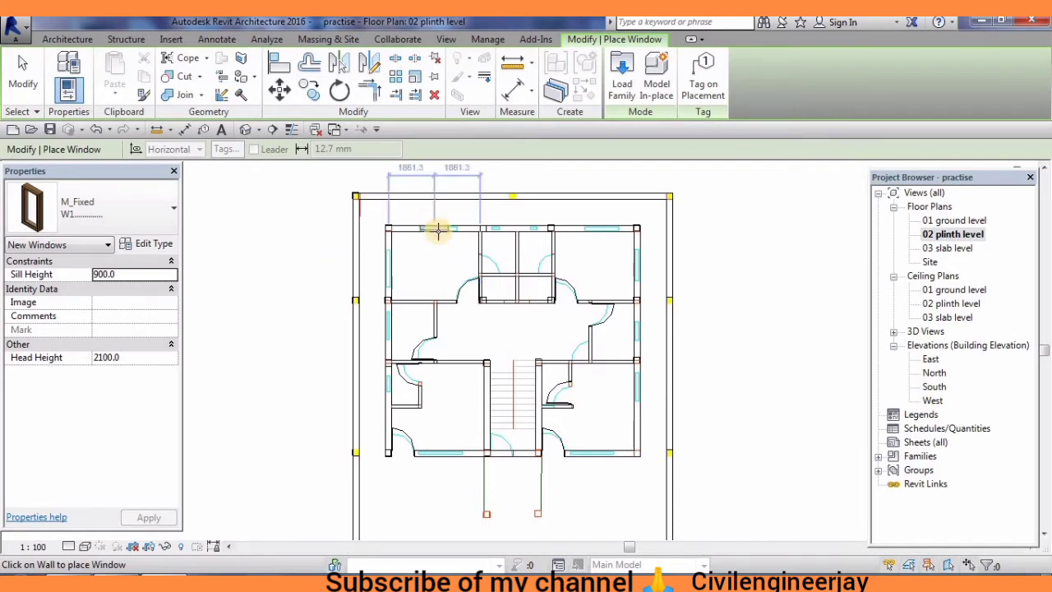
right_click(413, 229)
click(478, 242)
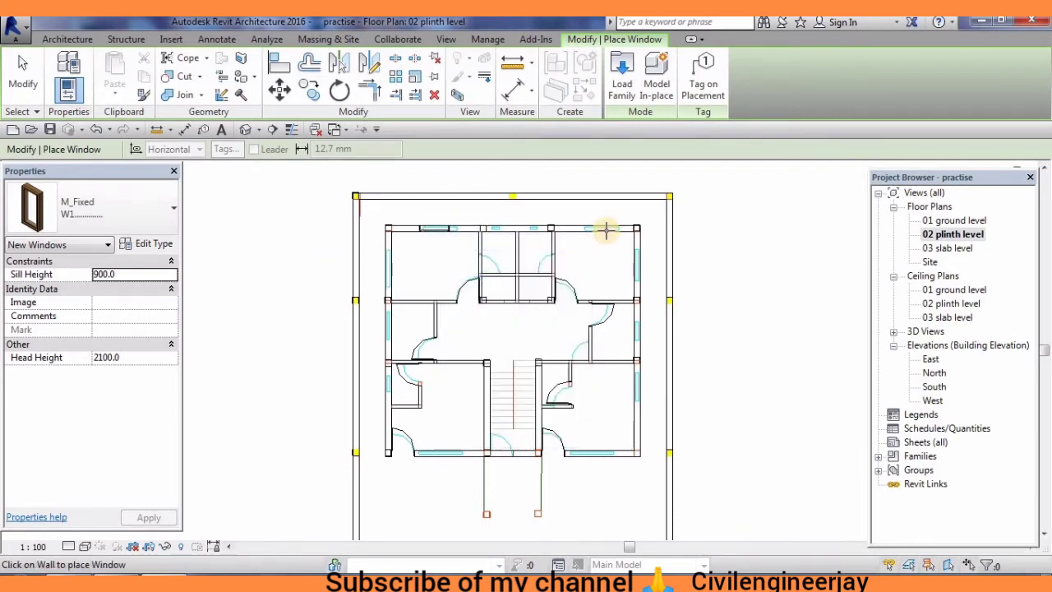
right_click(608, 232)
click(649, 244)
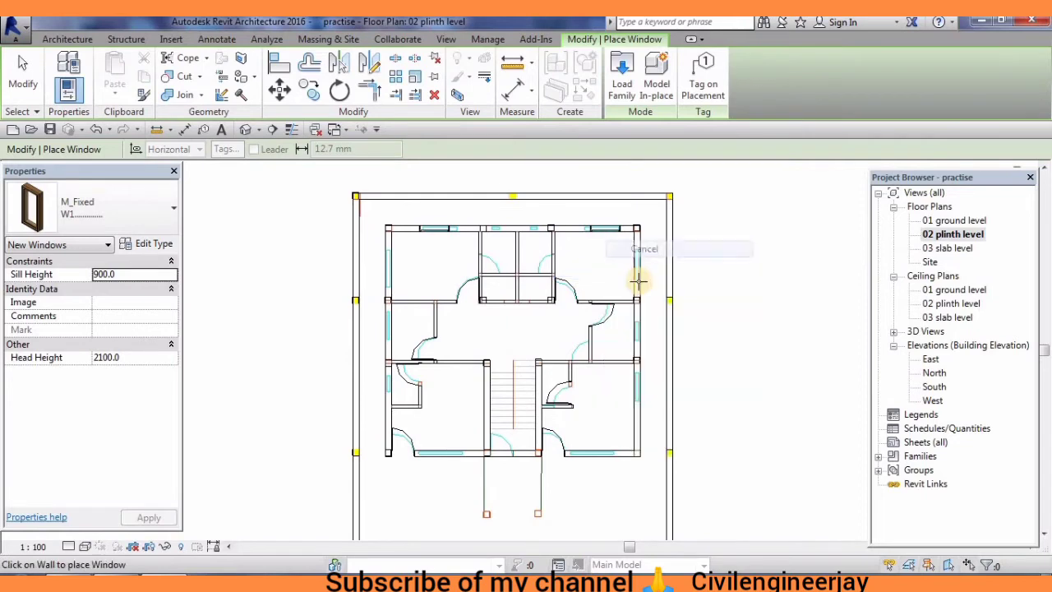
click(635, 265)
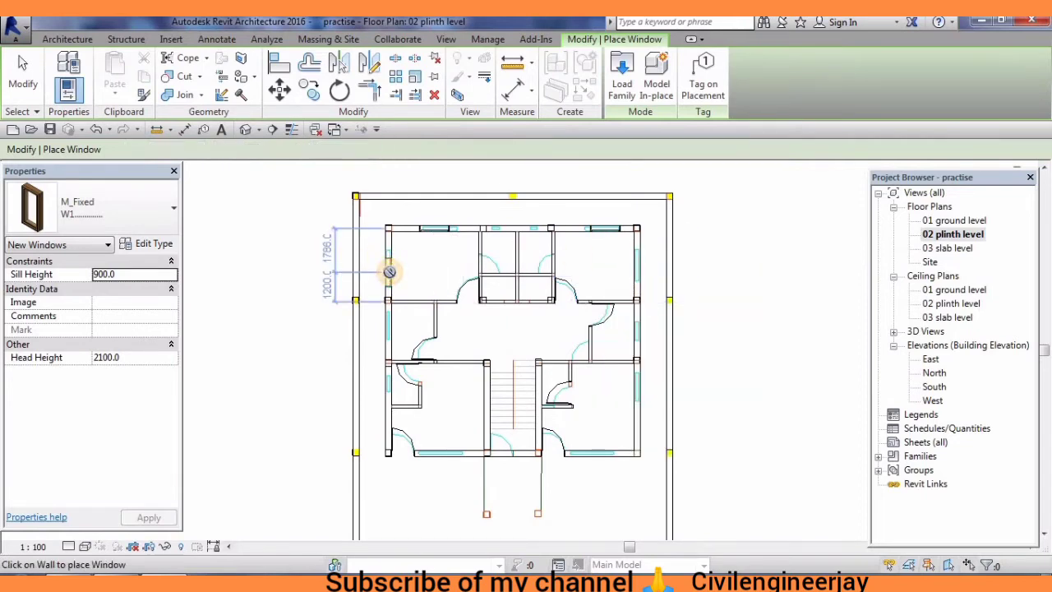
Cancel the pending window preview and exit window placement
right_click(399, 276)
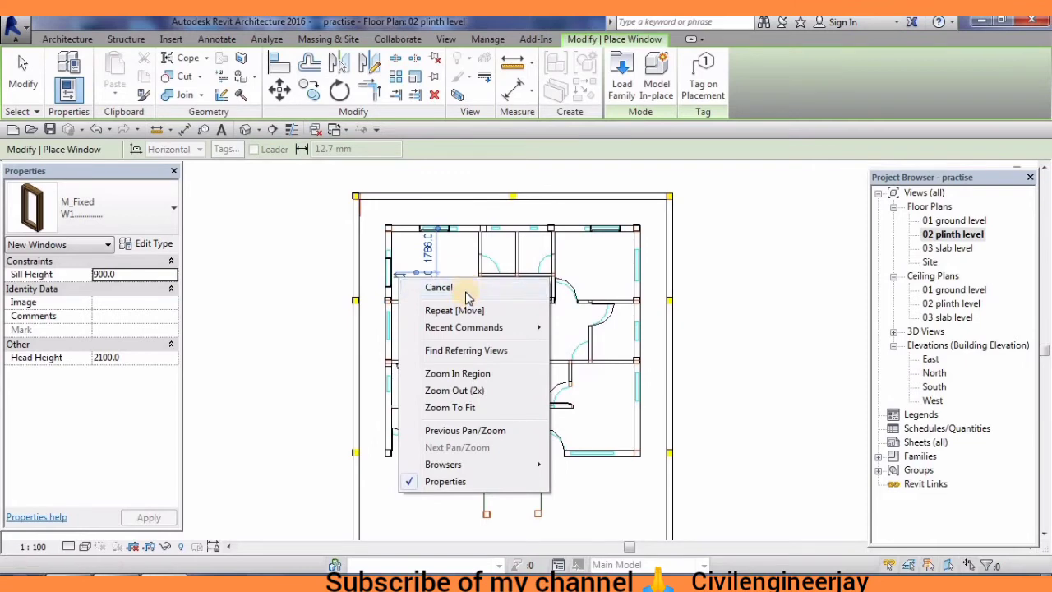
click(439, 288)
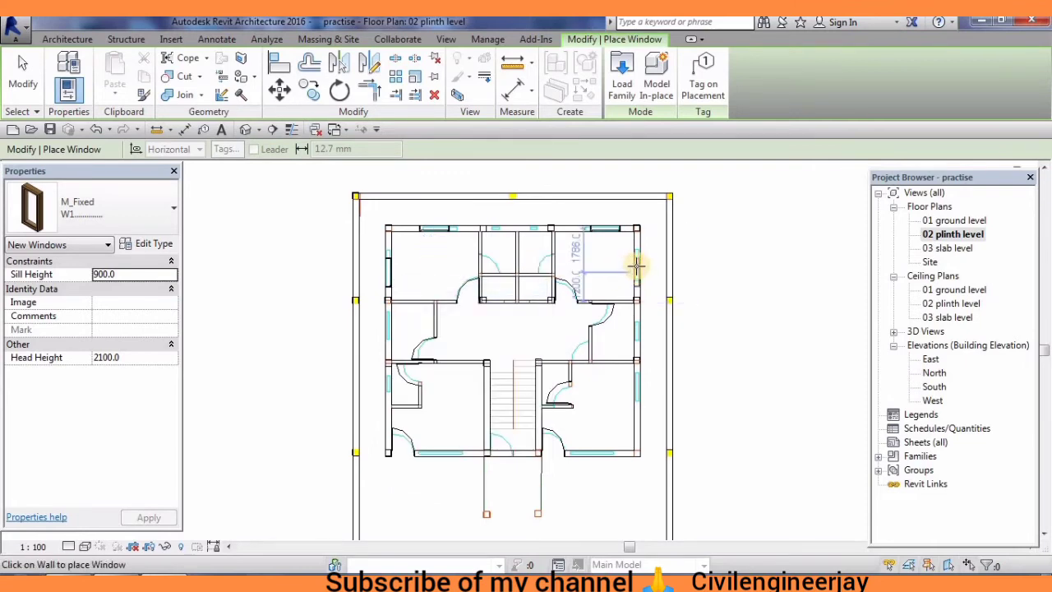
right_click(637, 267)
click(602, 274)
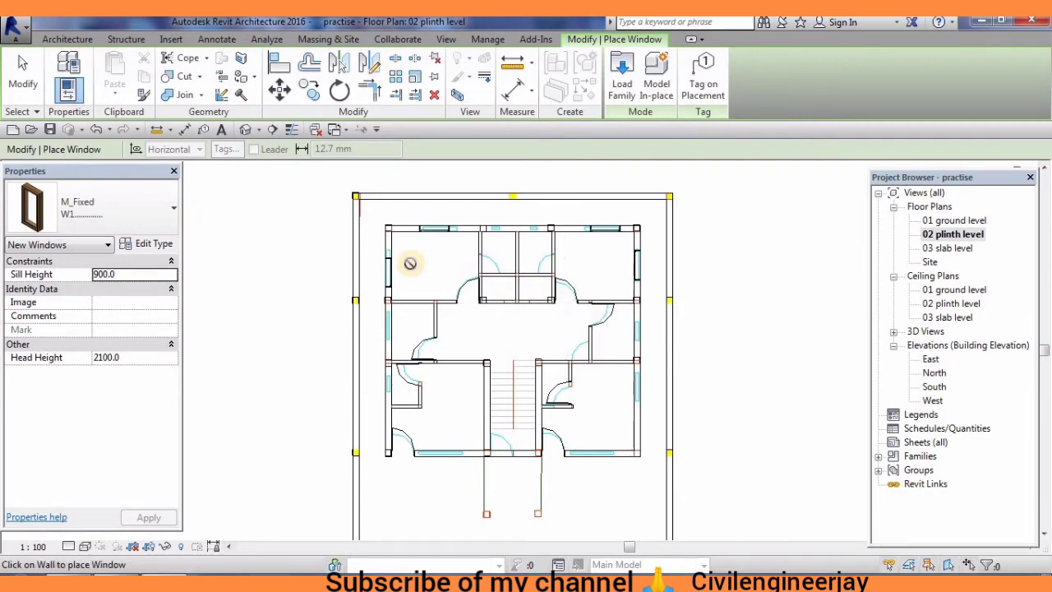
right_click(329, 260)
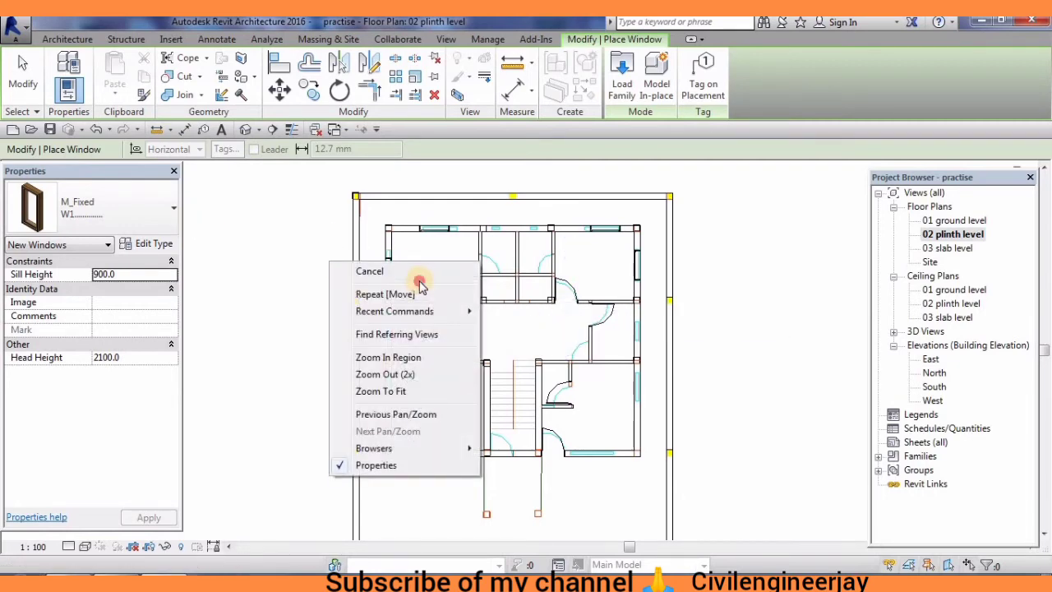
click(413, 272)
right_click(244, 268)
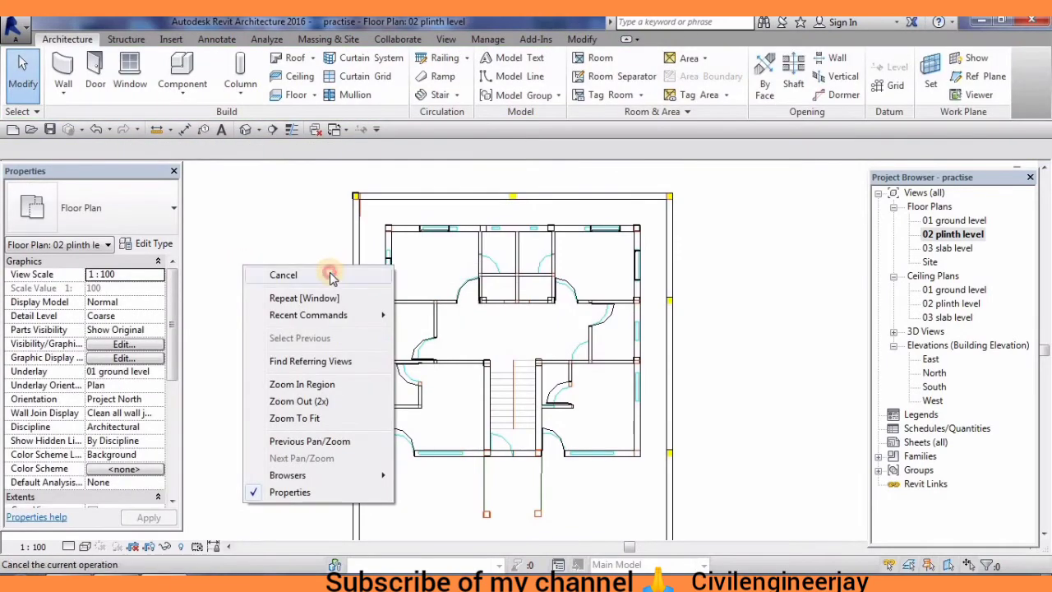
click(330, 272)
Inspect the newly placed windows by orbiting and zooming the default 3D view
click(245, 132)
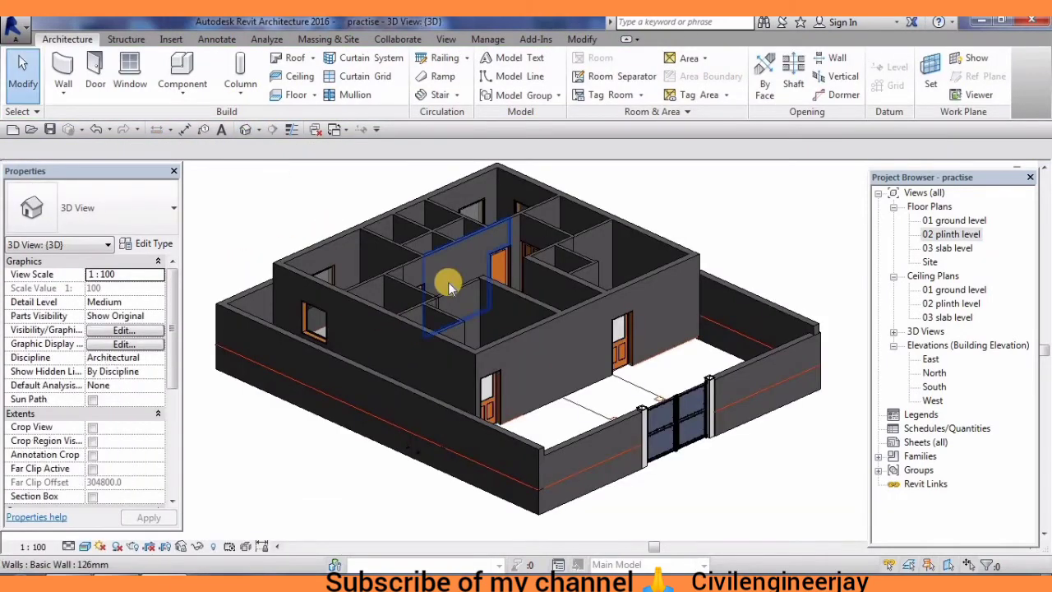
mouse_move(448, 282)
shift+middle_down()
mouse_move(552, 351)
mouse_move(460, 315)
mouse_move(510, 333)
mouse_move(408, 455)
mouse_move(410, 277)
mouse_move(428, 228)
mouse_move(417, 371)
mouse_move(435, 349)
shift+middle_up()
scroll(435, 348, up, 2)
scroll(424, 341, up, 2)
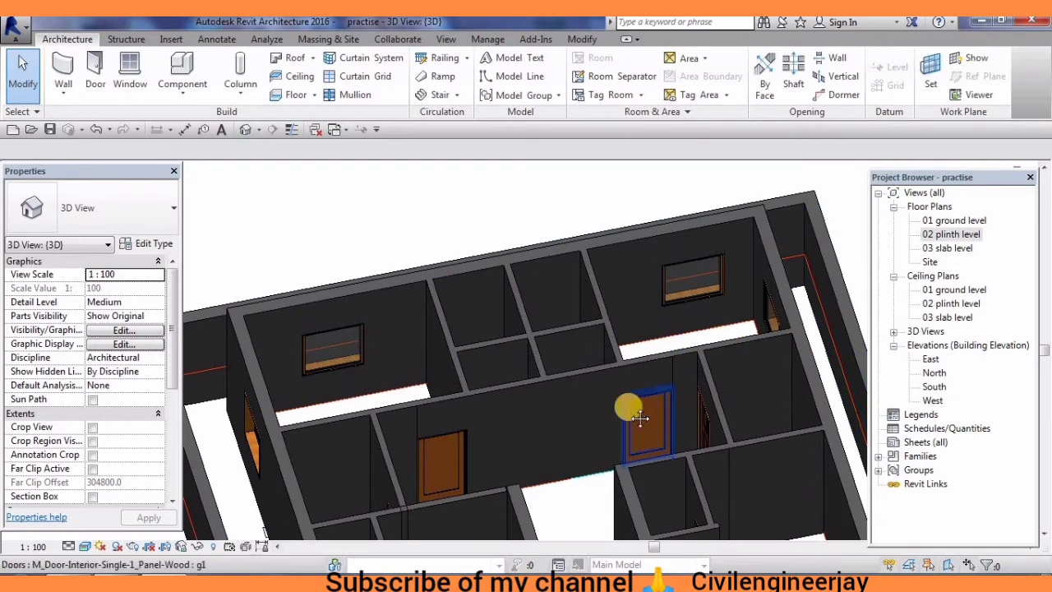
middle_drag(627, 406, 622, 240)
scroll(620, 275, down, 2)
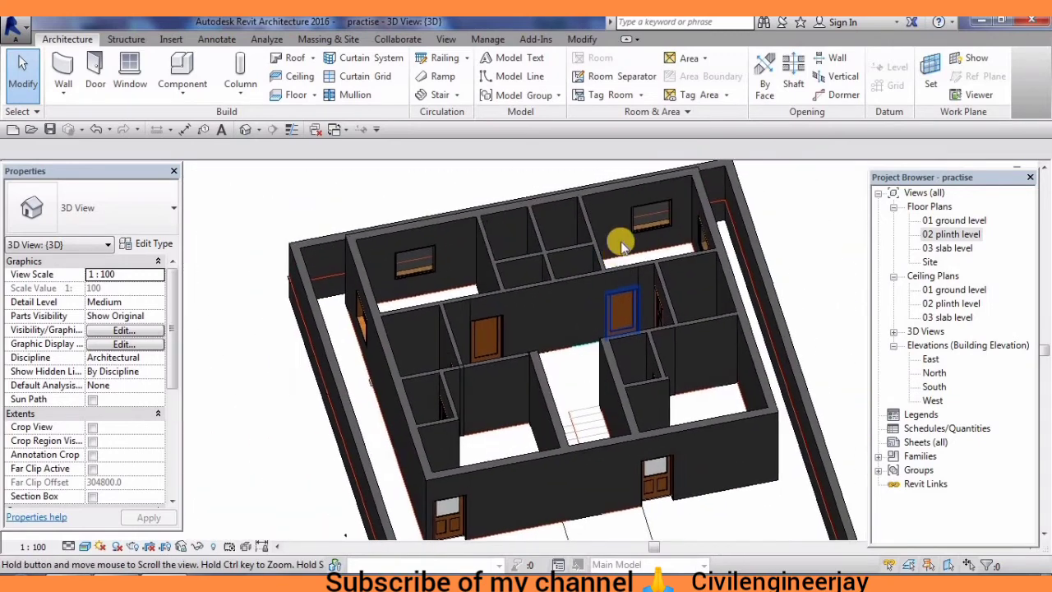
scroll(430, 282, down, 2)
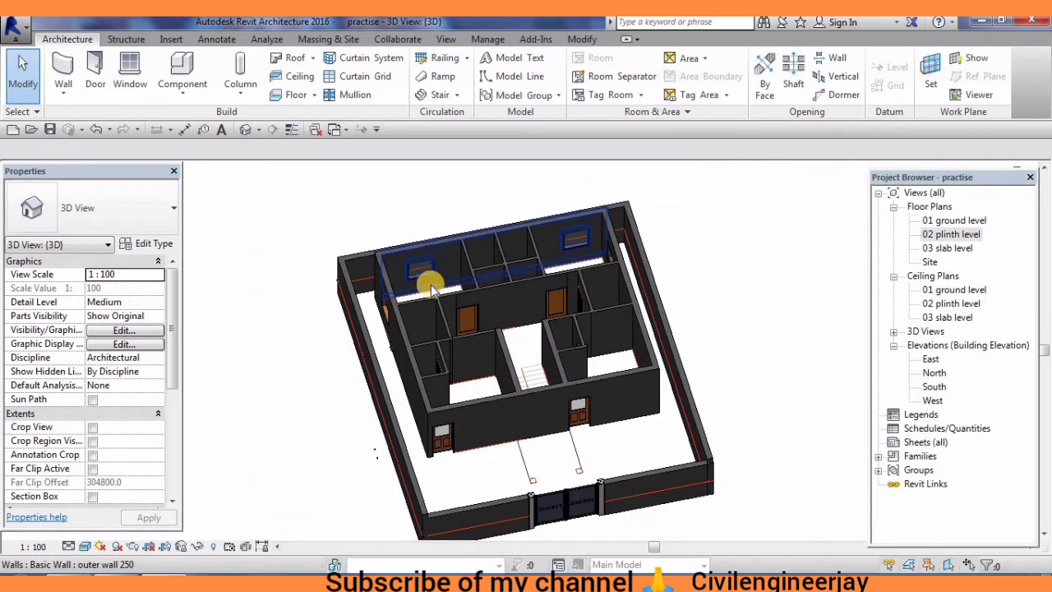
Return to the 02 plinth level plan with the Window tool active and bring up the Residential doors folder
double_click(946, 236)
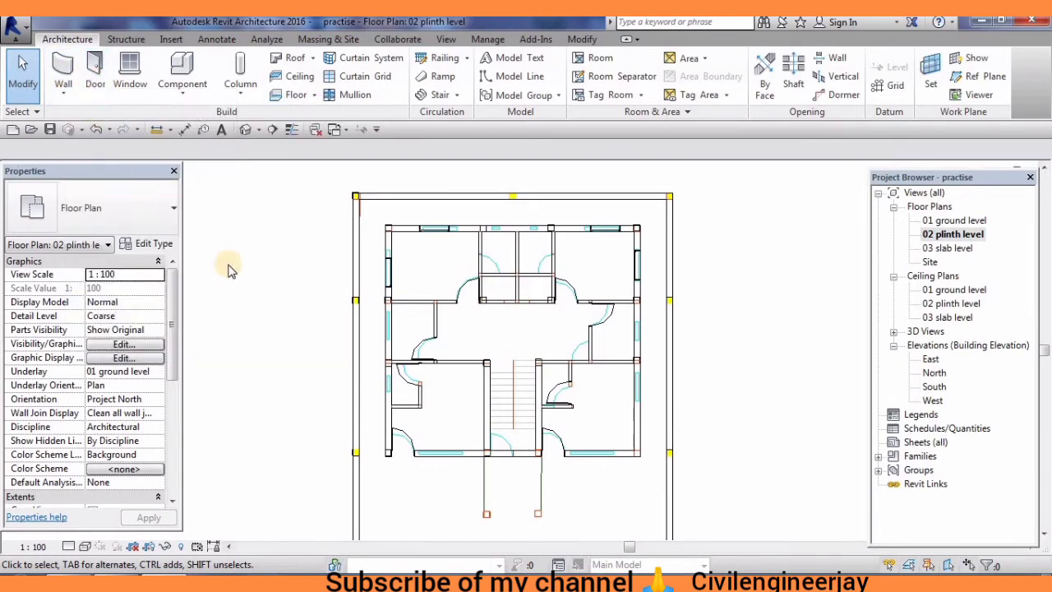
click(97, 66)
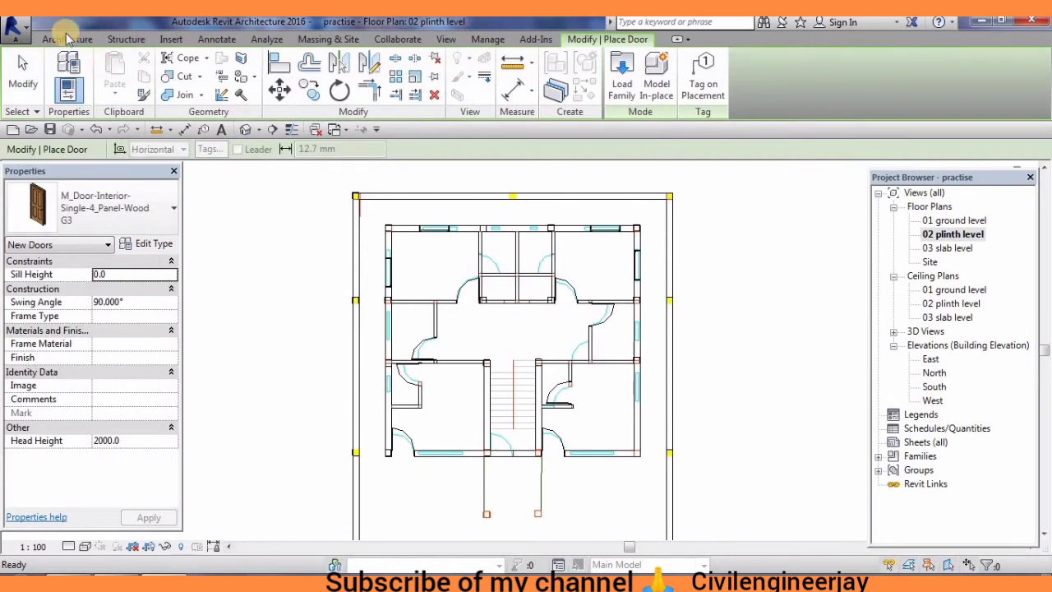
click(73, 38)
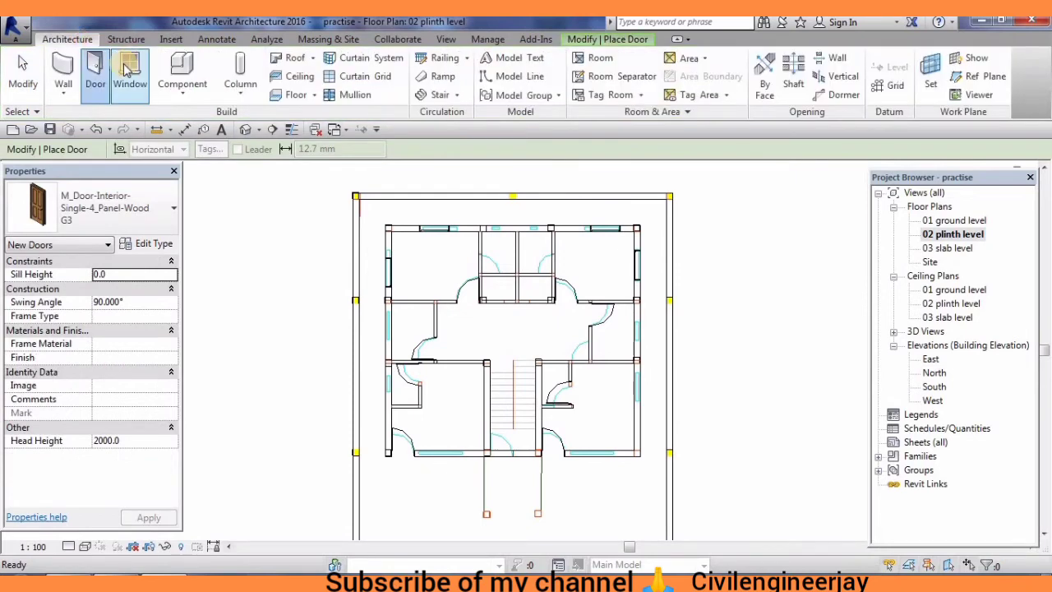
click(129, 74)
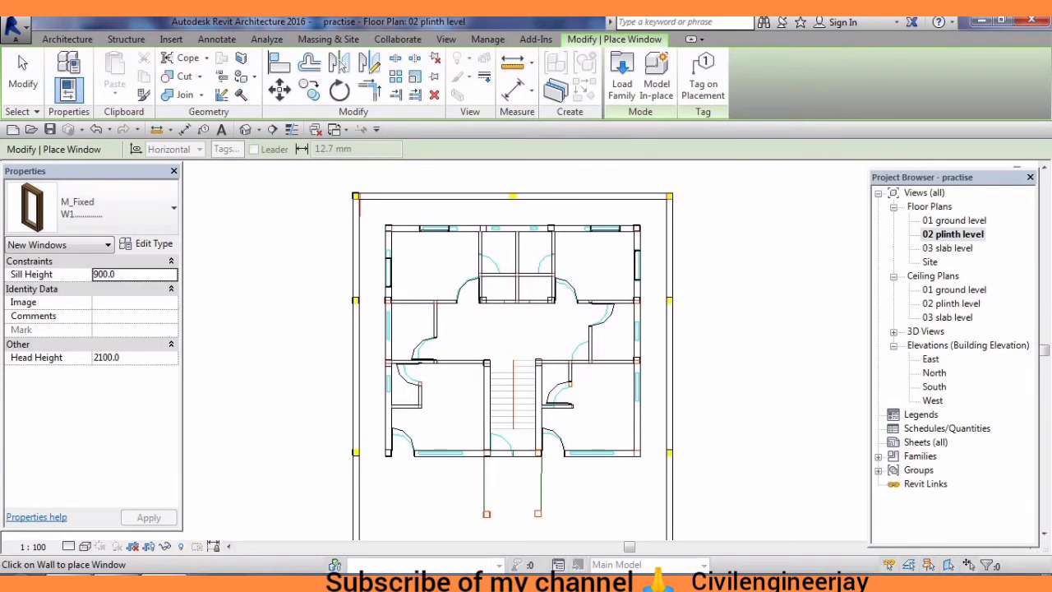
click(98, 503)
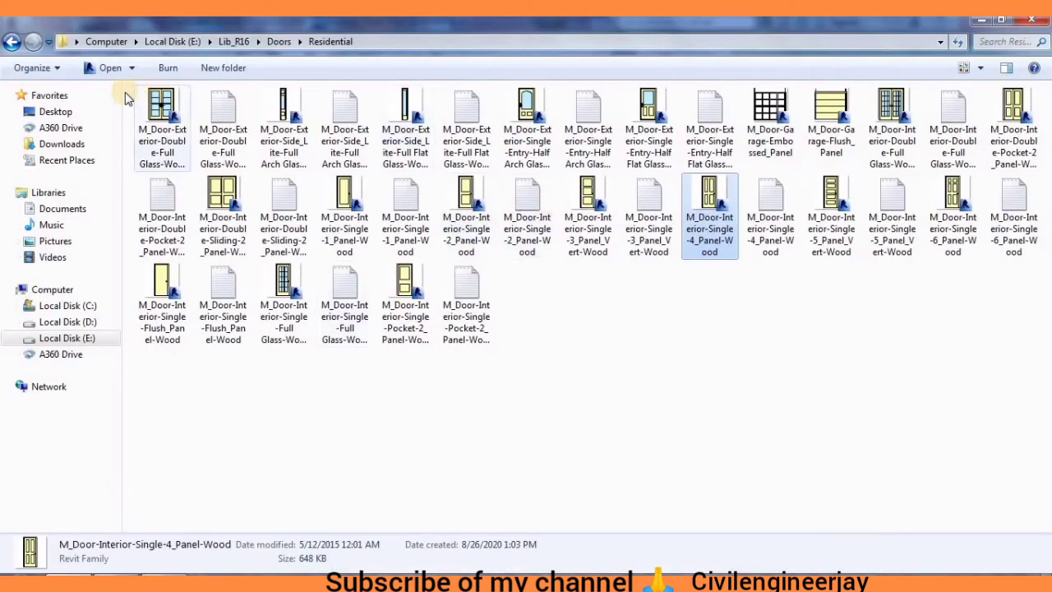
Go from Doors up to Lib_R16 > Windows and drag M_Sliding with Trim.rfa into Revit
click(12, 46)
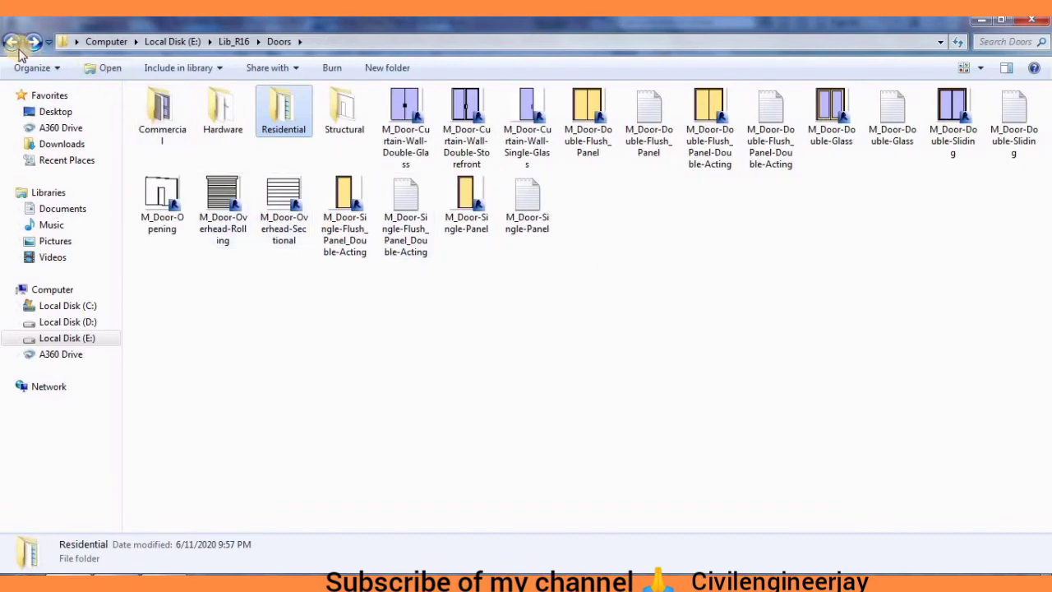
click(13, 43)
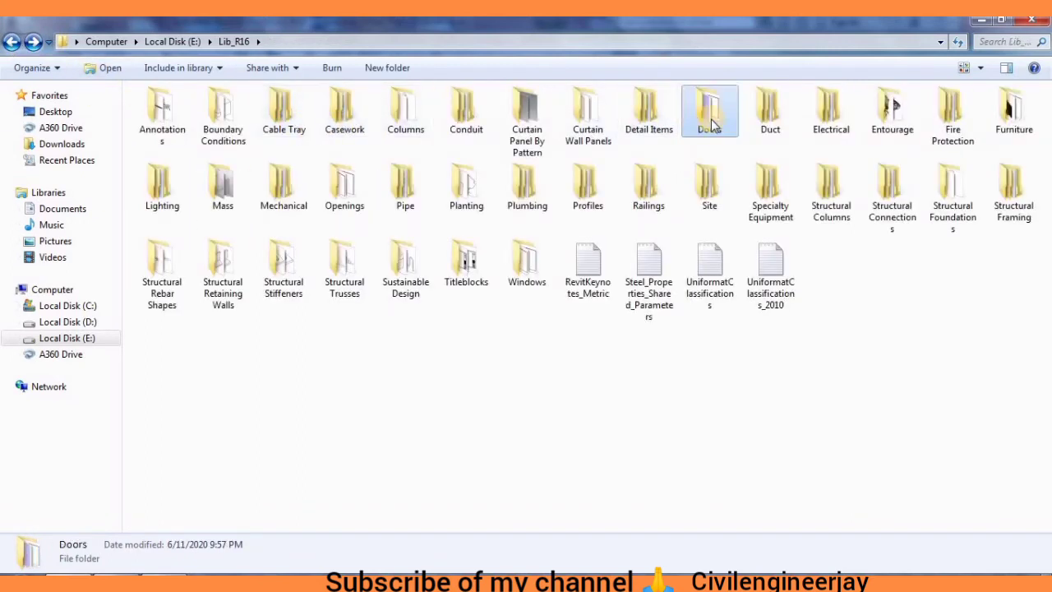
double_click(528, 280)
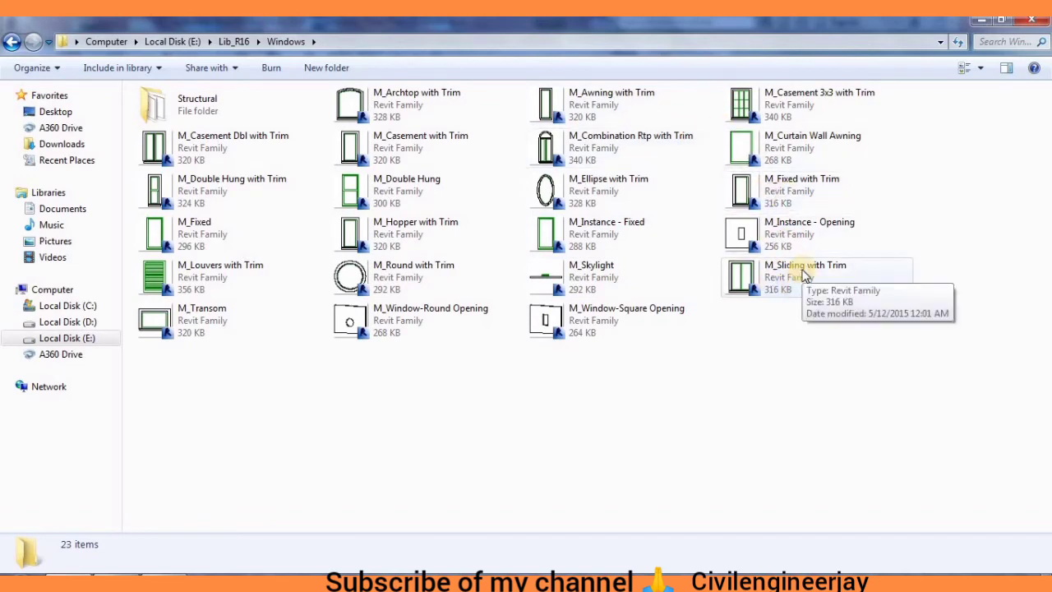
drag(805, 276, 164, 460)
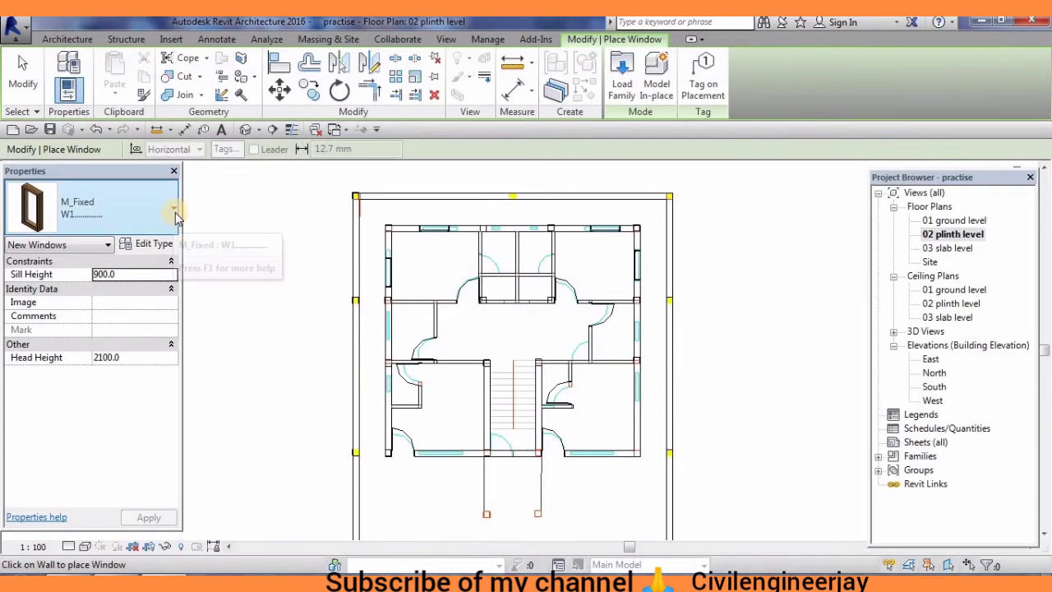
Pick M_Sliding with Trim : 0915 x 0610mm from the Properties type list
click(175, 216)
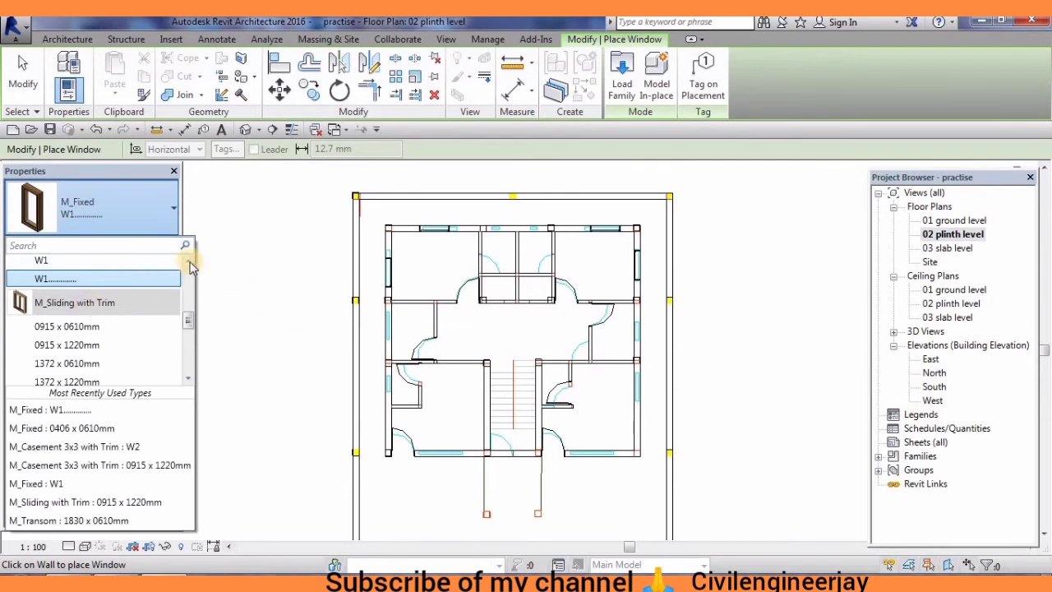
click(189, 378)
click(189, 378)
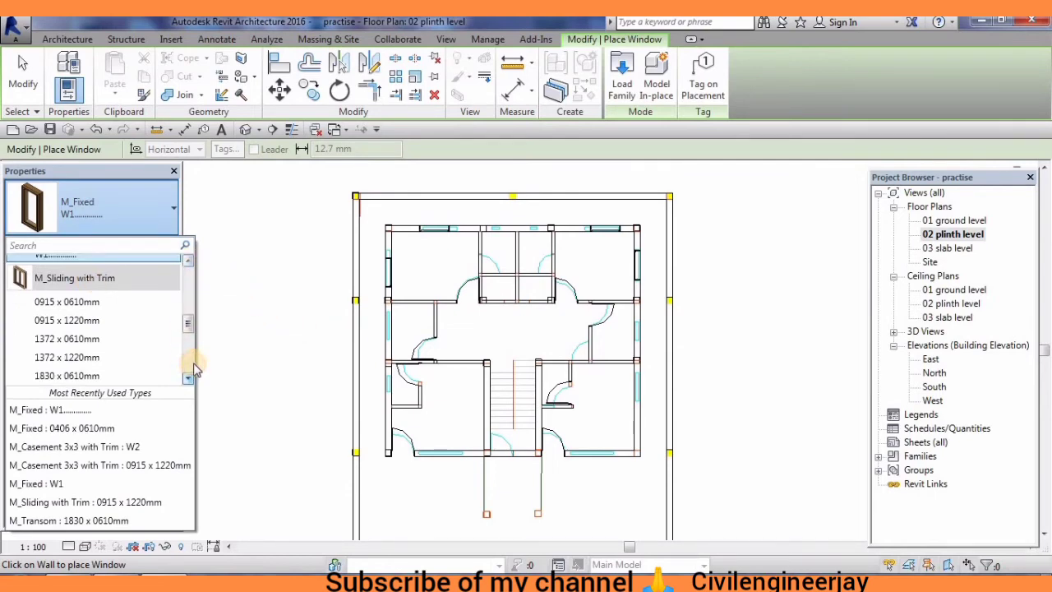
click(189, 378)
click(189, 378)
click(189, 378)
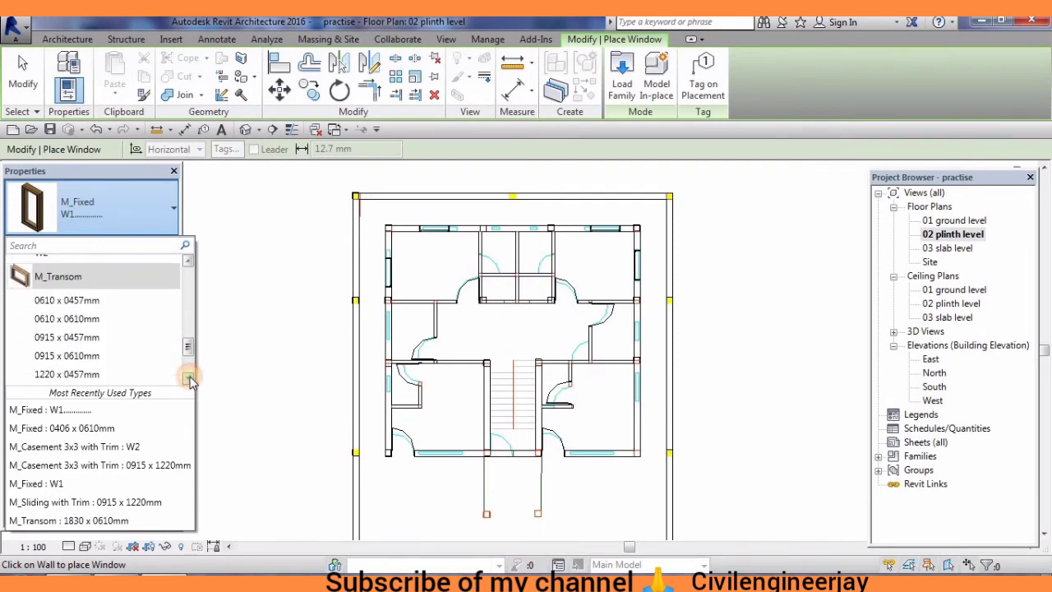
click(189, 378)
click(188, 262)
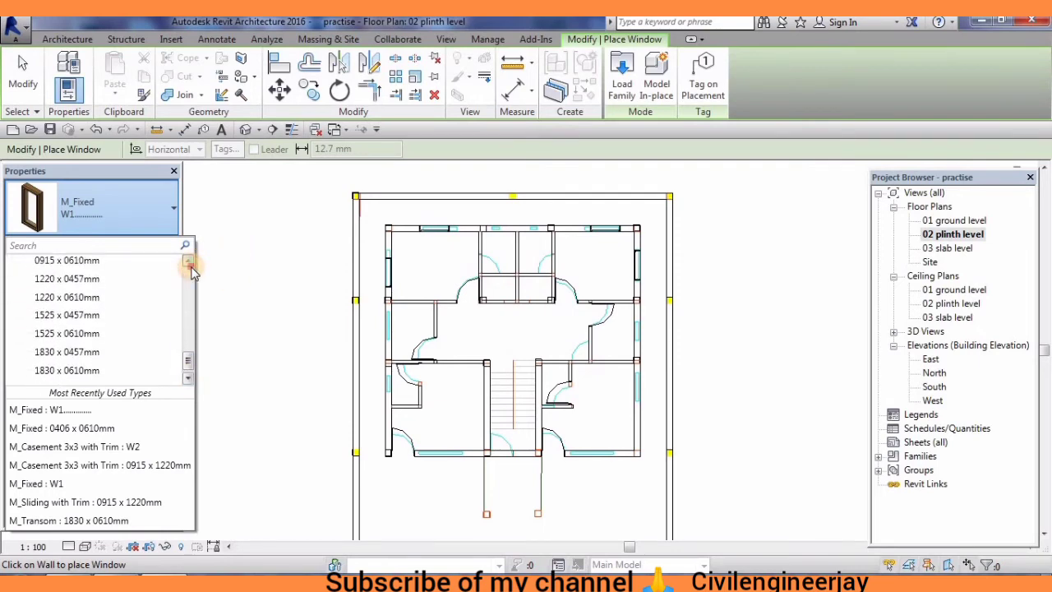
click(188, 262)
click(188, 262)
click(189, 262)
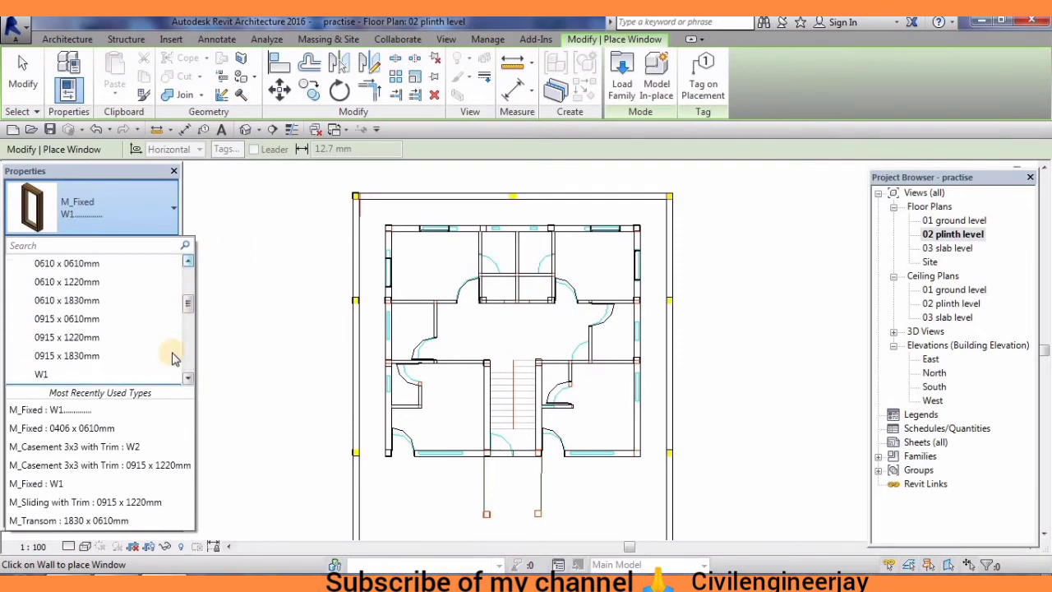
click(189, 378)
click(189, 378)
click(189, 378)
click(189, 378)
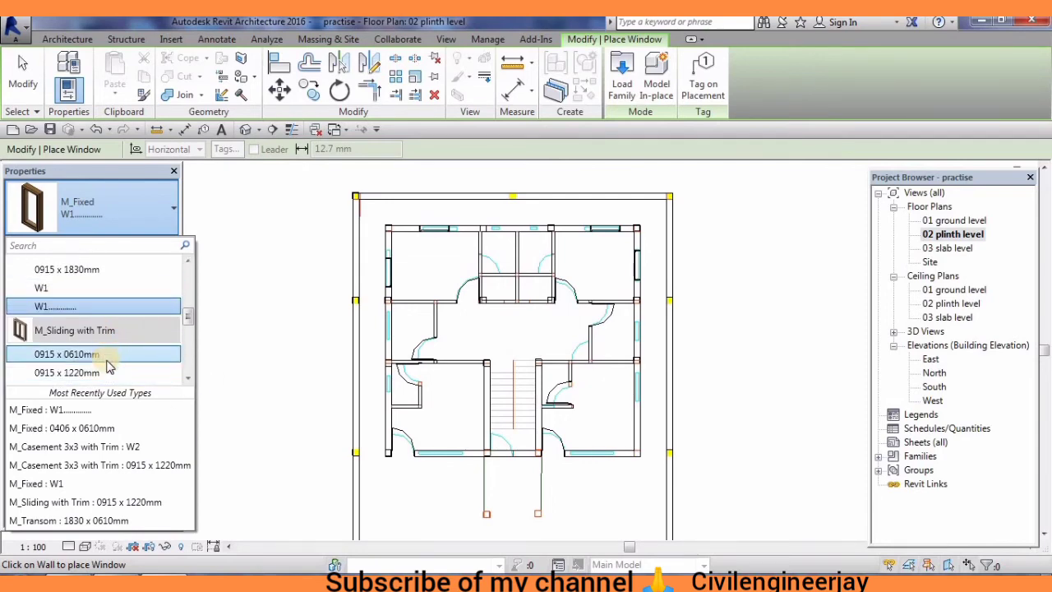
click(112, 362)
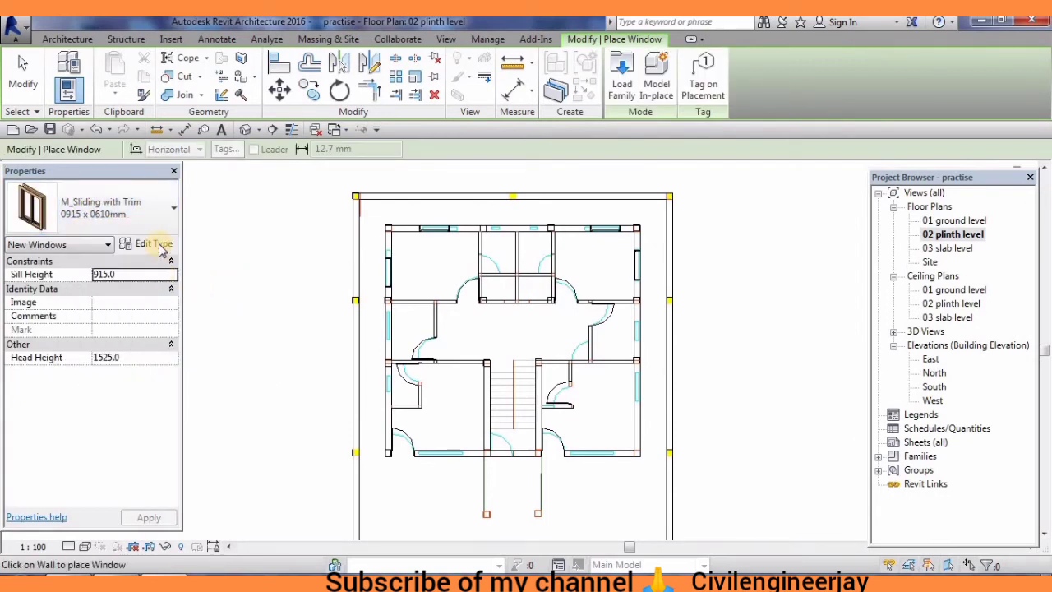
Duplicate the sliding window type as W2.... with height 1200 and default sill height 900
click(155, 245)
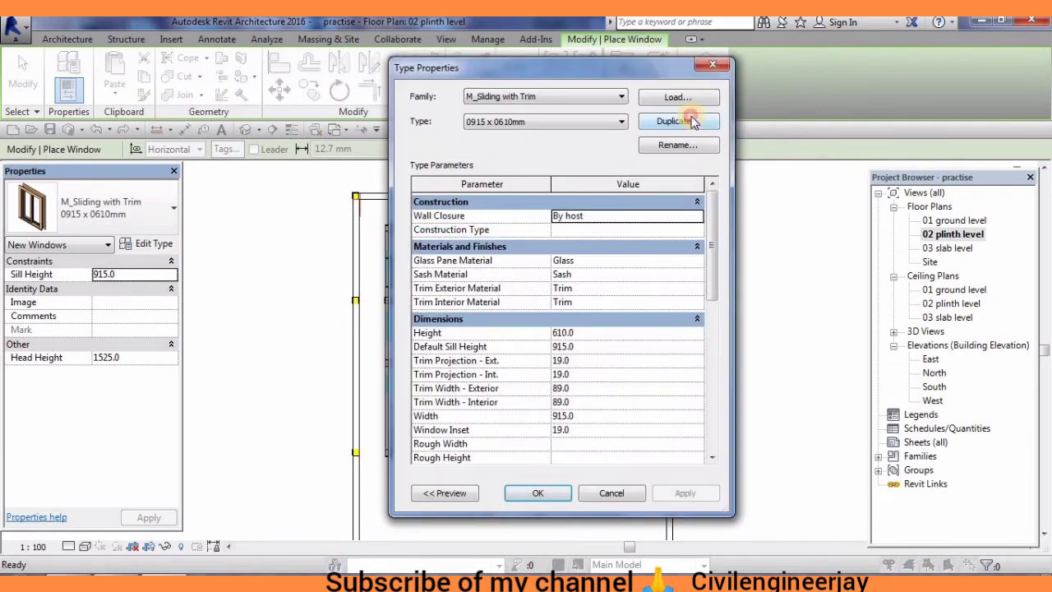
click(692, 121)
key(BackSpace)
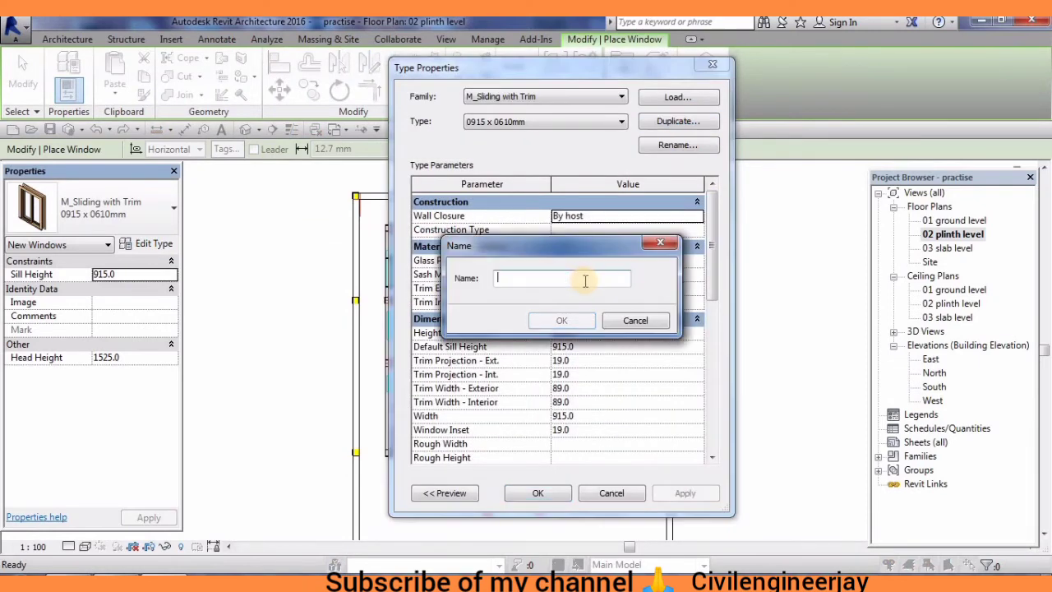
text(W2....)
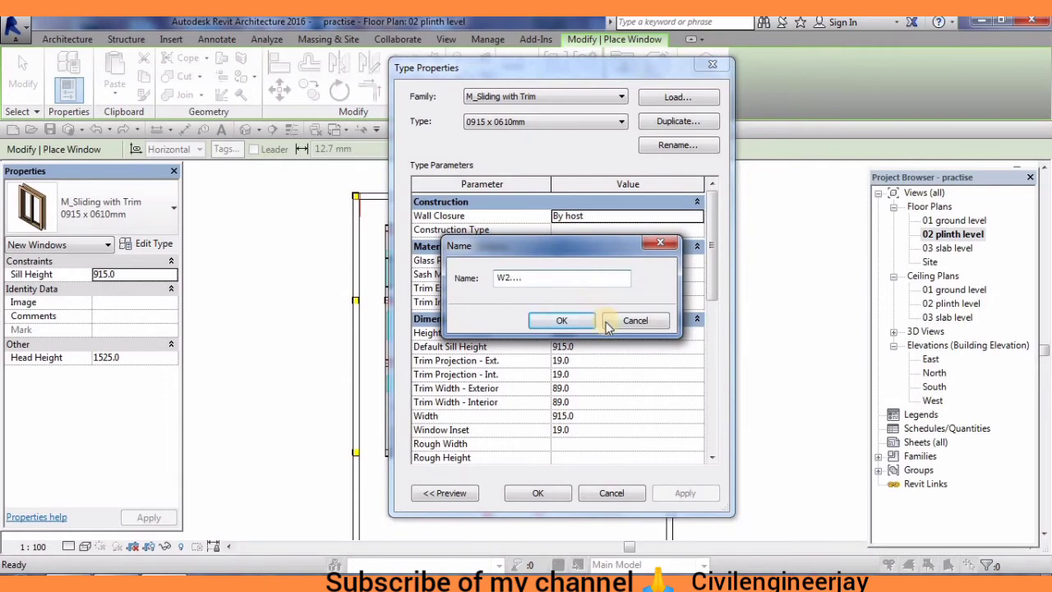
click(565, 320)
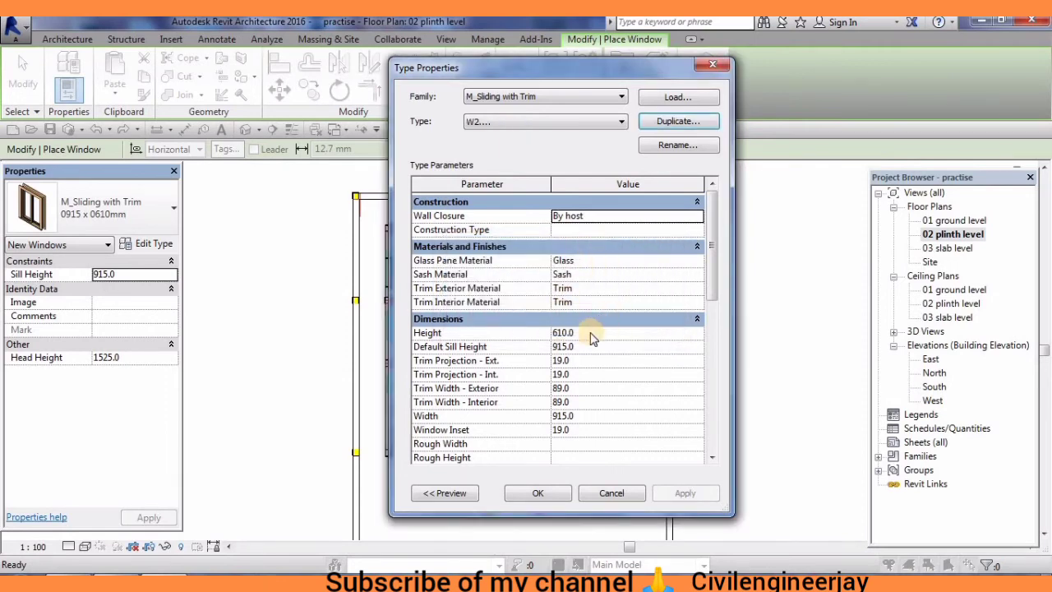
click(587, 333)
text(900)
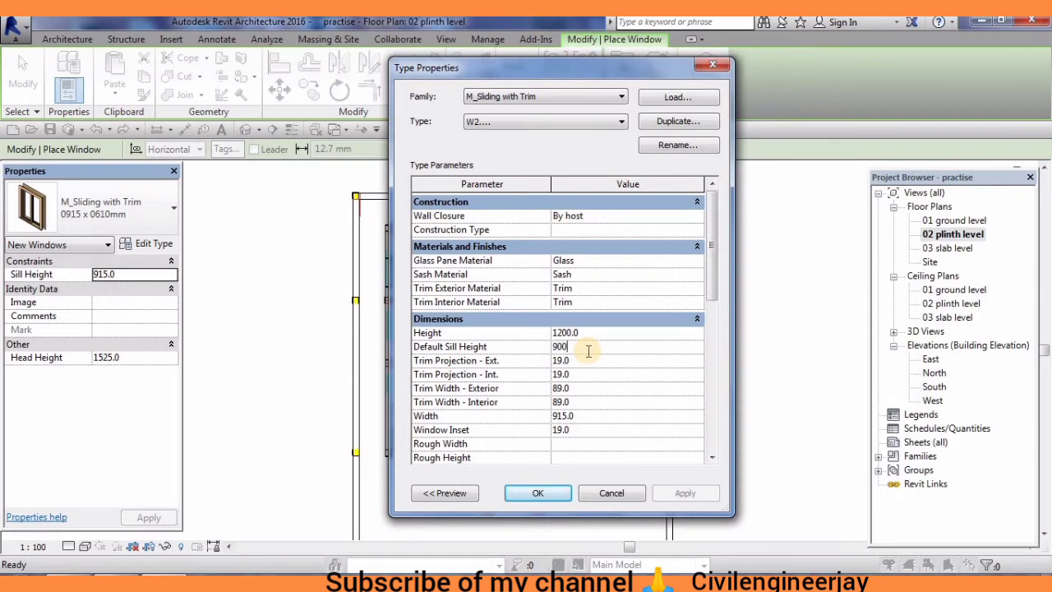
click(590, 415)
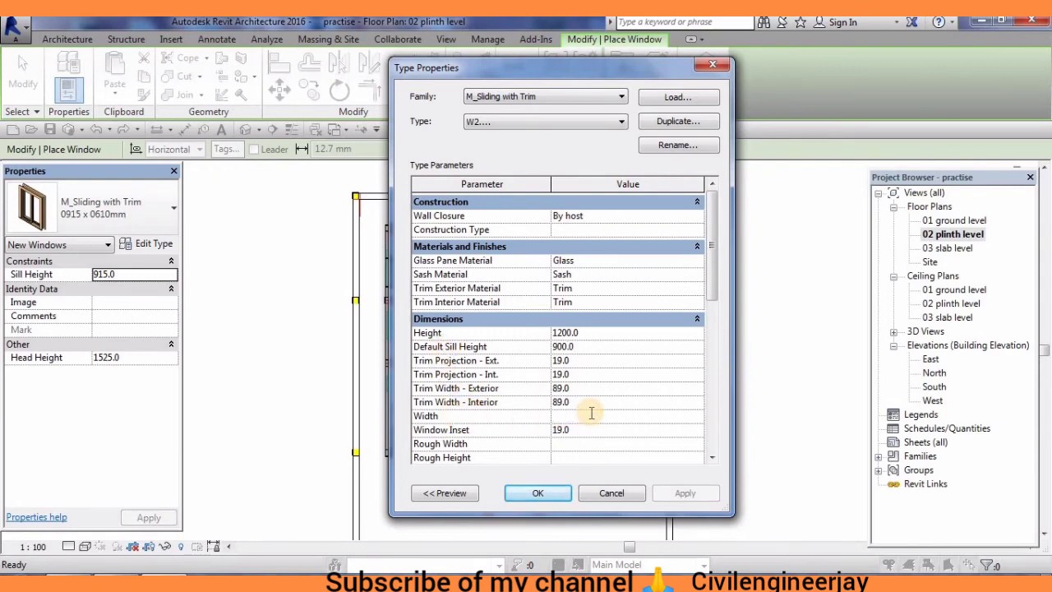
click(551, 496)
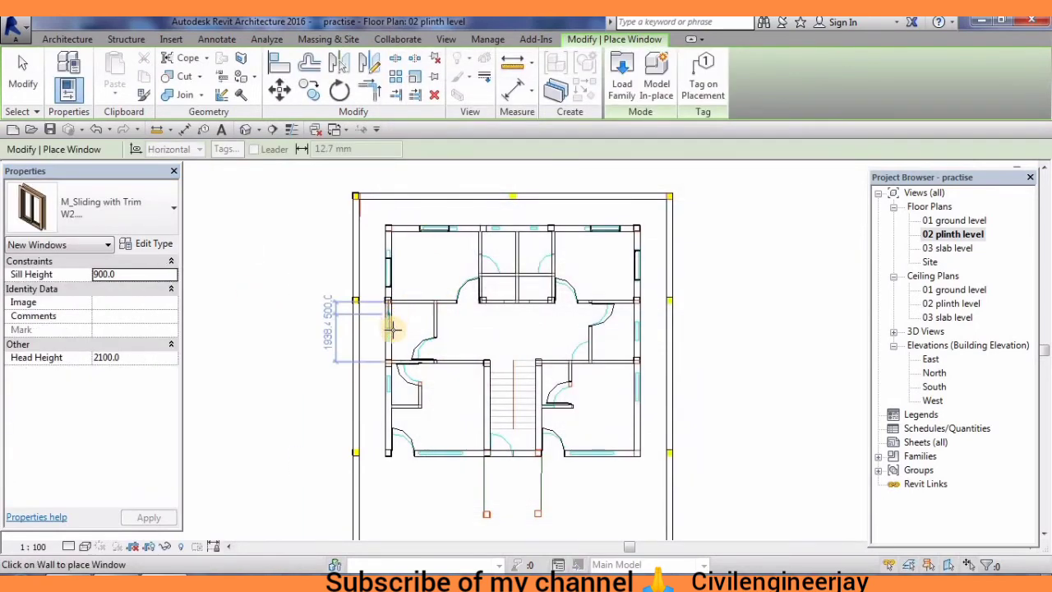
Cancel the stray window placement attempts over the plan and the right wall
right_click(635, 387)
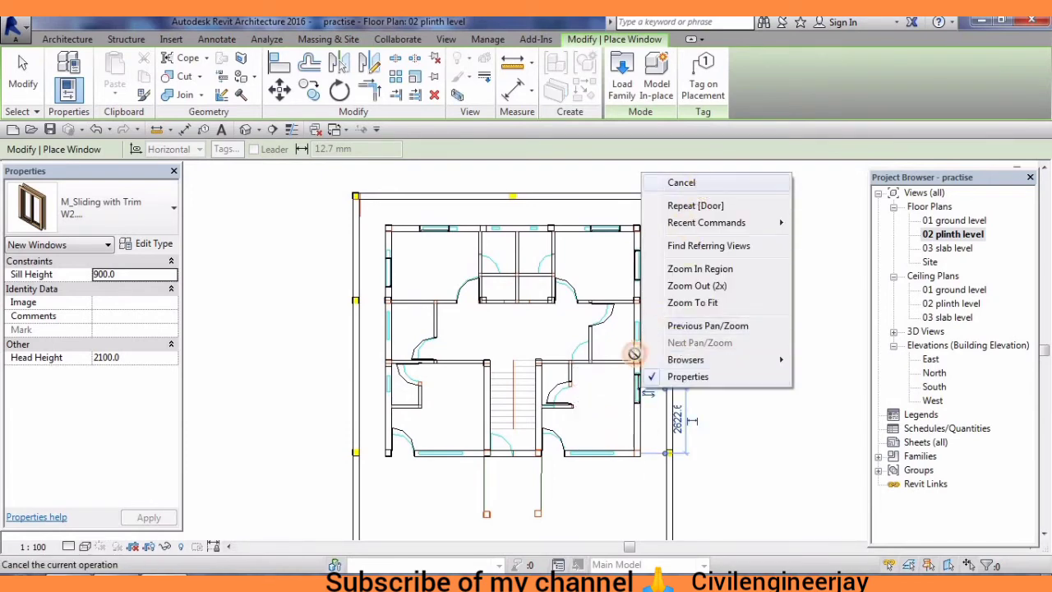
key(Escape)
right_click(600, 224)
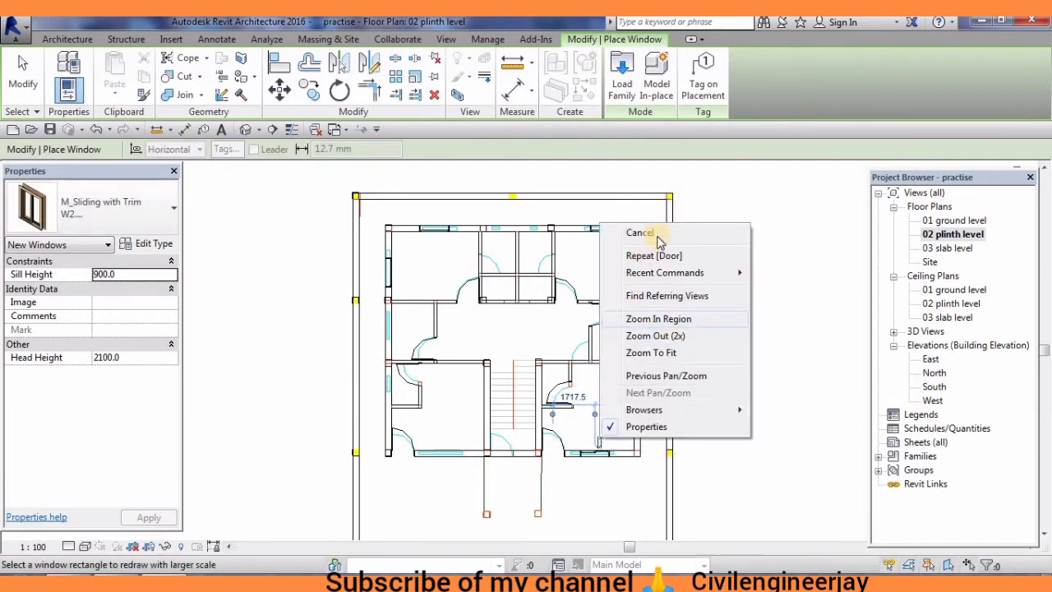
click(640, 232)
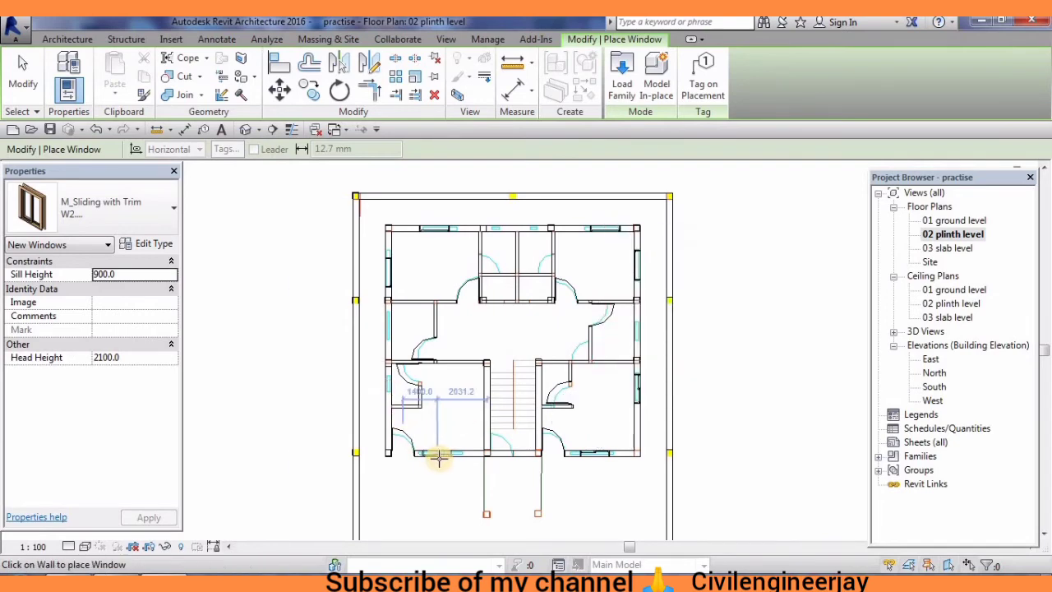
right_click(436, 242)
click(518, 252)
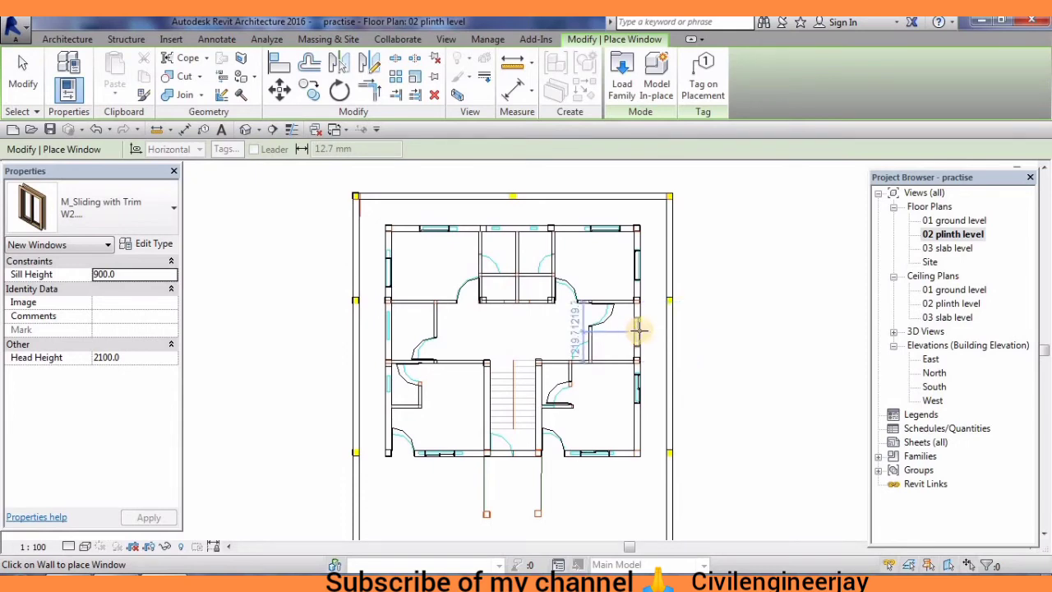
right_click(637, 332)
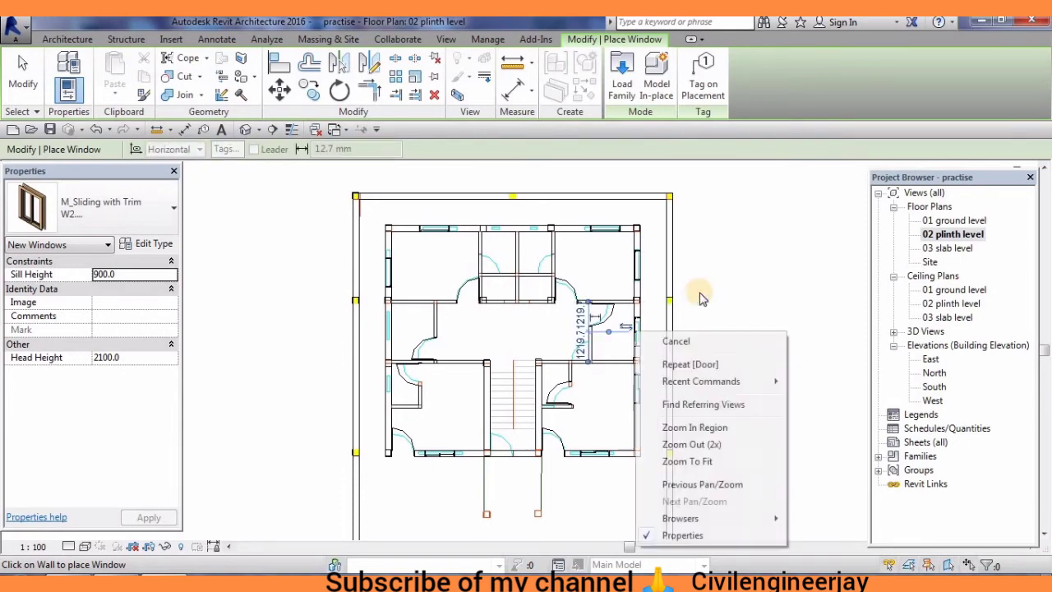
click(705, 342)
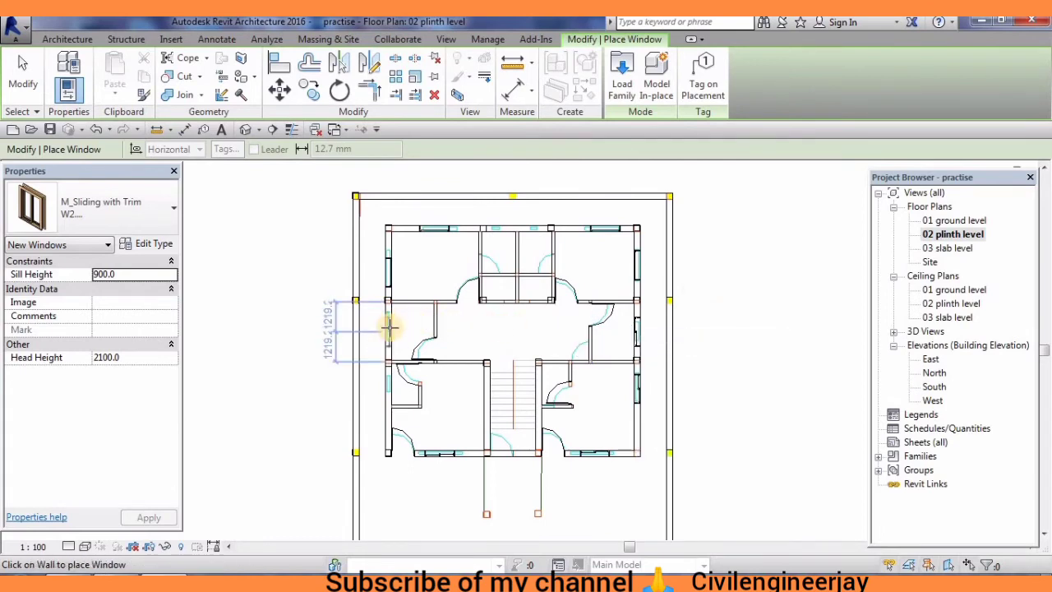
right_click(556, 343)
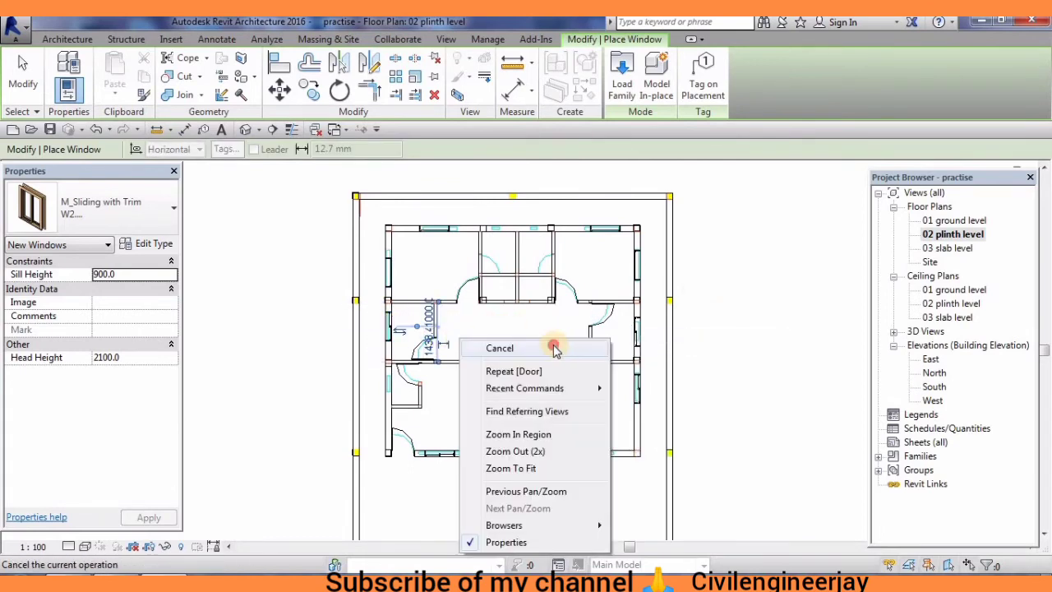
click(556, 346)
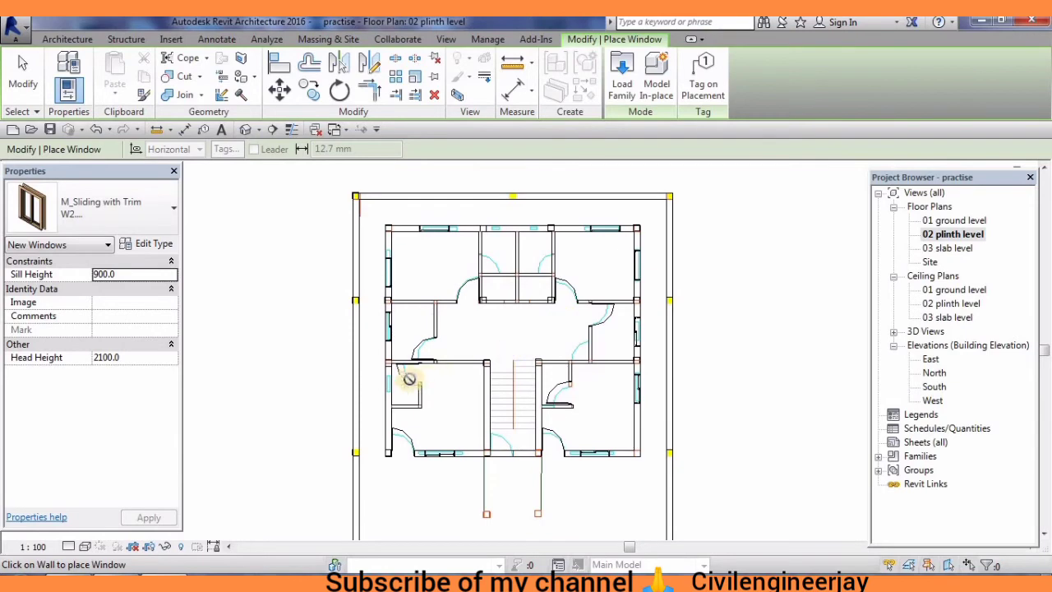
Place the W2.... sliding window in the left outer wall and end window placement
scroll(390, 382, up, 3)
middle_drag(476, 422, 373, 359)
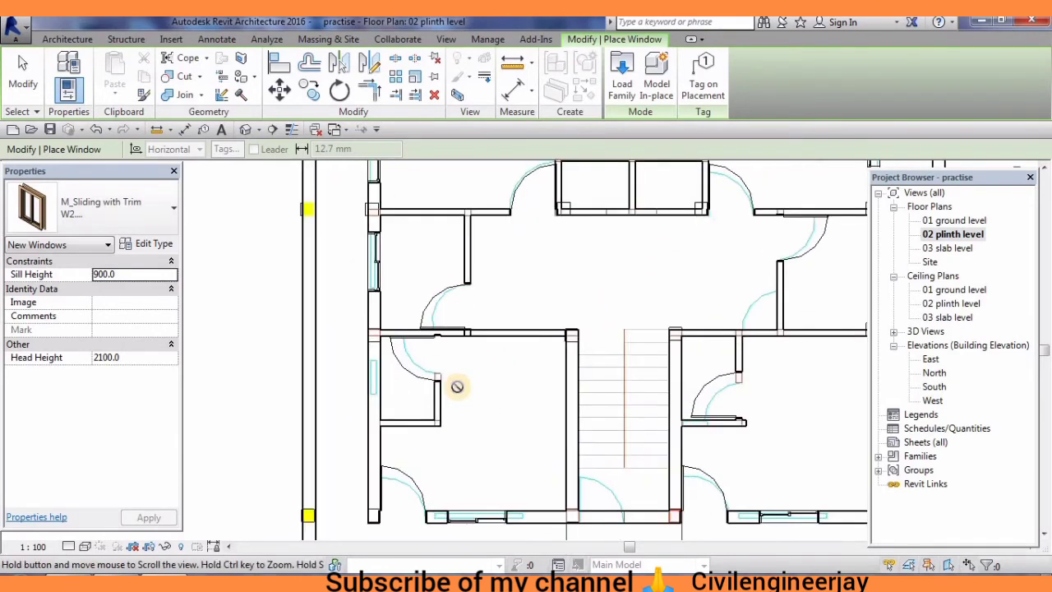
click(372, 352)
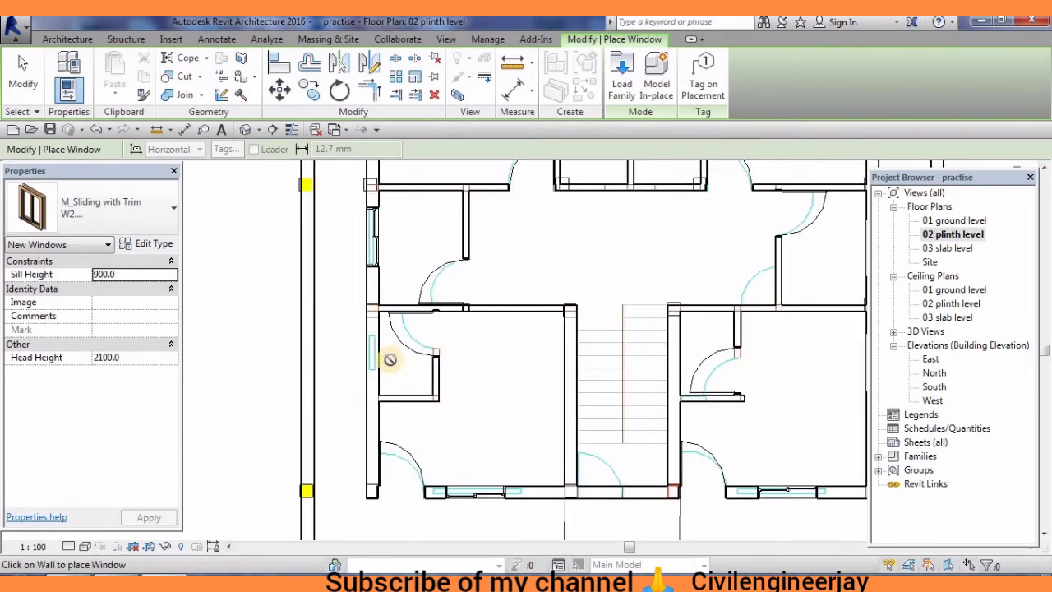
scroll(390, 359, down, 3)
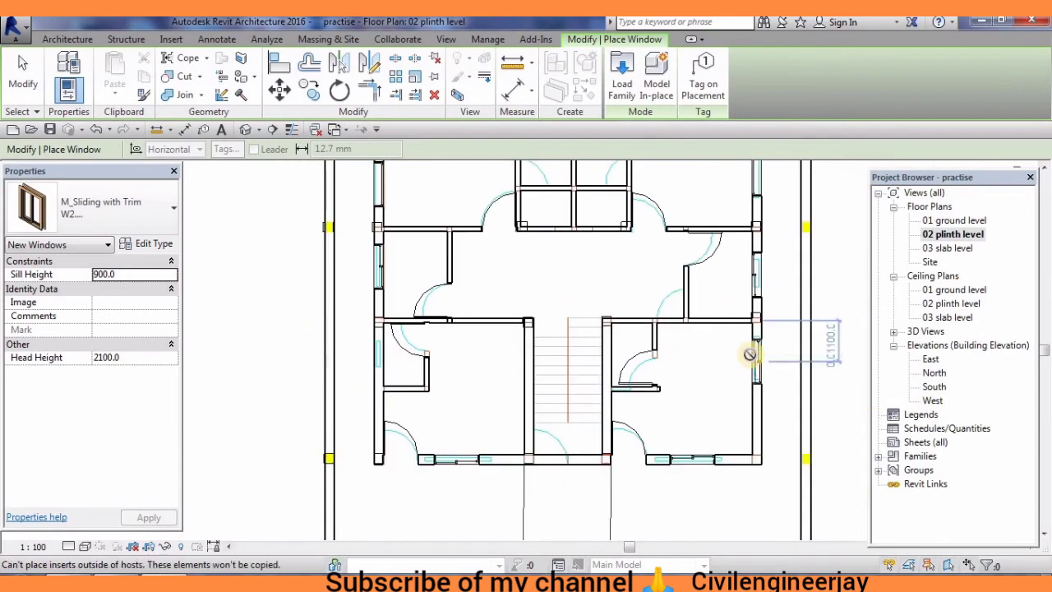
scroll(739, 354, down, 2)
scroll(704, 409, up, 1)
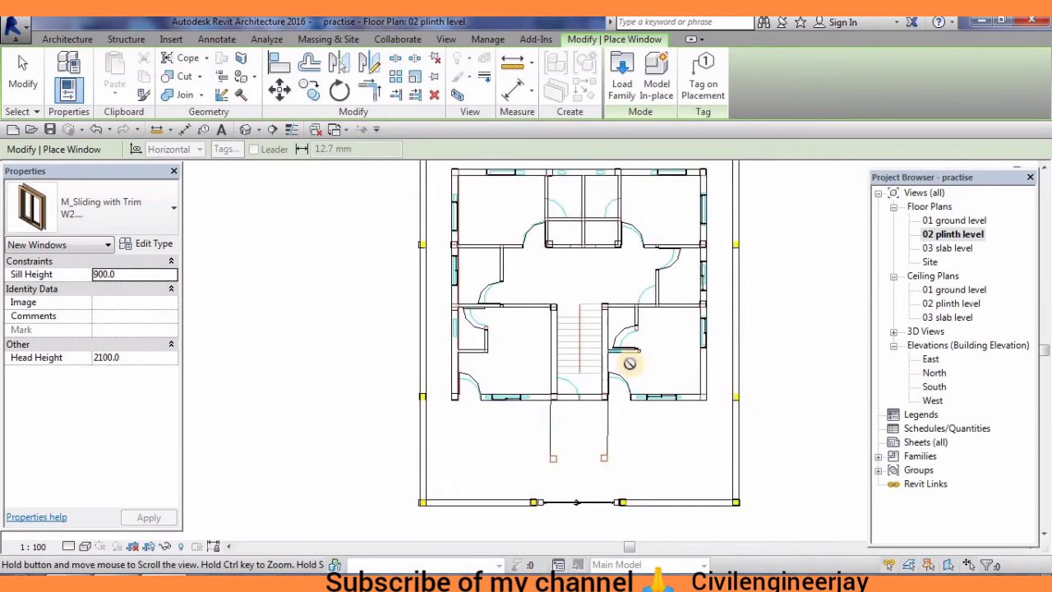
right_click(787, 366)
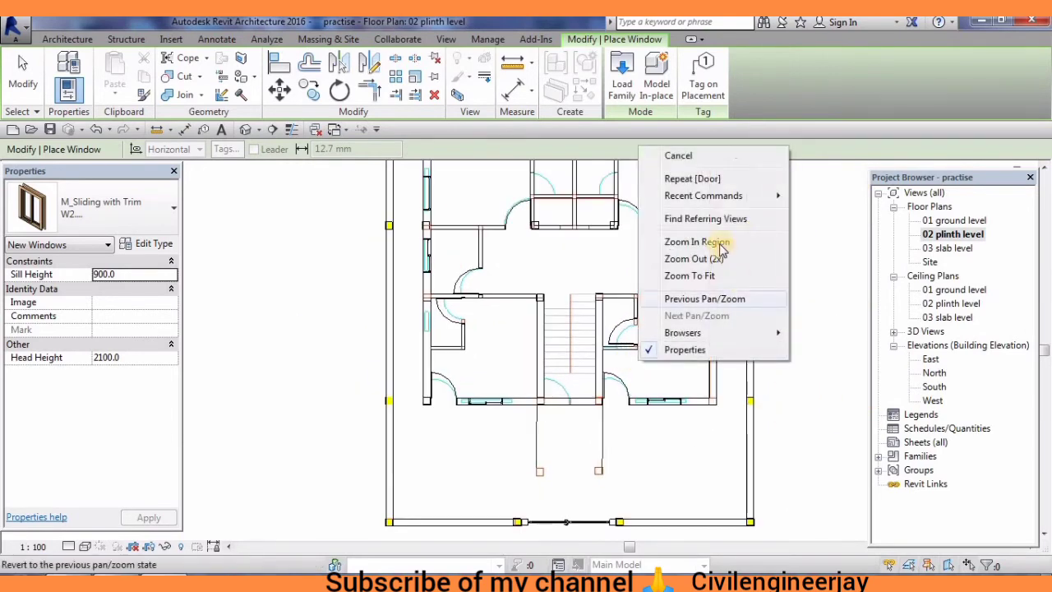
click(715, 155)
right_click(509, 323)
Check the new windows beside the front doors in 3D, then reopen the 02 plinth level plan
click(545, 329)
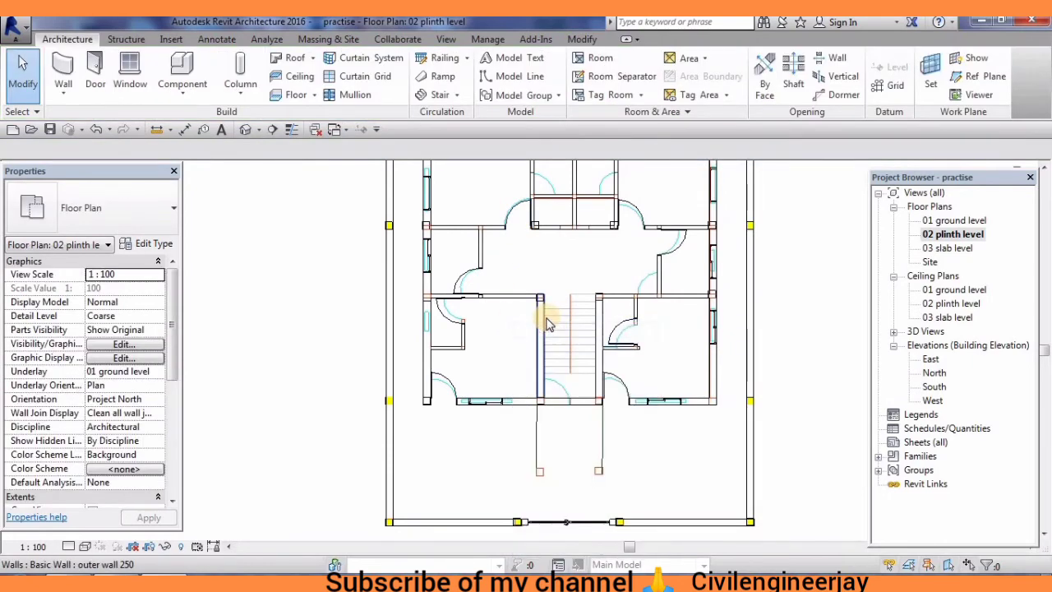
scroll(549, 353, down, 2)
middle_drag(549, 353, 540, 378)
click(246, 131)
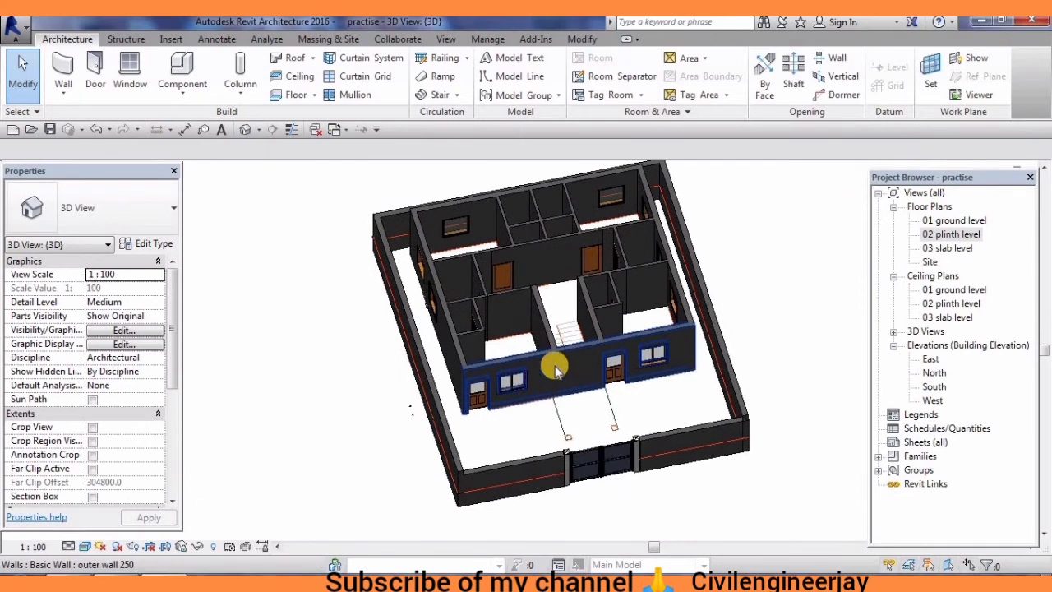
shift+middle_drag(570, 375, 517, 361)
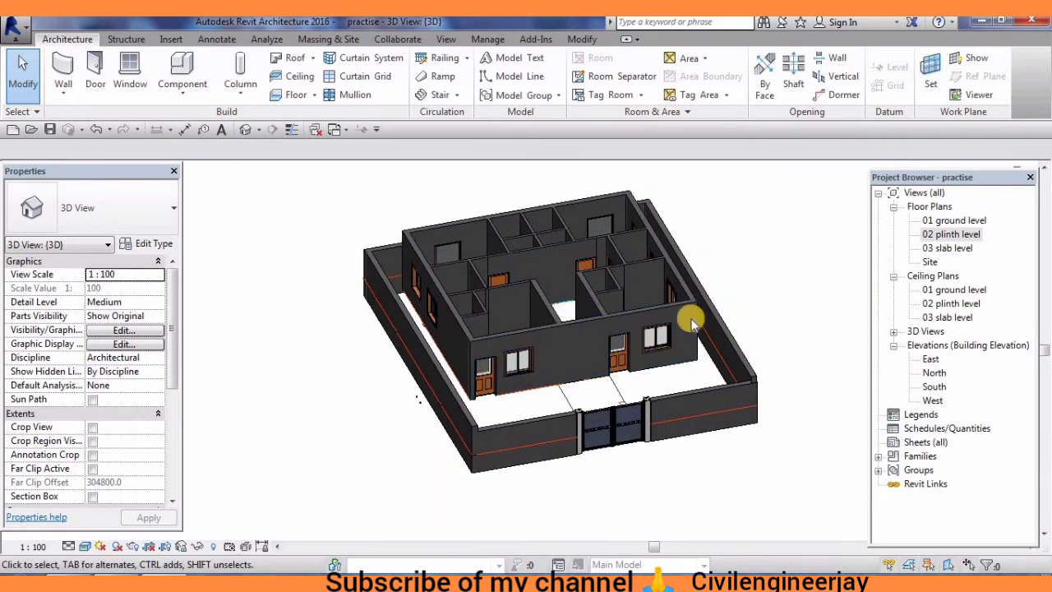
scroll(664, 332, up, 2)
scroll(764, 256, up, 2)
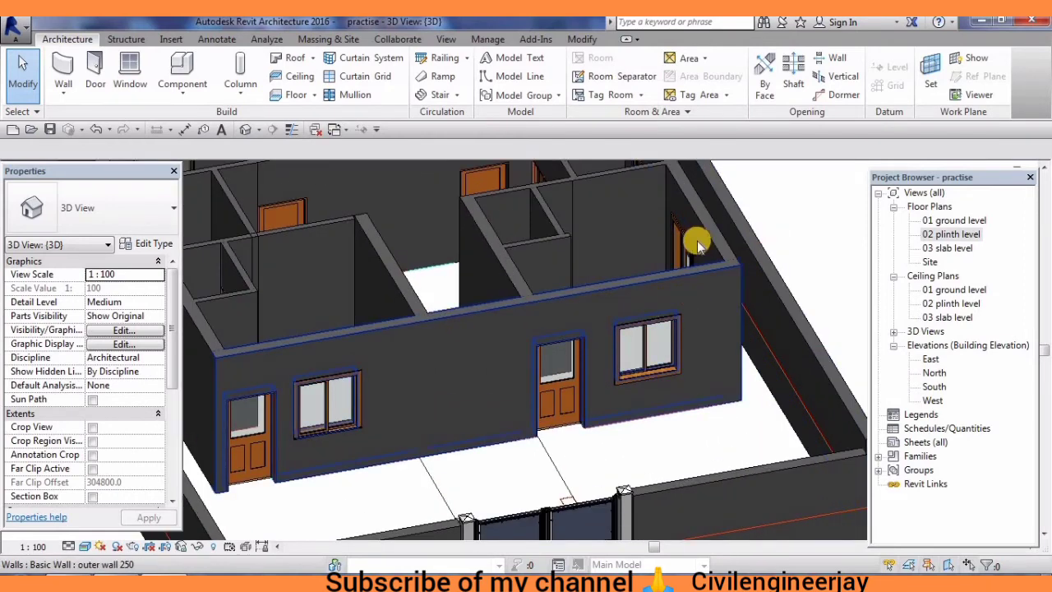
scroll(606, 275, down, 3)
mouse_move(605, 281)
shift+middle_down()
mouse_move(609, 332)
mouse_move(678, 276)
shift+middle_up()
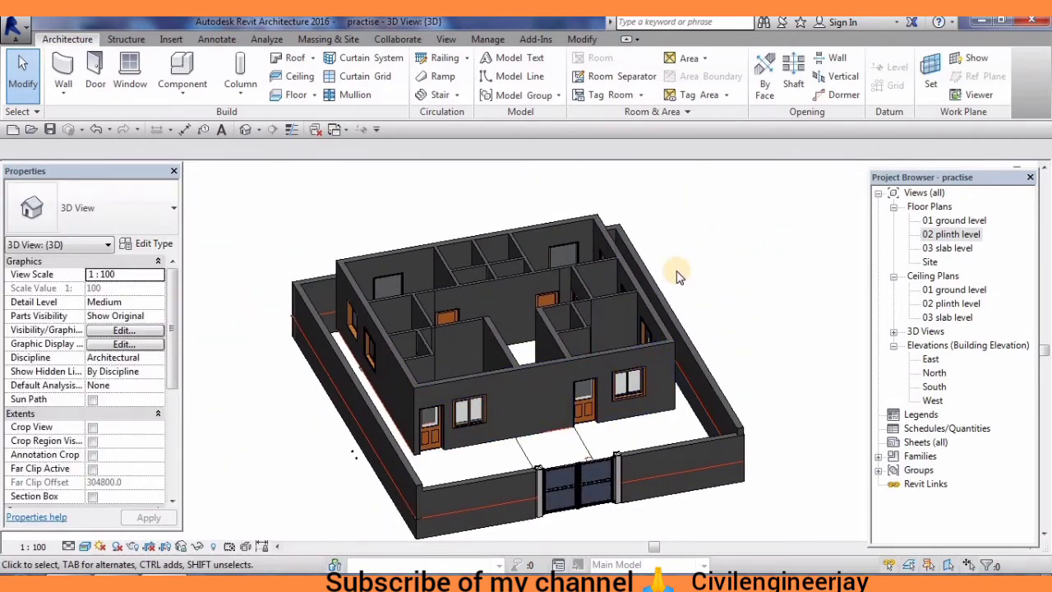
shift+middle_drag(616, 291, 639, 332)
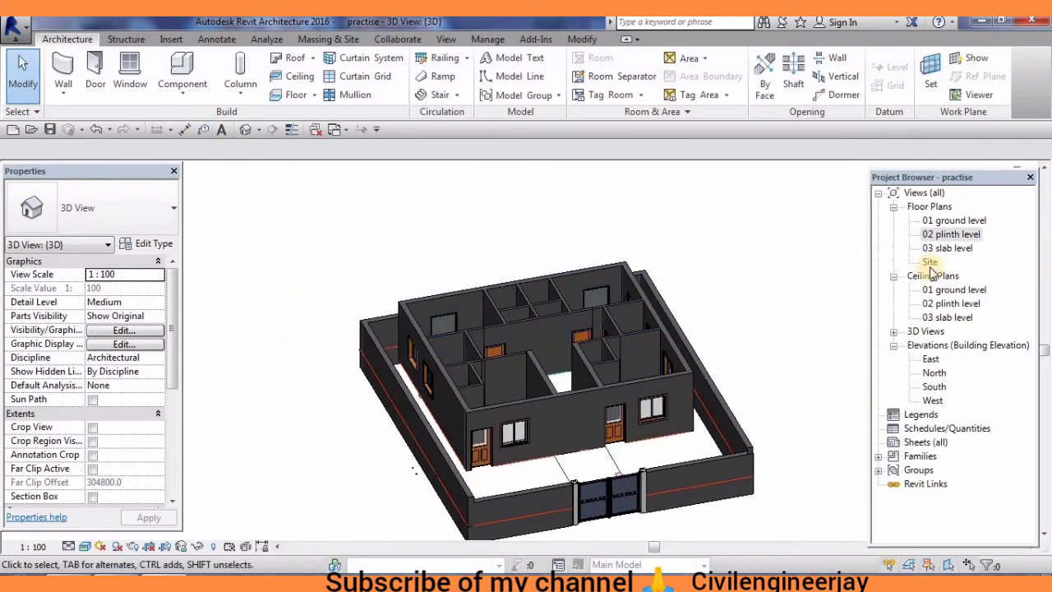
double_click(949, 235)
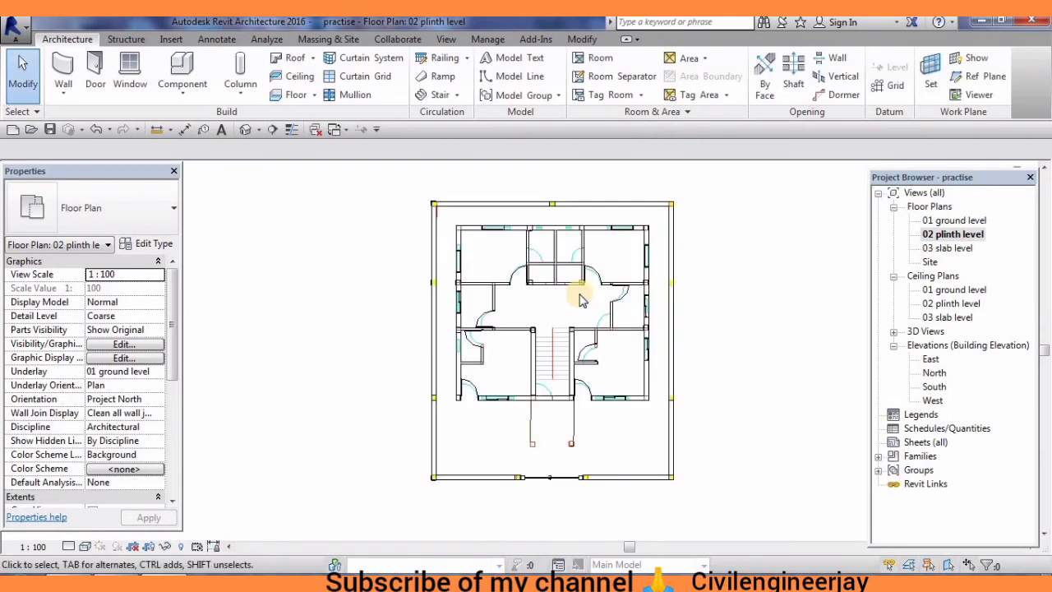
scroll(590, 315, up, 2)
scroll(580, 305, up, 2)
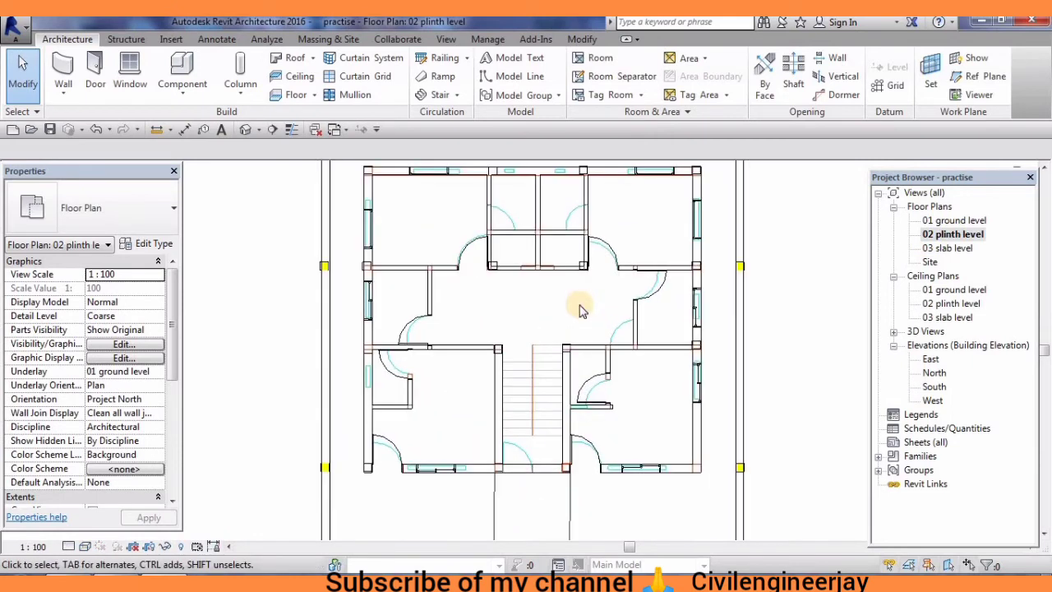
scroll(542, 315, down, 1)
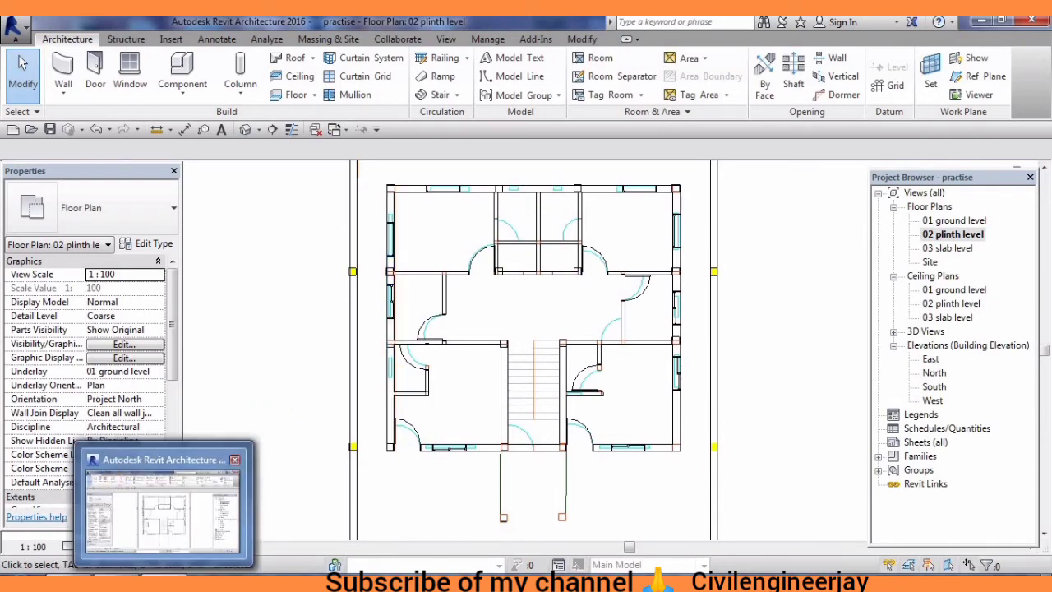
Drag M_Transom.rfa from the Lib_R16 Windows folder into the Revit project
click(99, 511)
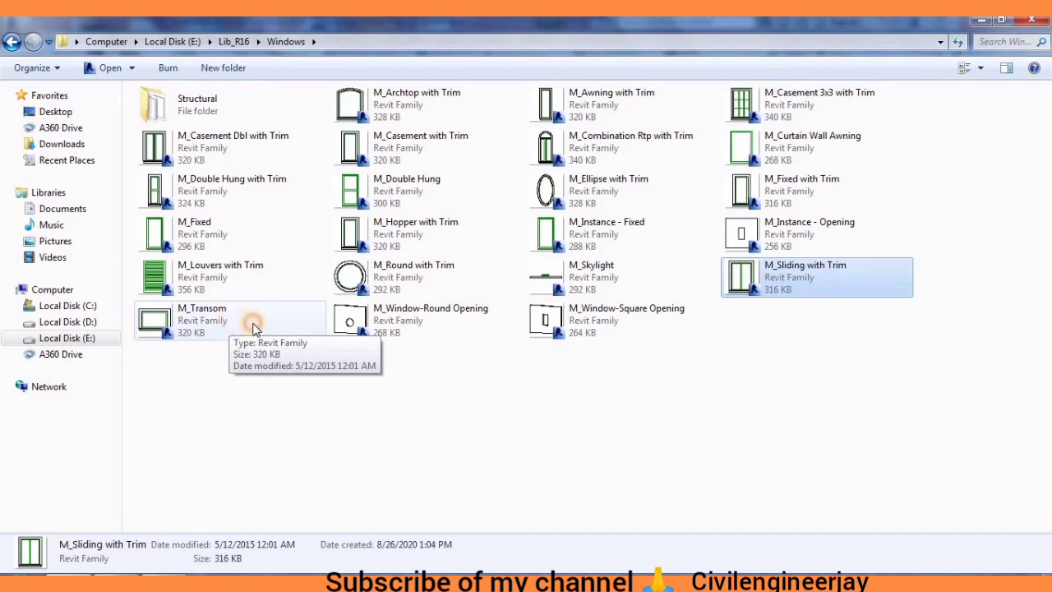
drag(253, 327, 300, 395)
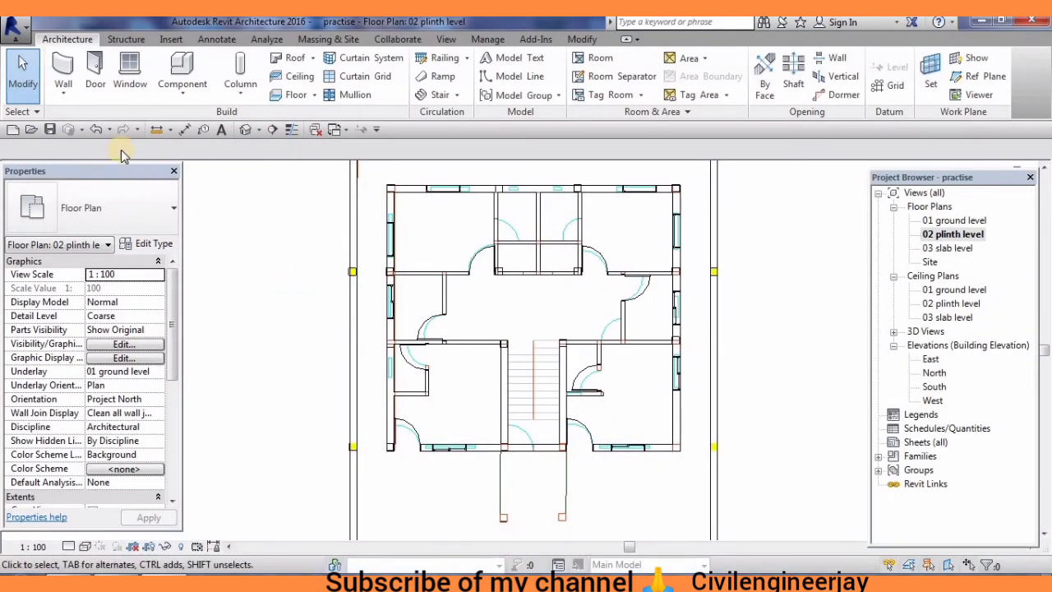
Start the Window tool with the M_Transom 0610 x 0457mm type selected
click(96, 67)
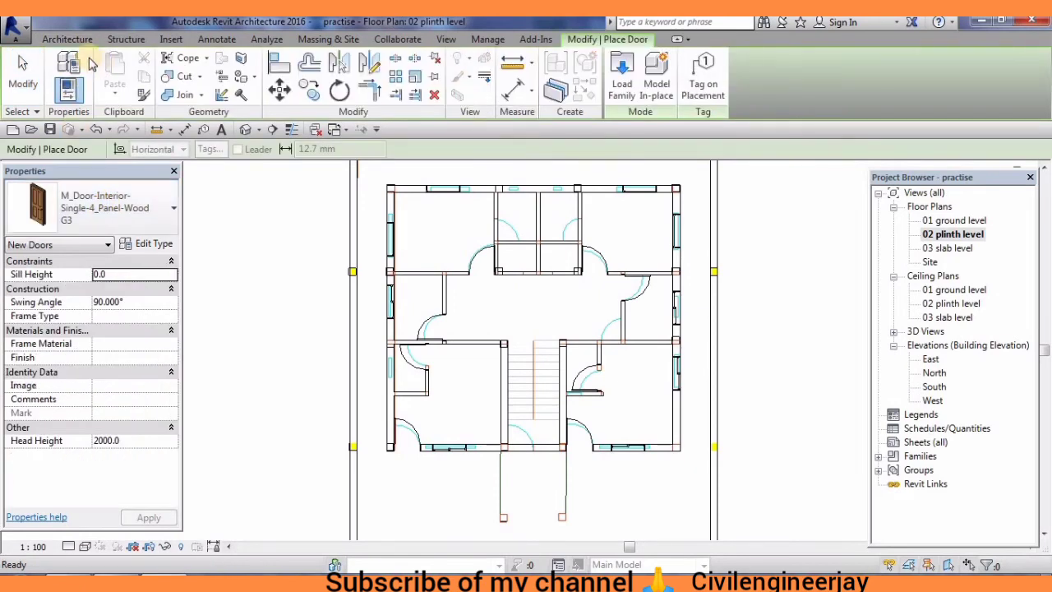
click(67, 39)
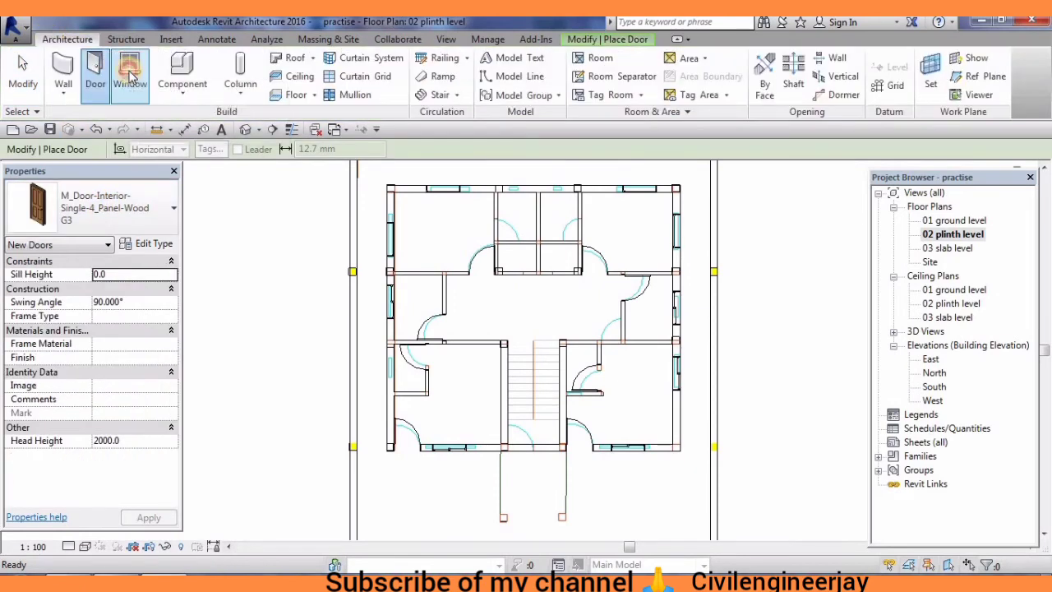
click(130, 74)
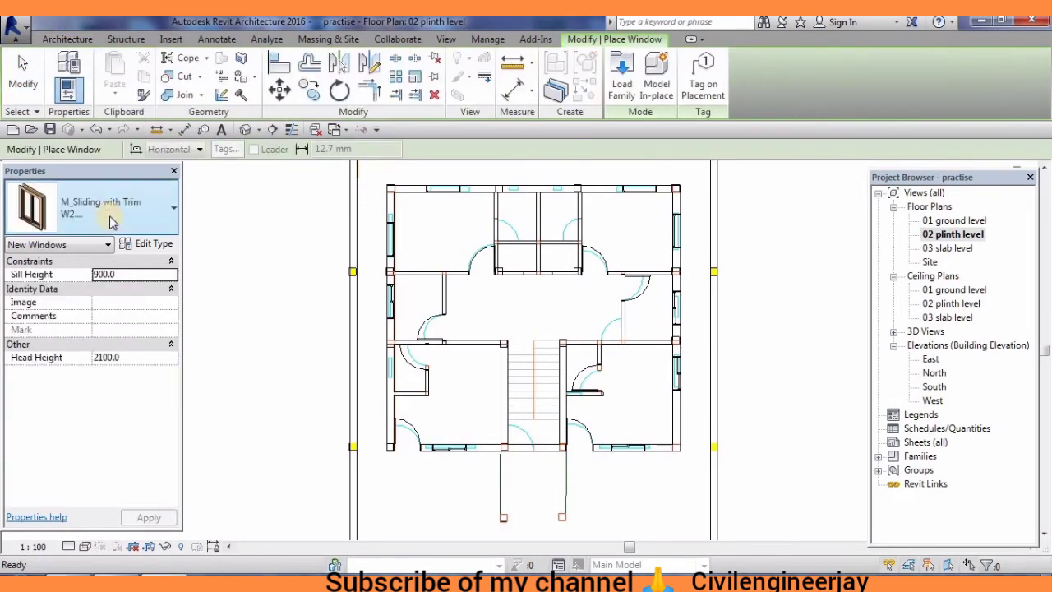
click(169, 212)
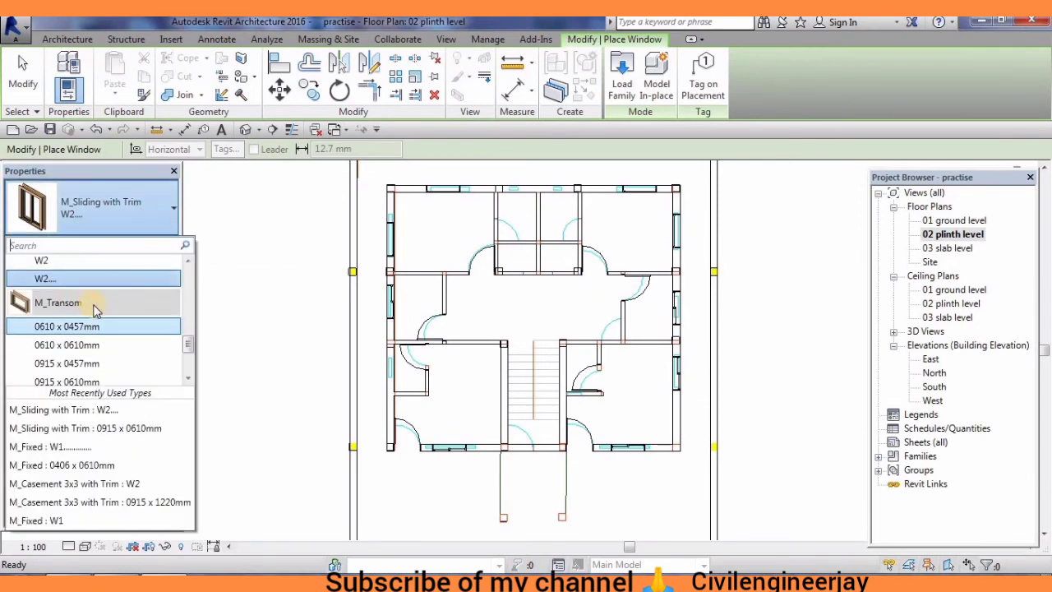
click(133, 306)
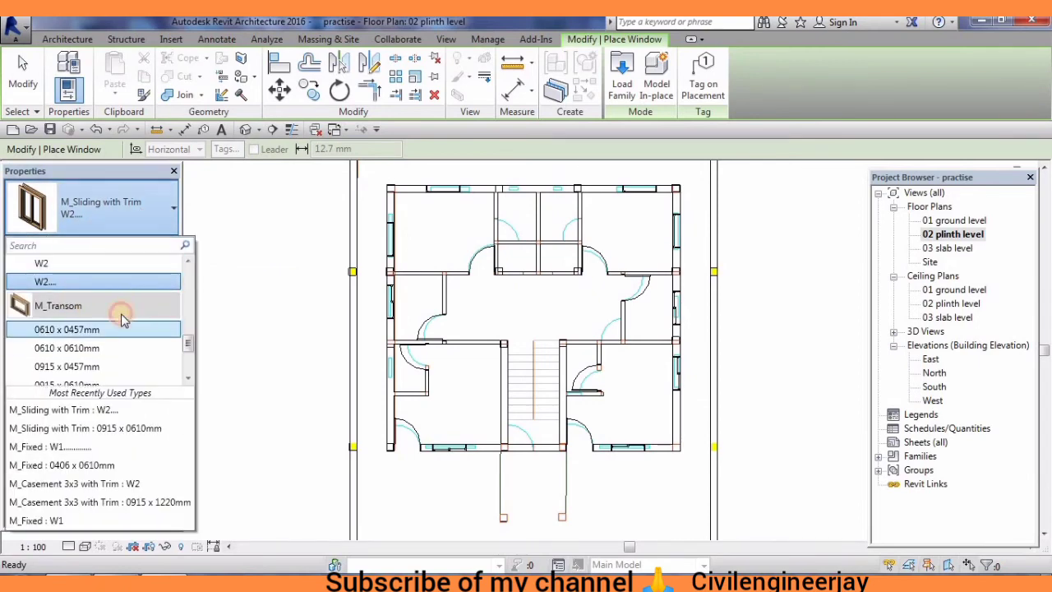
click(113, 337)
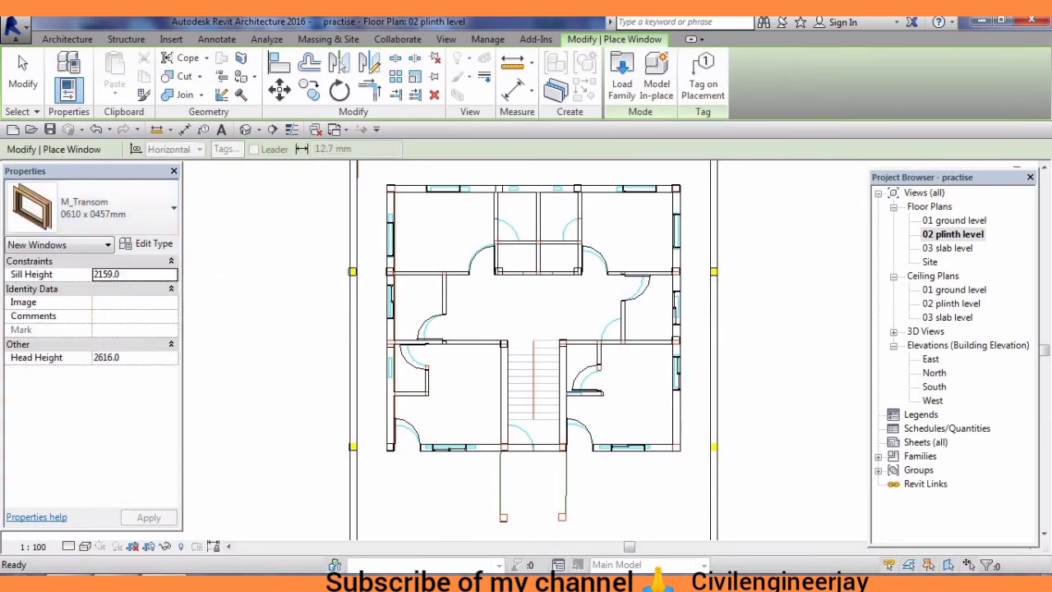
click(94, 510)
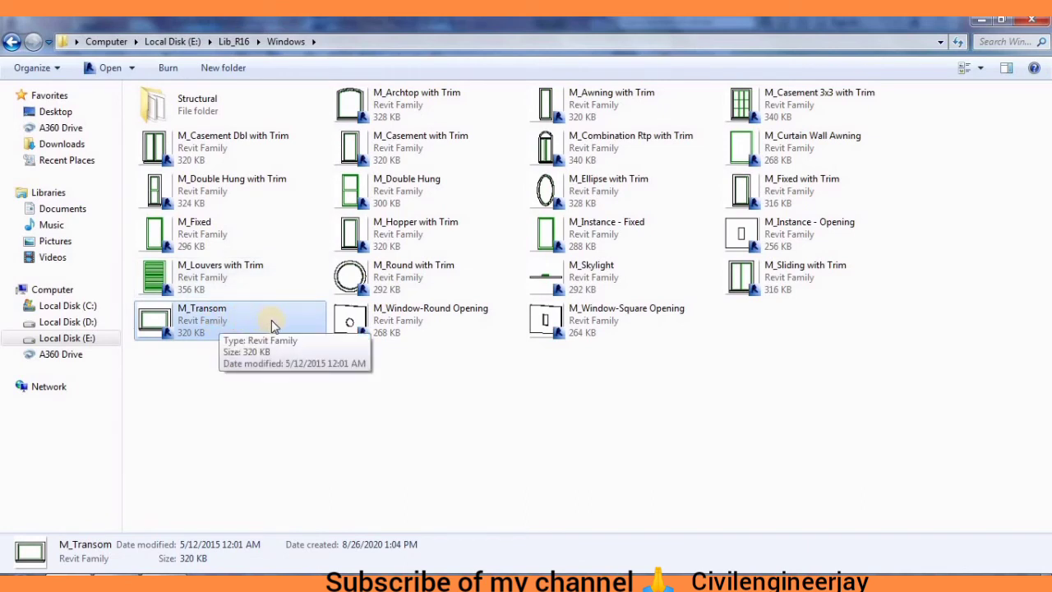
mouse_move(30, 553)
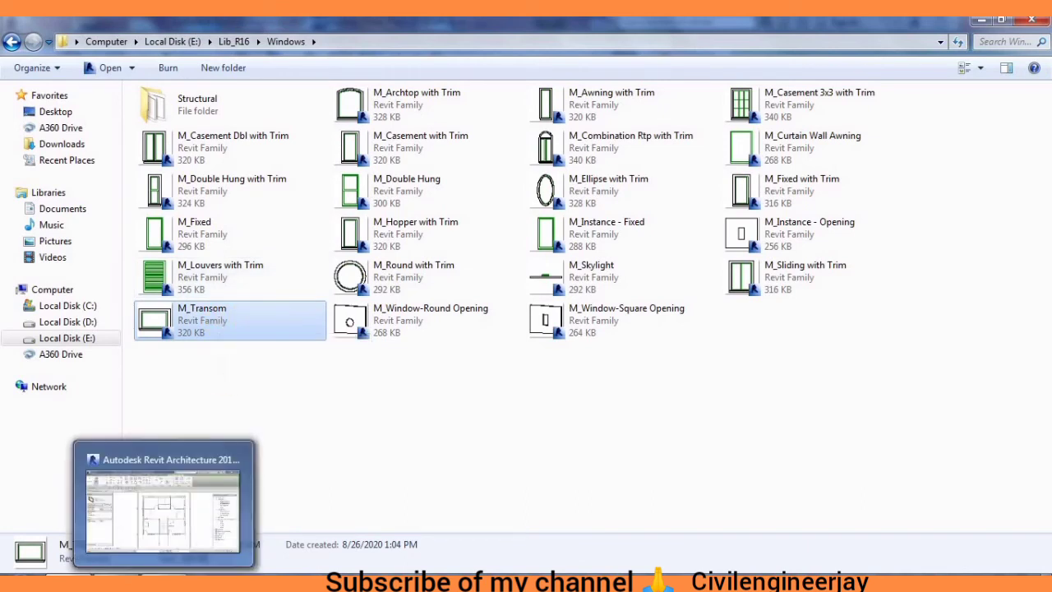
click(164, 505)
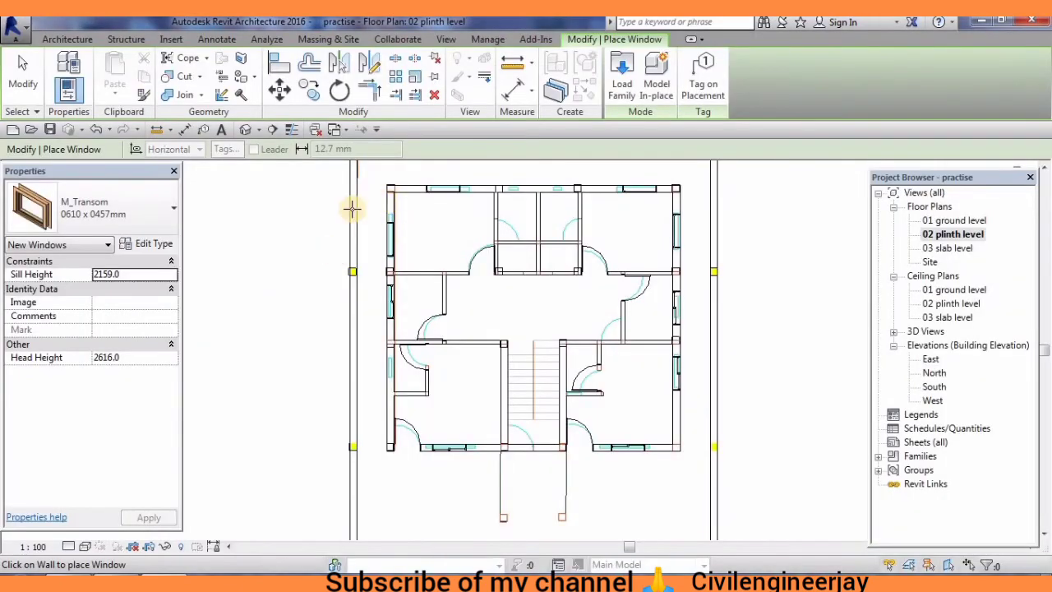
Duplicate the transom type as V1.... with height 500, width 500 and 2300 default sill height
click(165, 245)
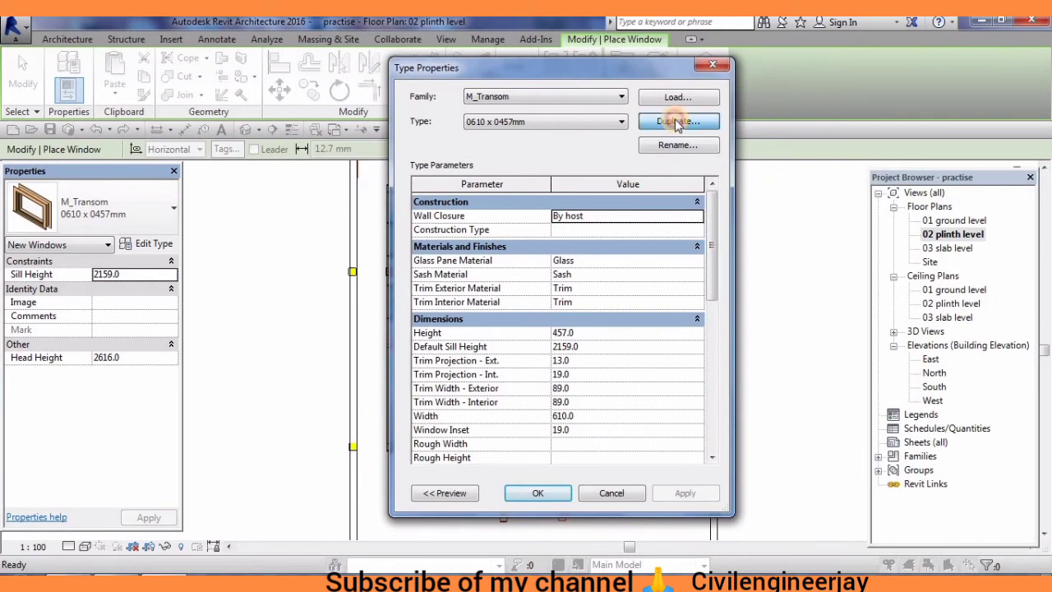
click(676, 123)
key(BackSpace)
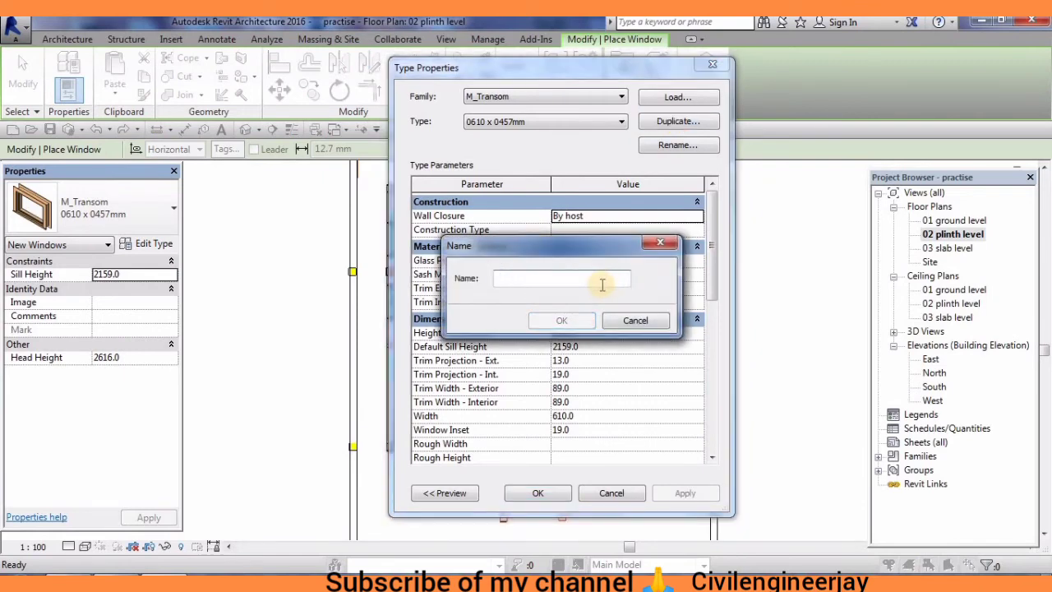
text(V1....)
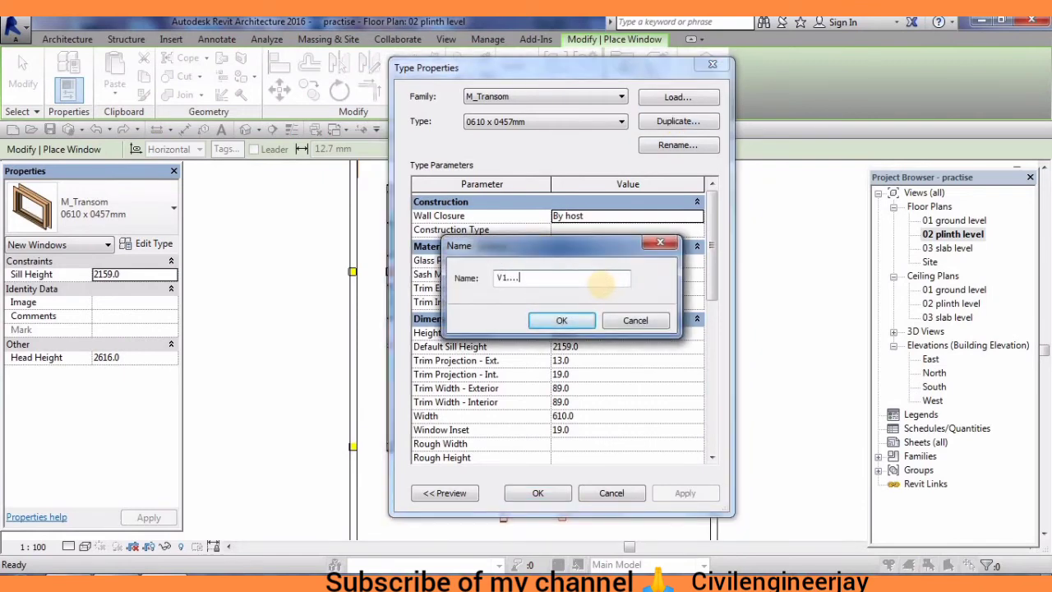
click(561, 320)
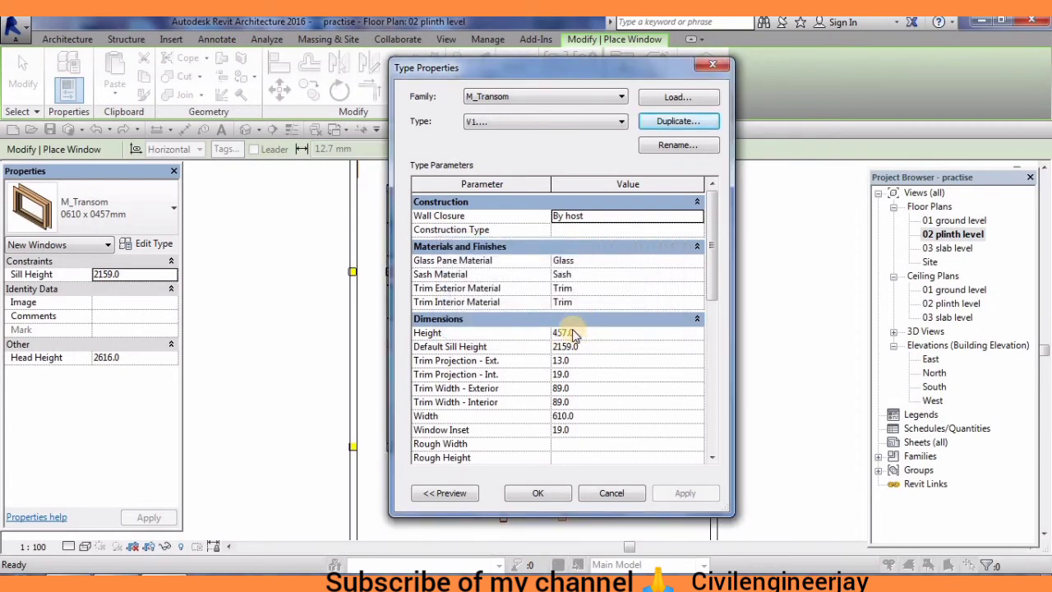
click(580, 335)
text(500)
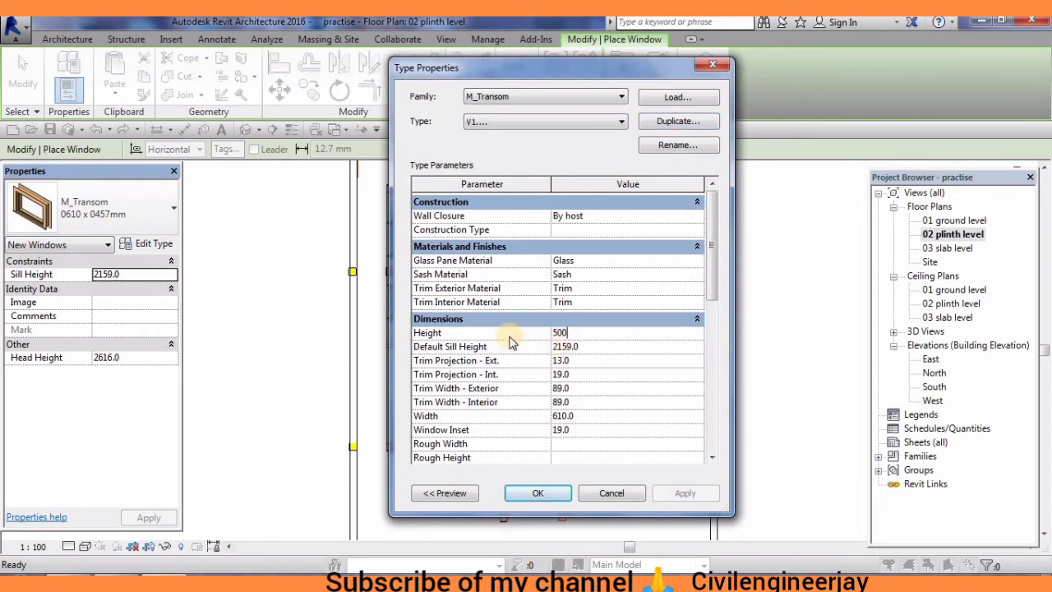
click(588, 346)
click(588, 346)
click(588, 412)
text(500)
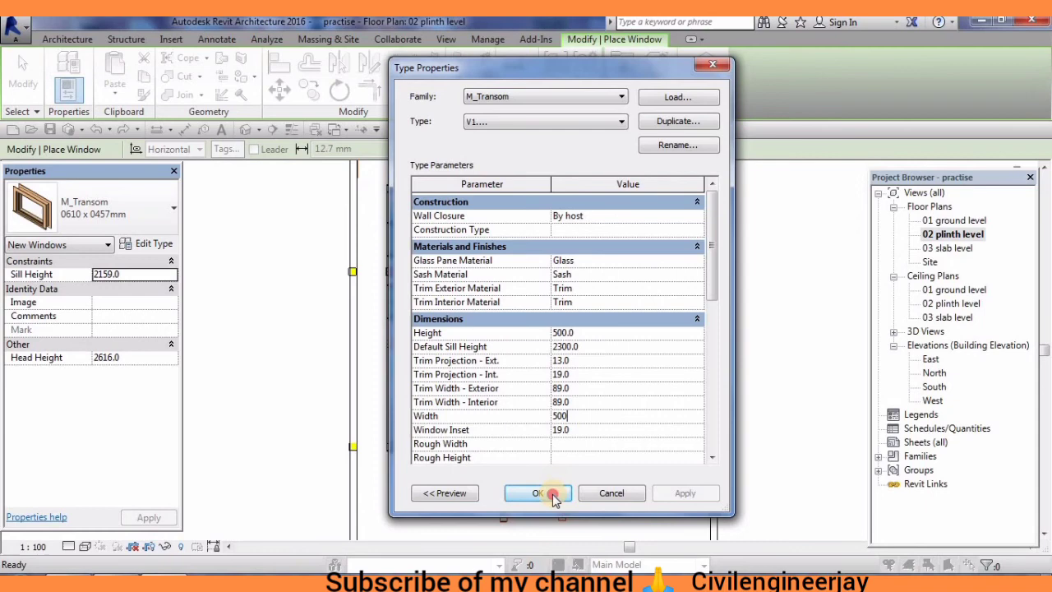
click(553, 497)
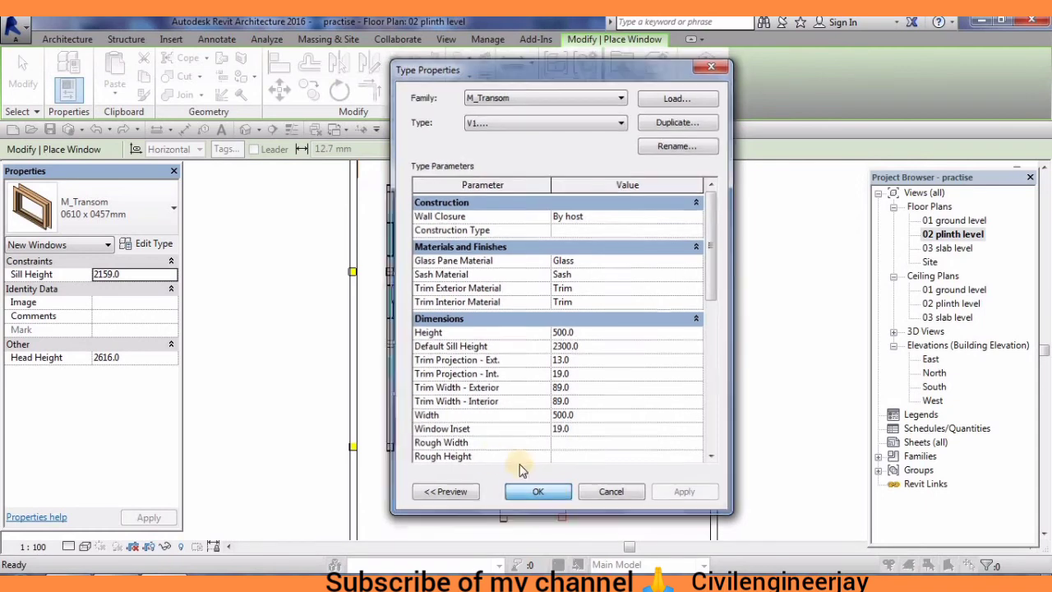
Place a V1 ventilator window in the left wall
click(394, 294)
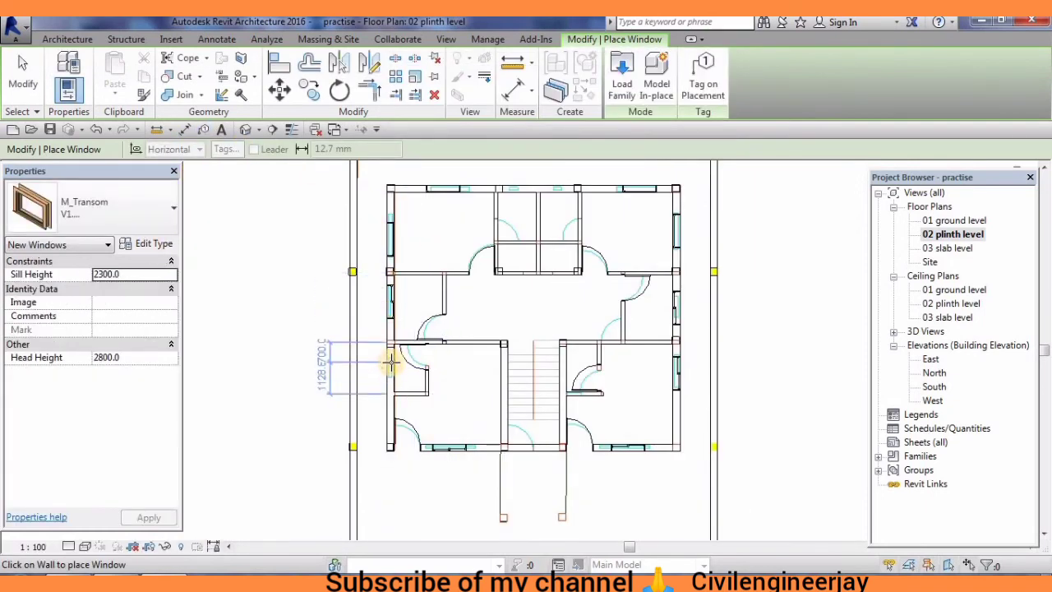
scroll(391, 361, up, 2)
scroll(439, 357, up, 2)
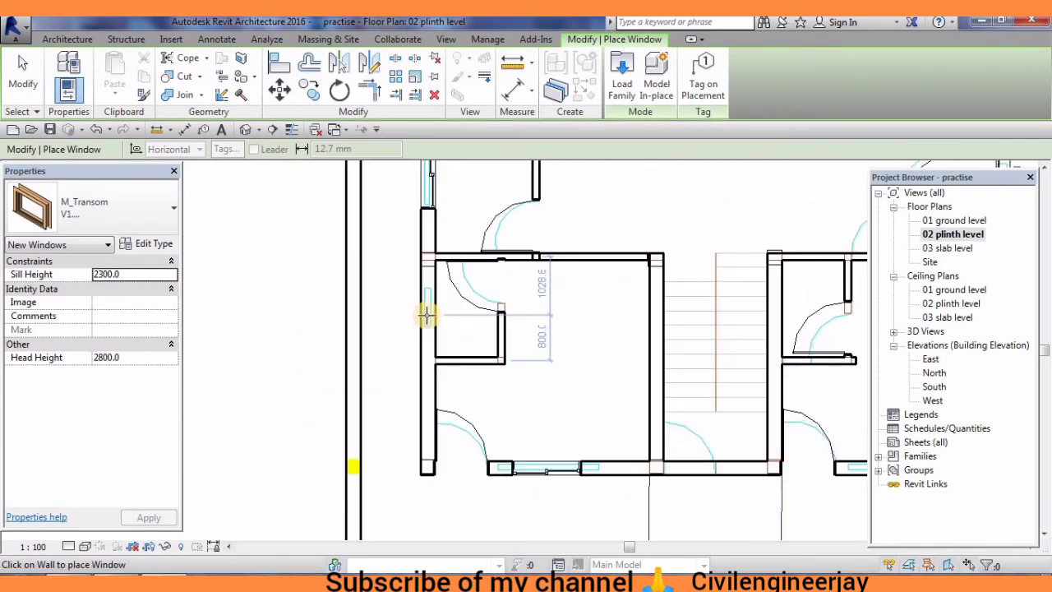
scroll(427, 313, up, 2)
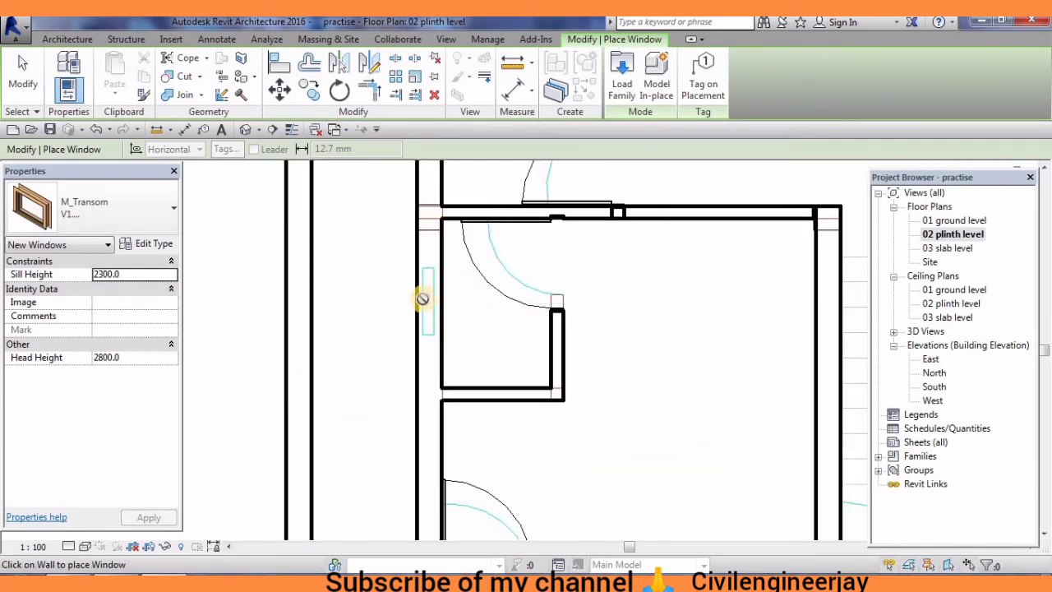
scroll(421, 299, up, 1)
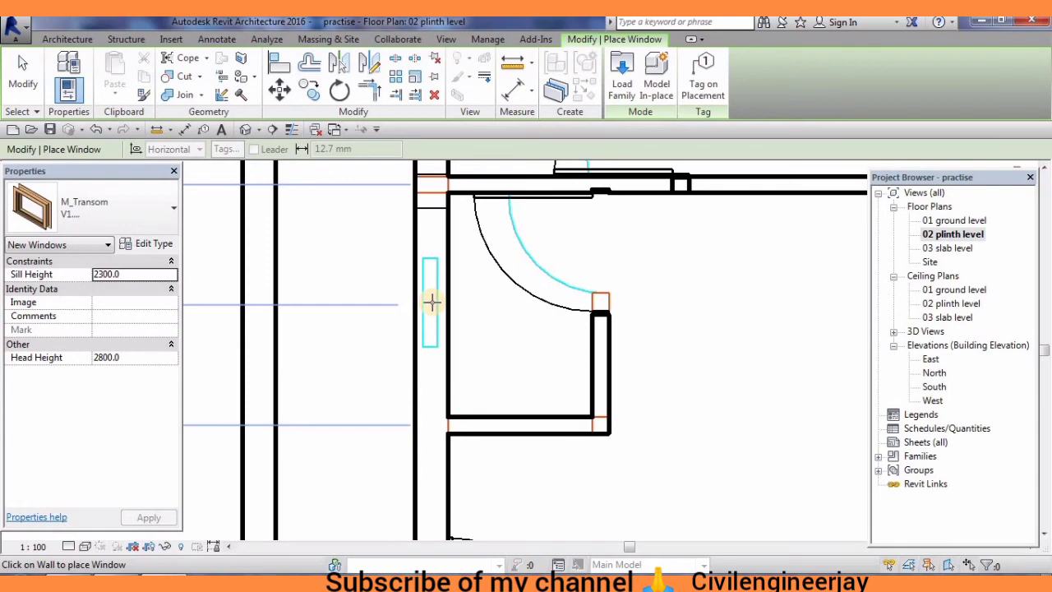
Place two more V1 transom windows along the upper wall above the central rooms
right_click(432, 304)
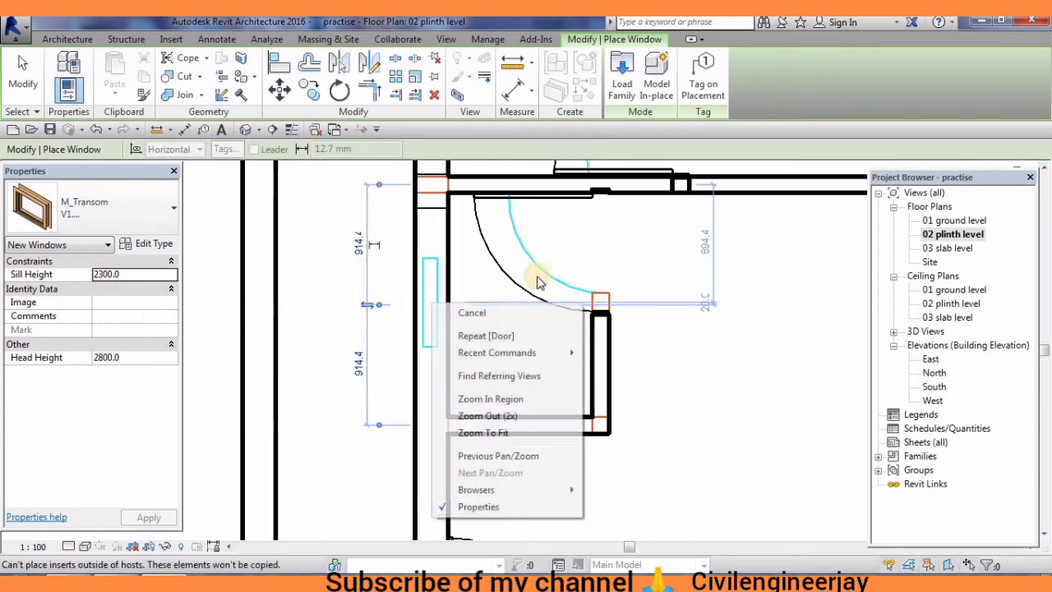
click(472, 312)
middle_drag(644, 356, 348, 301)
scroll(347, 300, down, 2)
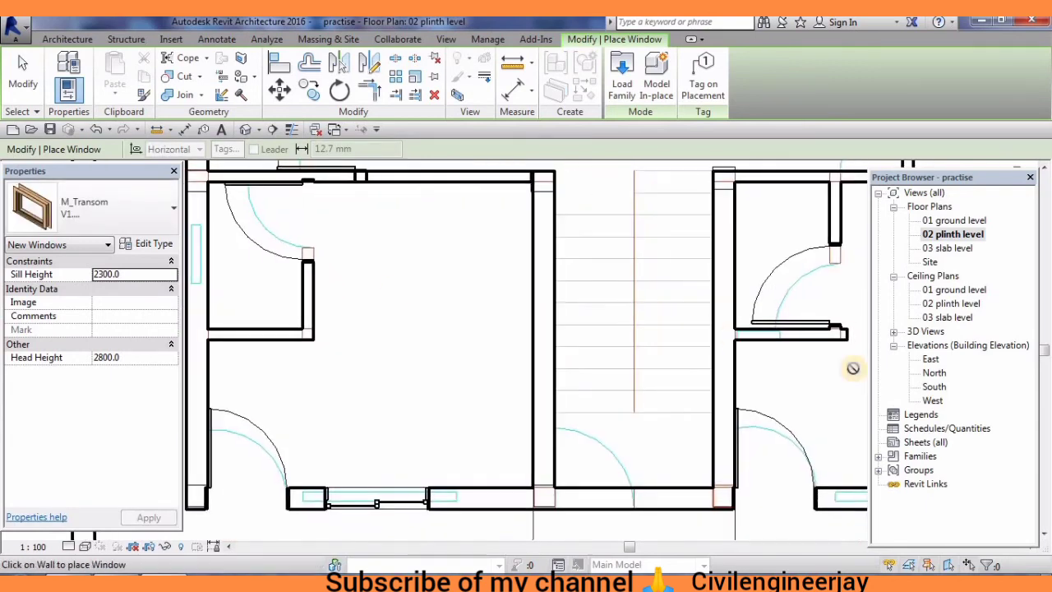
scroll(786, 337, up, 2)
scroll(787, 337, up, 2)
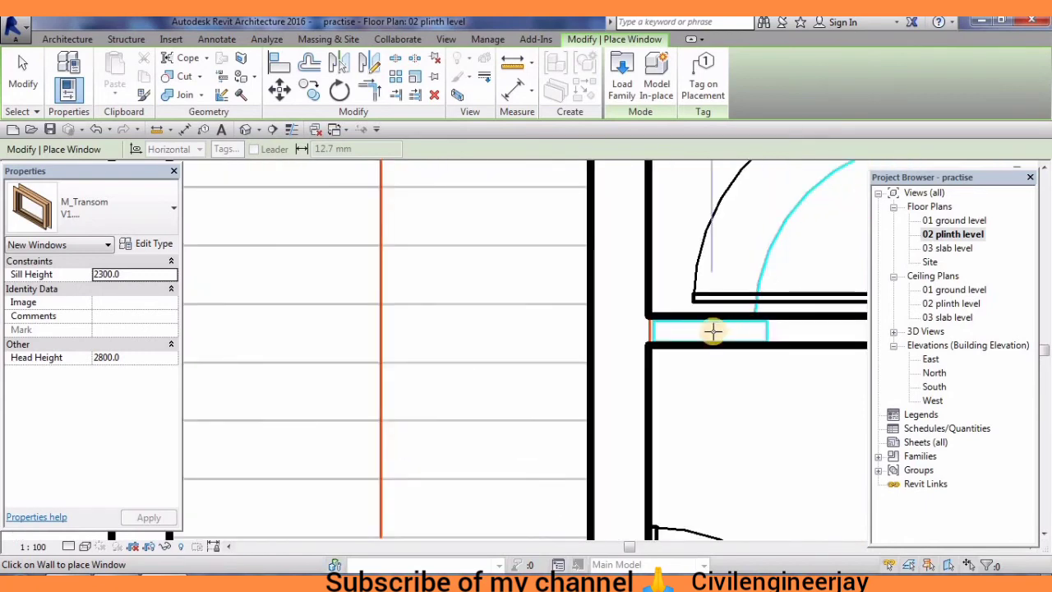
right_click(736, 332)
click(754, 322)
scroll(756, 318, down, 2)
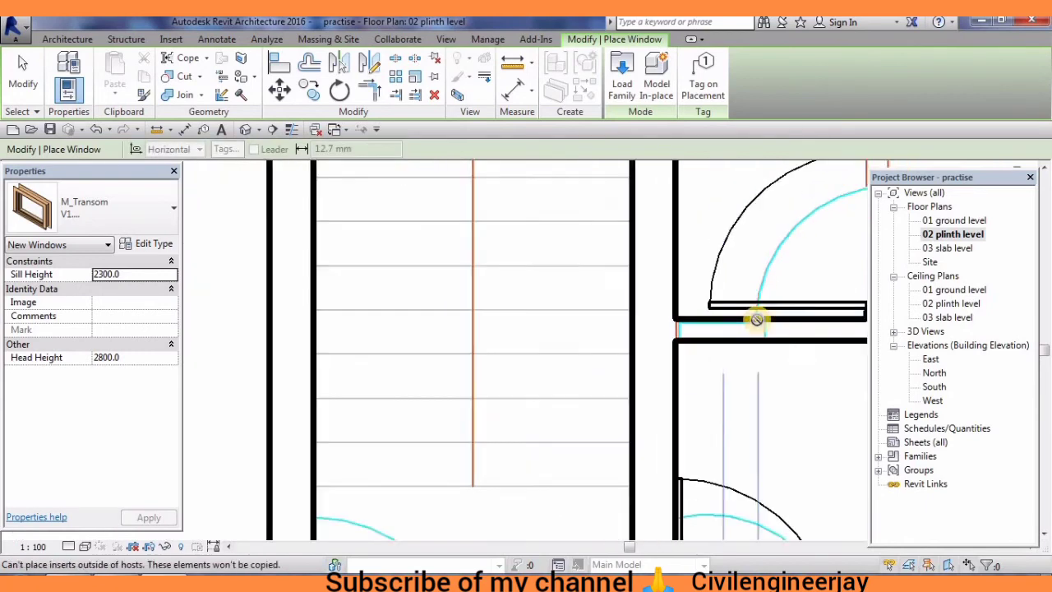
scroll(756, 319, down, 2)
scroll(756, 319, down, 2)
scroll(690, 423, down, 2)
scroll(723, 331, down, 2)
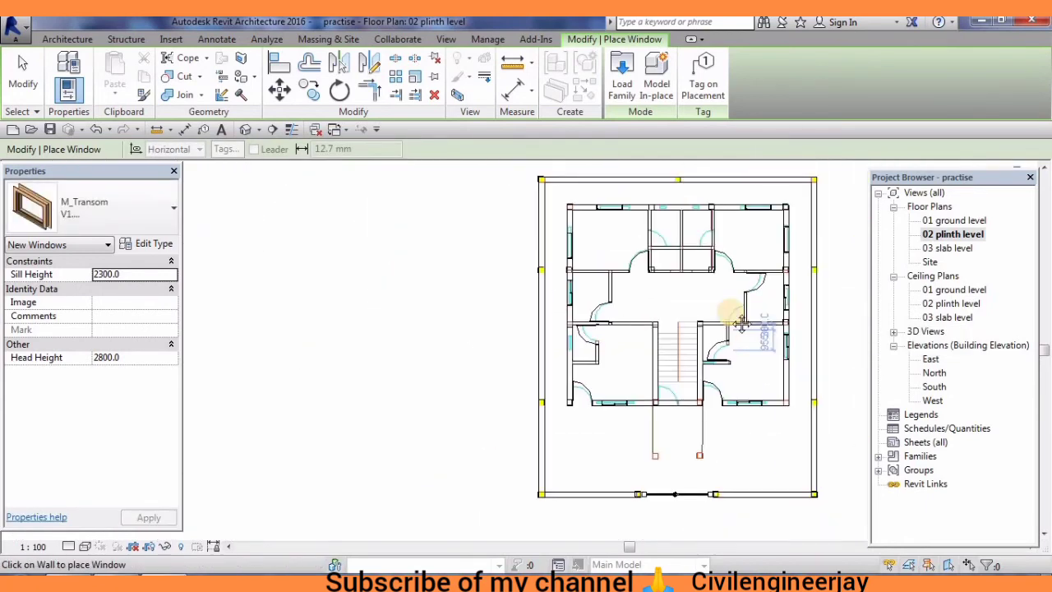
scroll(665, 308, up, 2)
scroll(617, 320, up, 2)
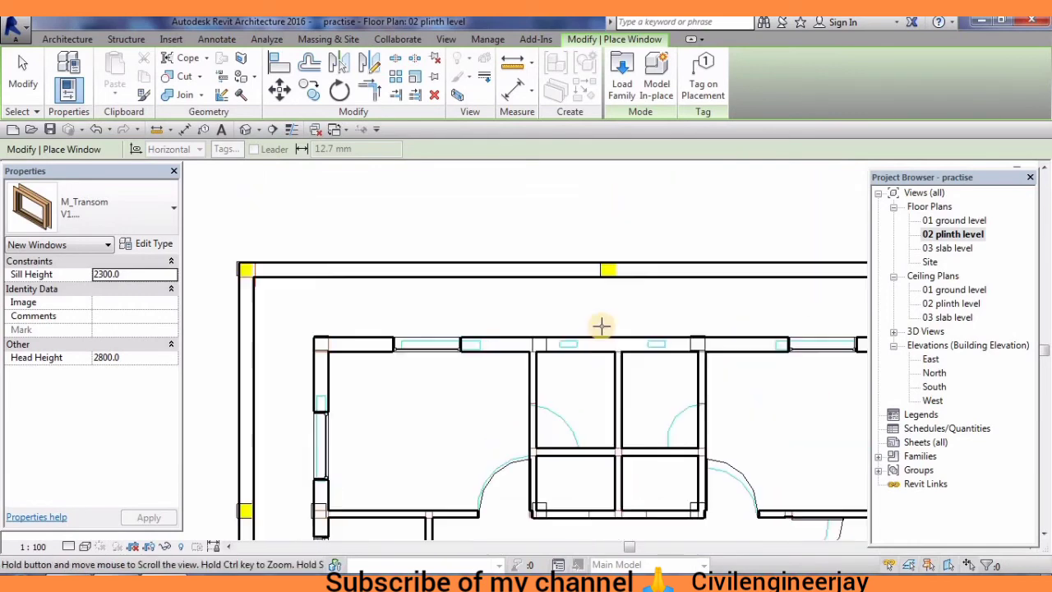
scroll(576, 335, up, 2)
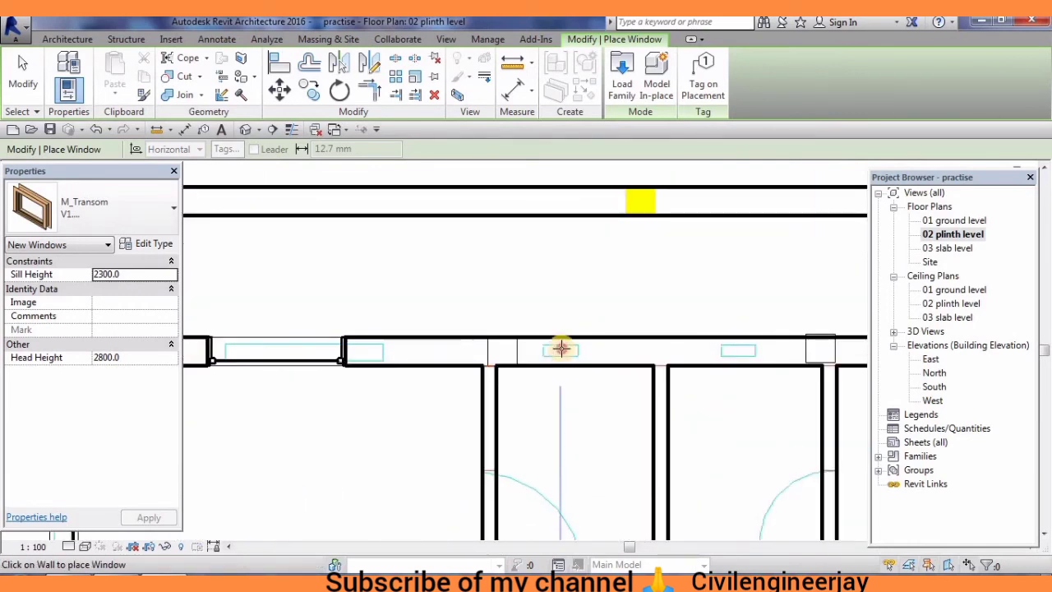
click(560, 349)
right_click(603, 300)
click(672, 322)
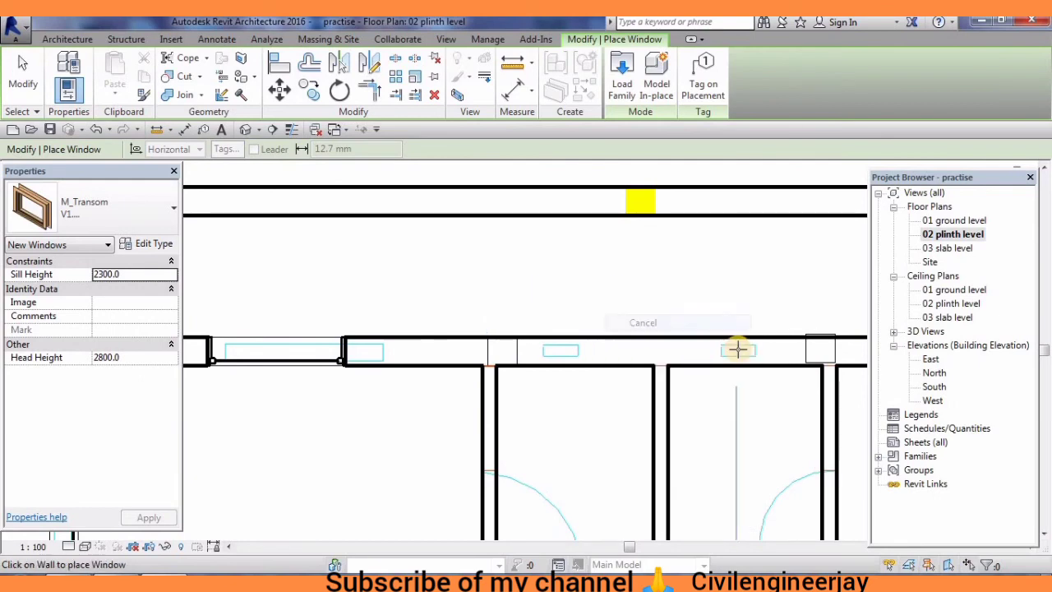
right_click(733, 337)
click(794, 344)
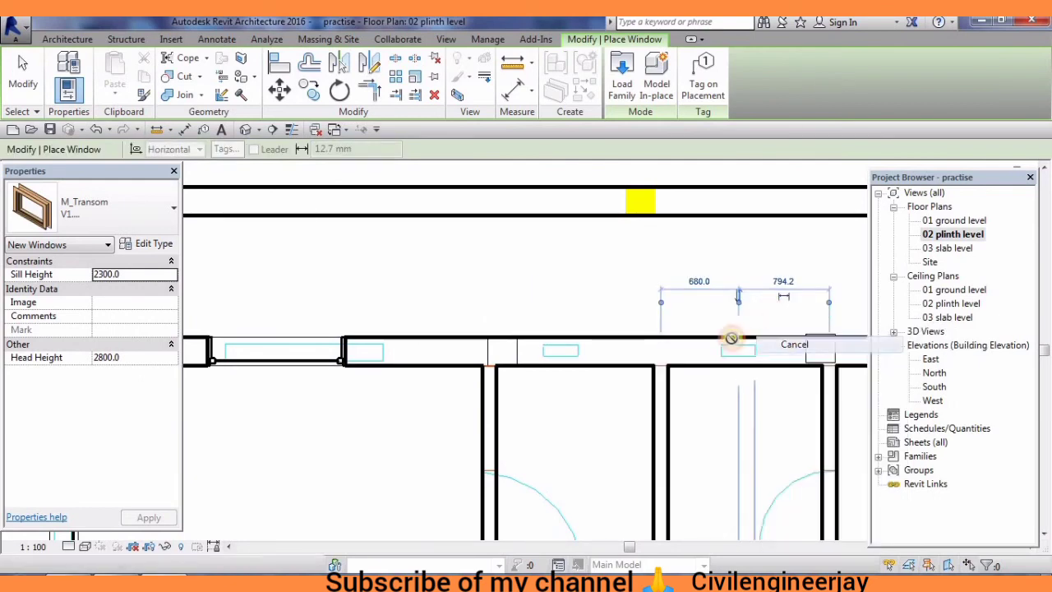
Cancel the Window tool to finish placing transom windows
scroll(707, 328, down, 2)
scroll(682, 317, down, 1)
scroll(679, 317, down, 2)
scroll(618, 350, down, 1)
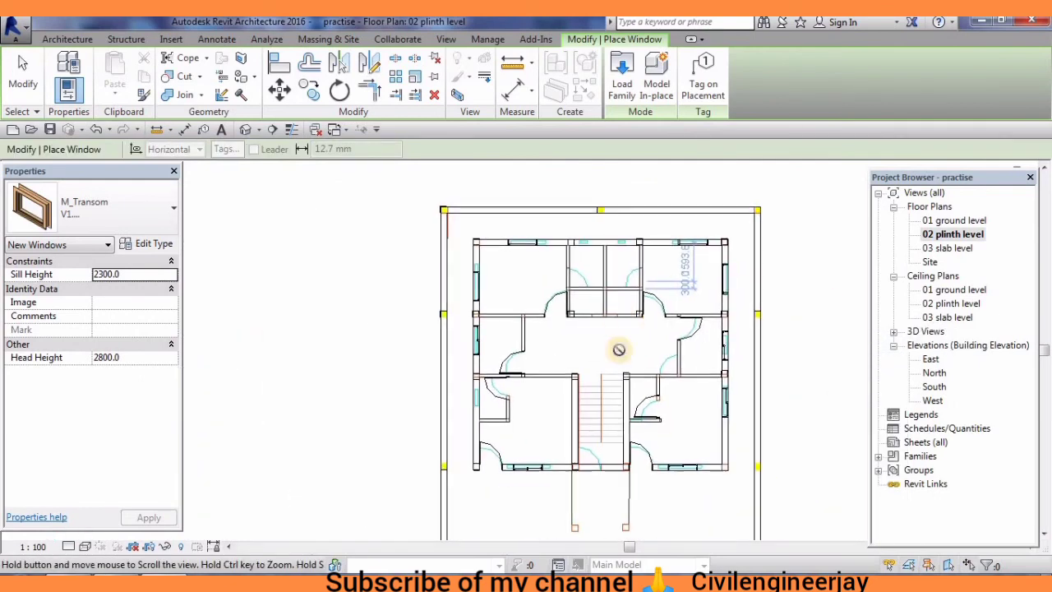
scroll(610, 277, up, 2)
scroll(624, 313, up, 3)
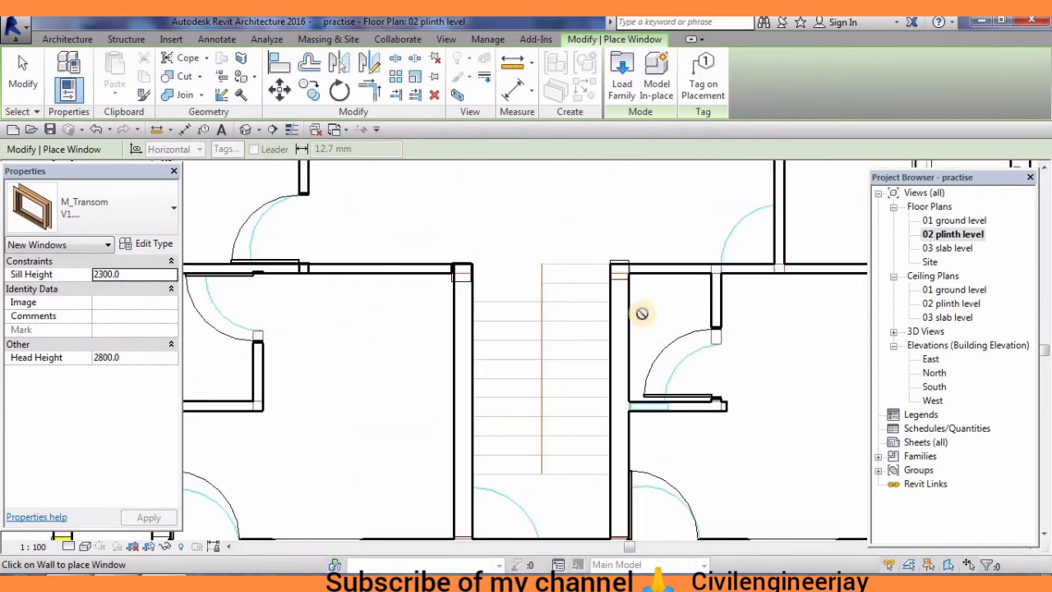
scroll(642, 313, down, 3)
right_click(585, 271)
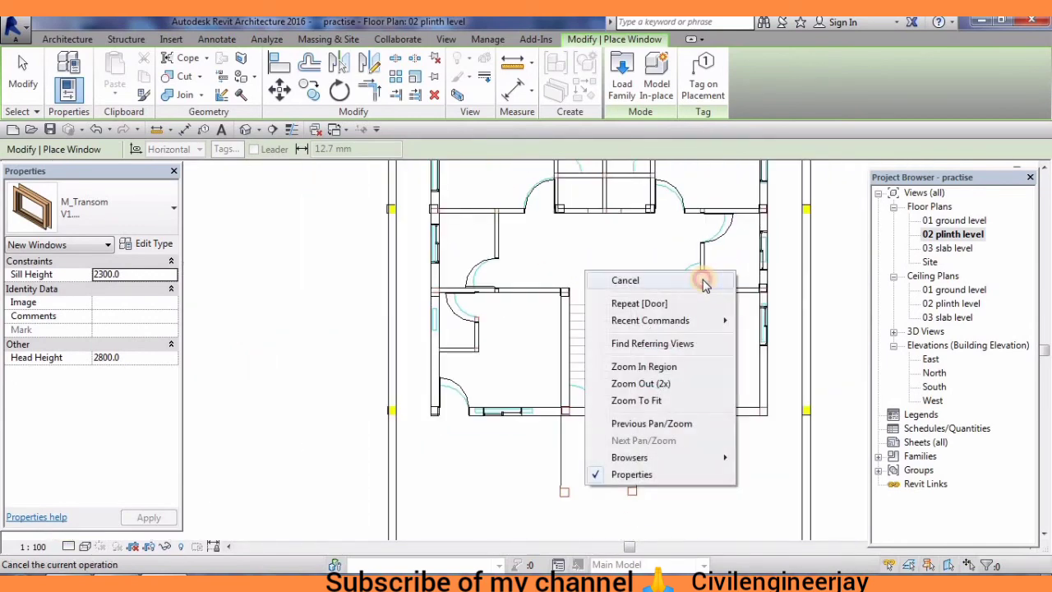
click(704, 282)
right_click(468, 240)
Exit window placement and open the default 3D view, orbiting to a lower frontal angle
click(571, 244)
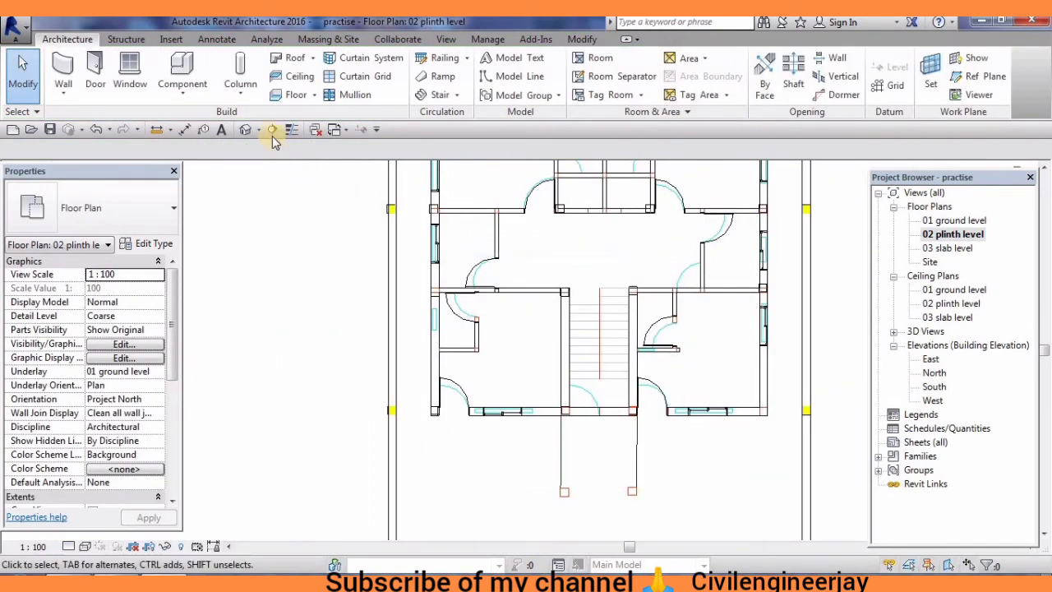
click(247, 131)
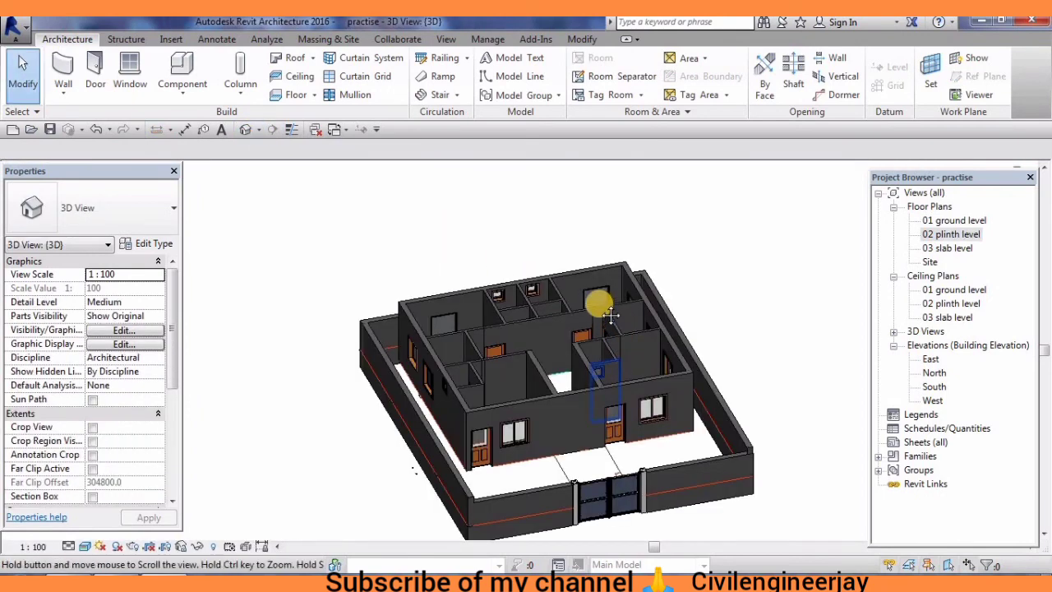
shift+middle_drag(528, 359, 716, 314)
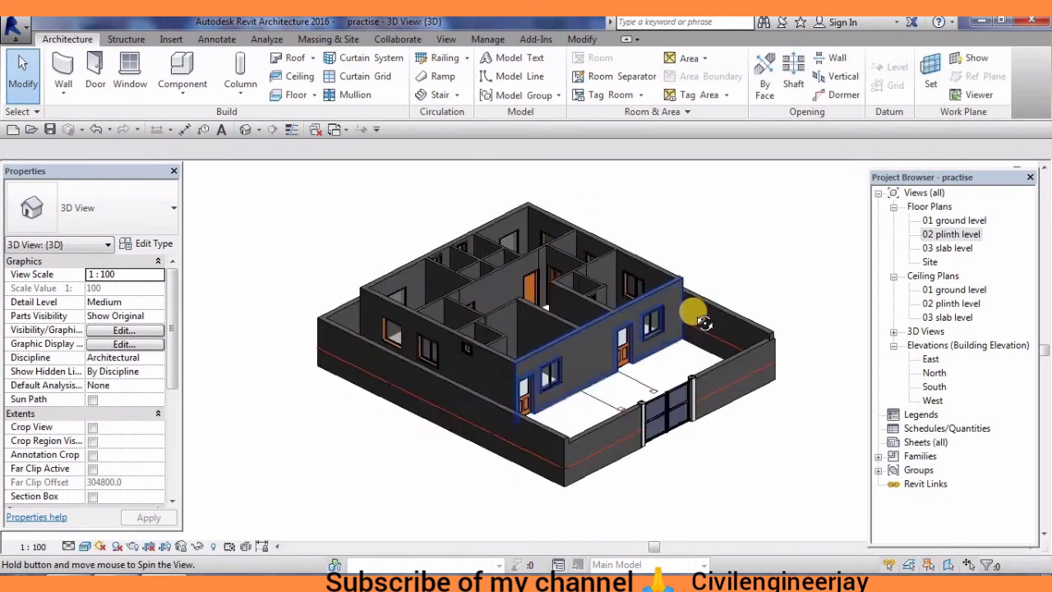
shift+middle_drag(587, 340, 576, 340)
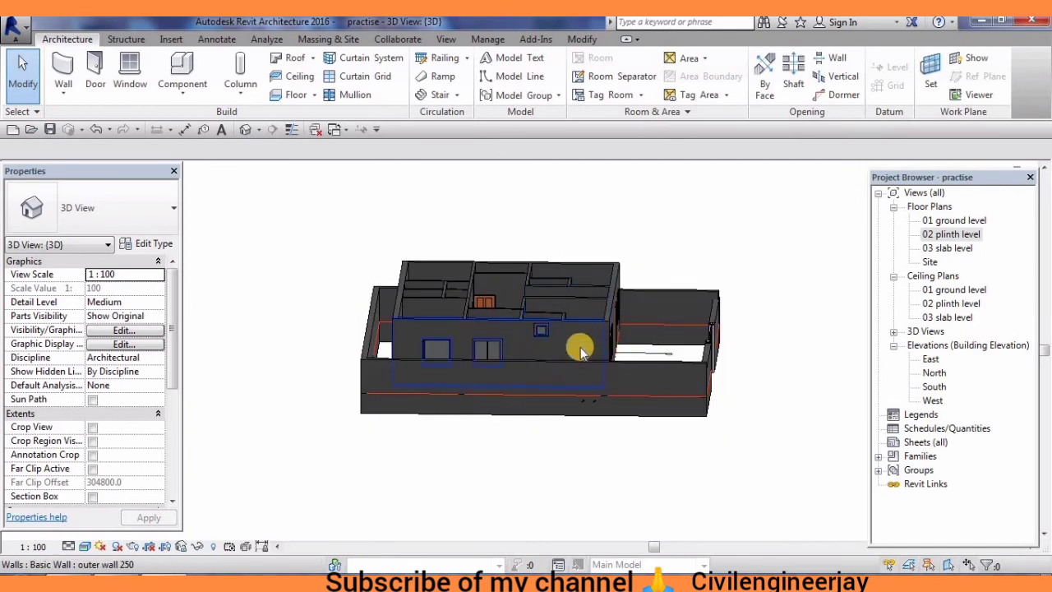
middle_drag(510, 317, 434, 430)
scroll(437, 386, up, 4)
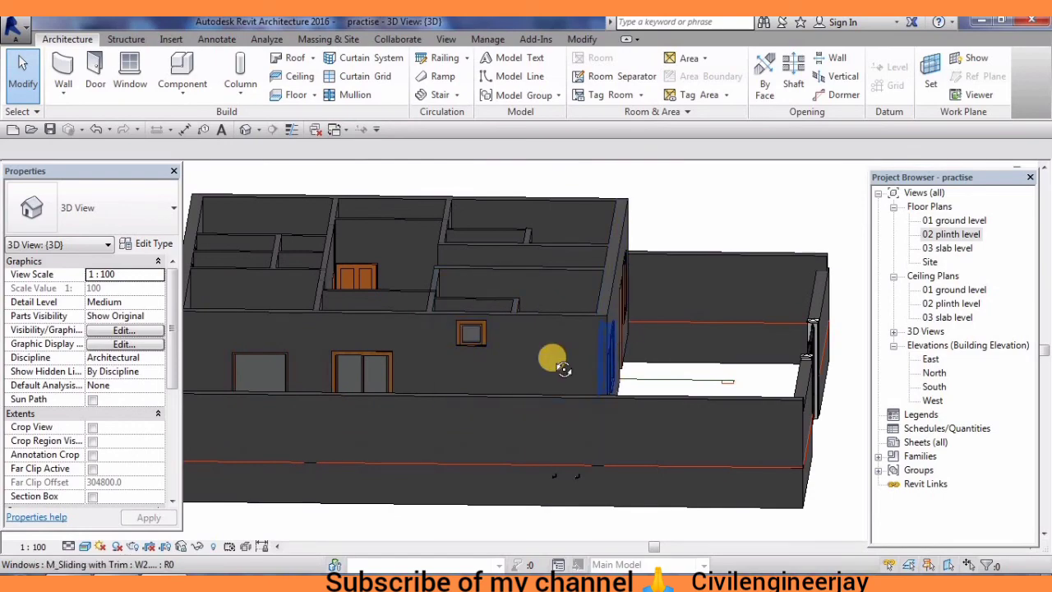
Orbit and zoom around the house to inspect the front windows and interior rooms
mouse_move(553, 359)
shift+middle_down()
mouse_move(356, 369)
mouse_move(545, 313)
mouse_move(501, 362)
mouse_move(716, 305)
mouse_move(587, 400)
mouse_move(731, 274)
mouse_move(682, 219)
mouse_move(645, 324)
mouse_move(460, 301)
mouse_move(708, 261)
mouse_move(628, 367)
mouse_move(568, 422)
mouse_move(704, 219)
shift+middle_up()
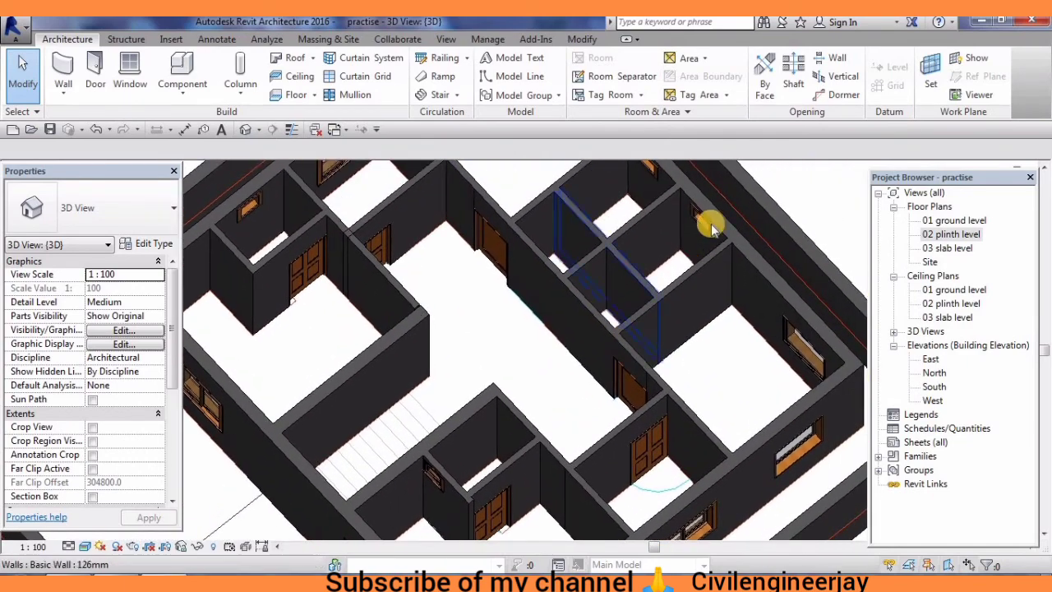
mouse_move(696, 332)
shift+middle_down()
mouse_move(704, 275)
mouse_move(679, 296)
mouse_move(551, 258)
mouse_move(608, 284)
shift+middle_up()
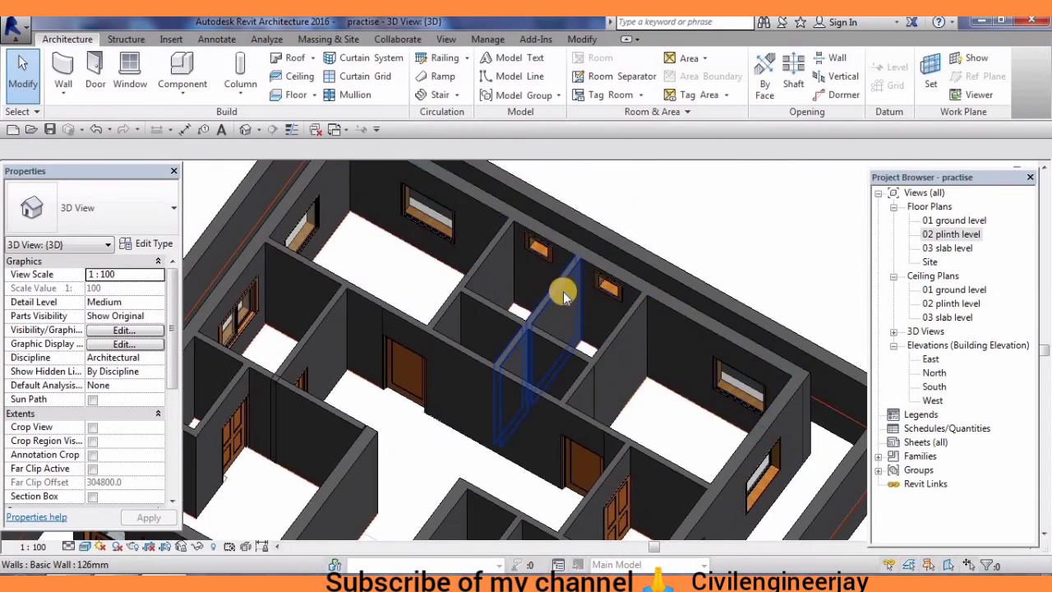
scroll(584, 336, down, 3)
scroll(584, 336, down, 3)
mouse_move(644, 347)
middle_down()
mouse_move(705, 272)
mouse_move(699, 254)
mouse_move(704, 294)
mouse_move(666, 328)
middle_up()
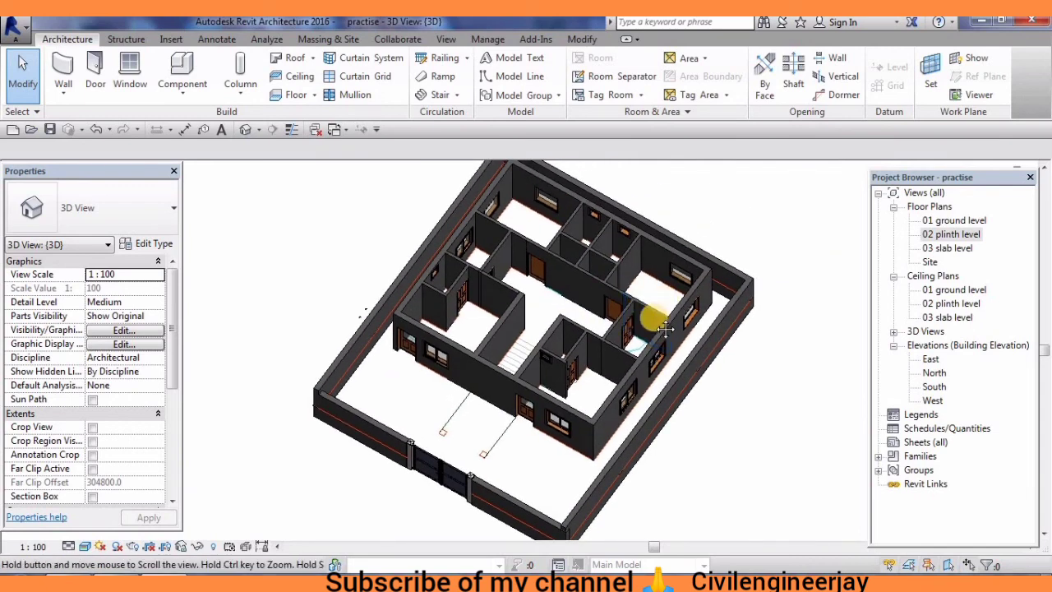
scroll(682, 308, down, 2)
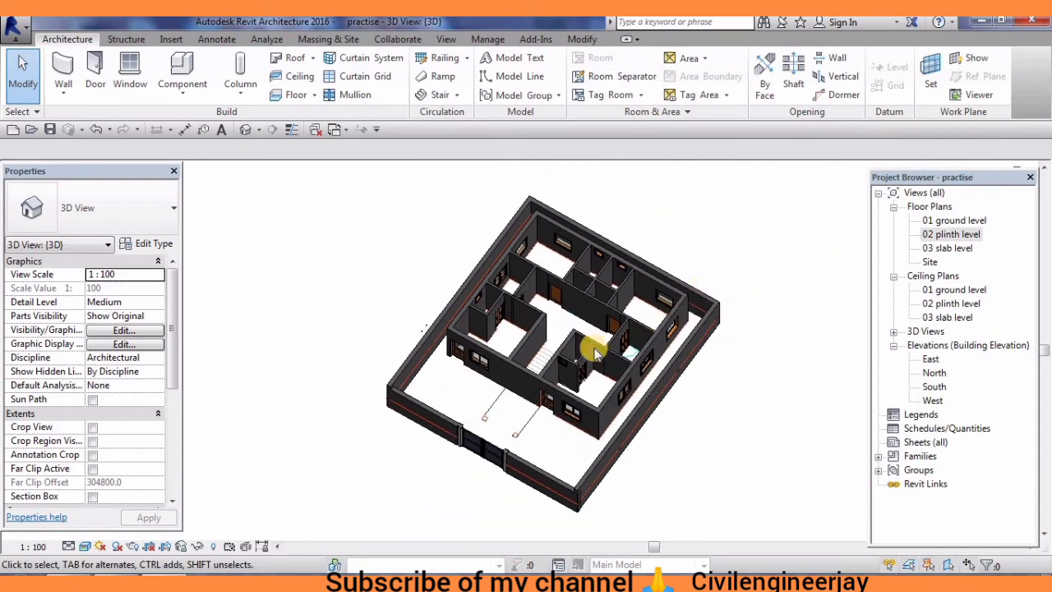
scroll(597, 345, up, 1)
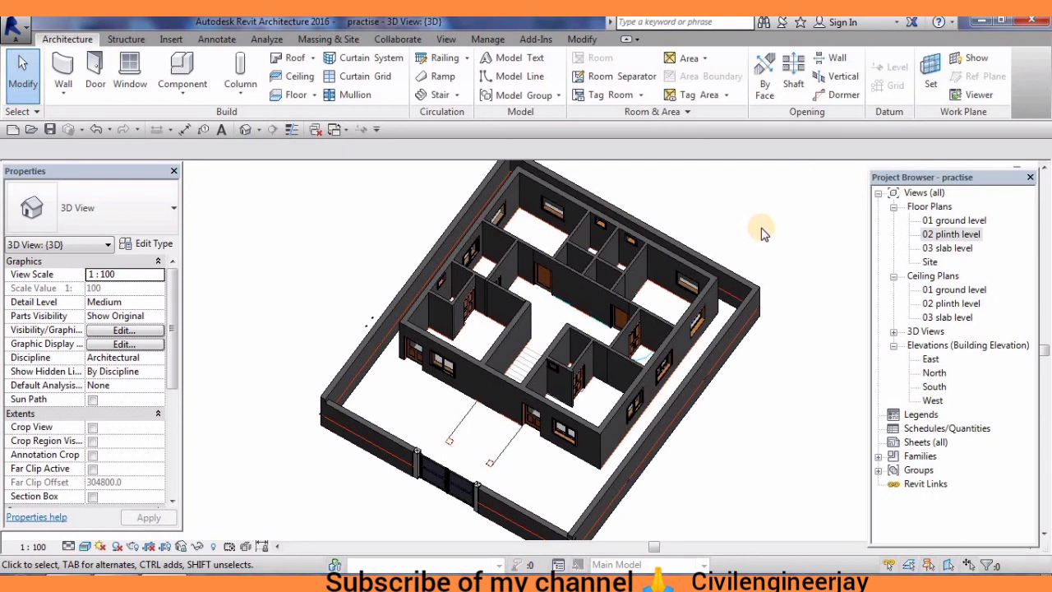
scroll(657, 286, up, 2)
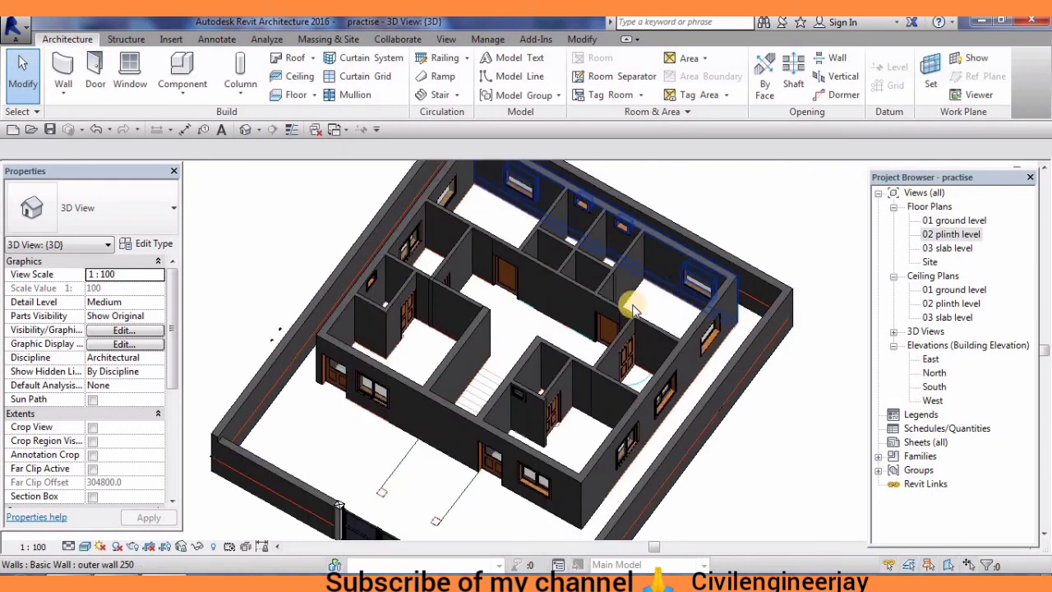
Open the 02 plinth level floor plan and centre the building in the view
double_click(968, 235)
middle_drag(587, 301, 603, 350)
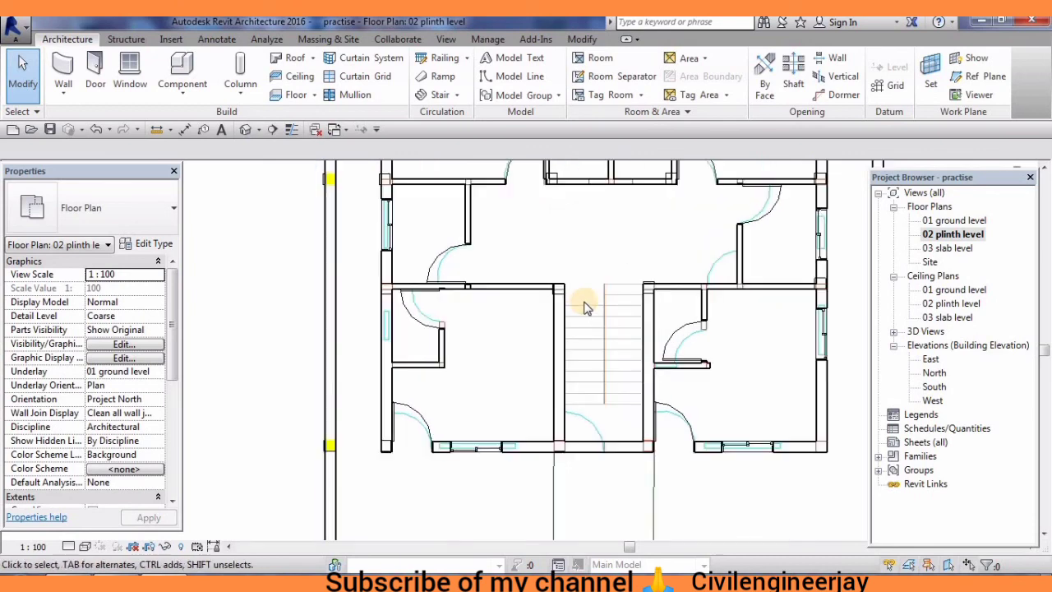
scroll(591, 349, down, 3)
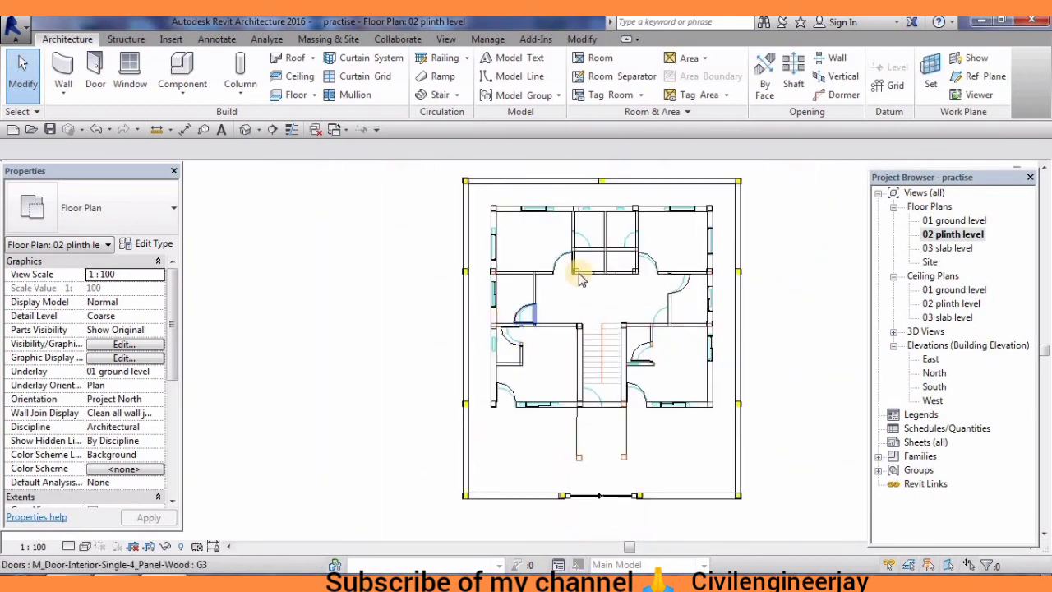
middle_drag(604, 256, 516, 253)
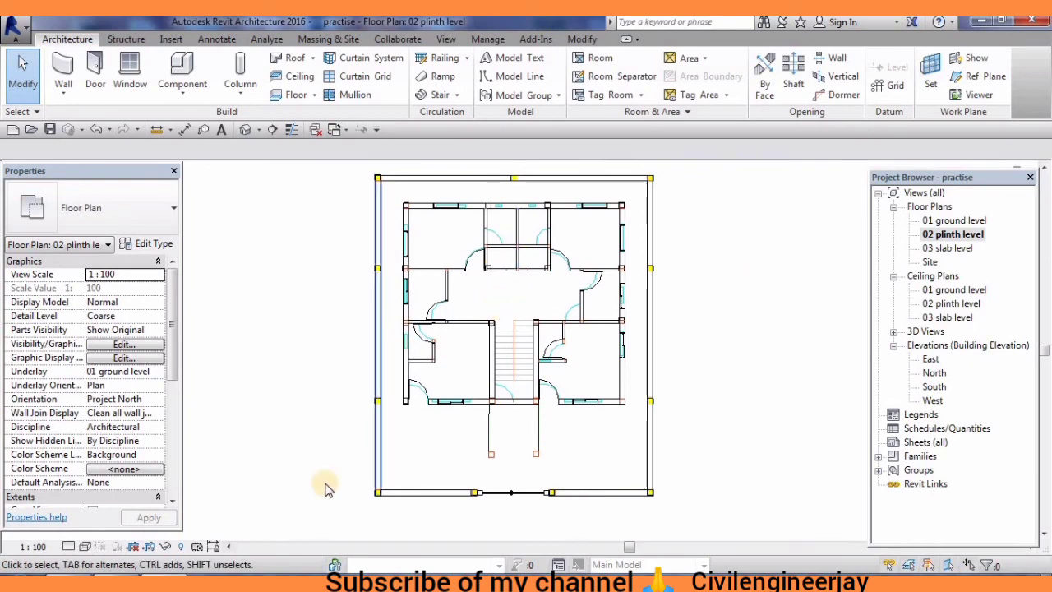
Switch the plan to a visual style that fills the walls dark and zoom to check it
click(86, 547)
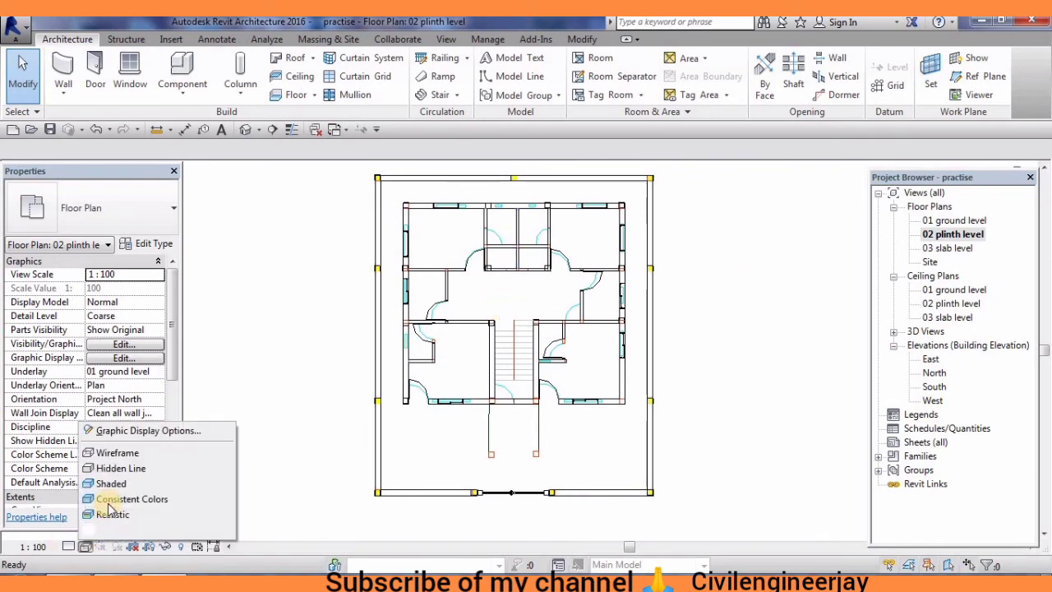
click(120, 515)
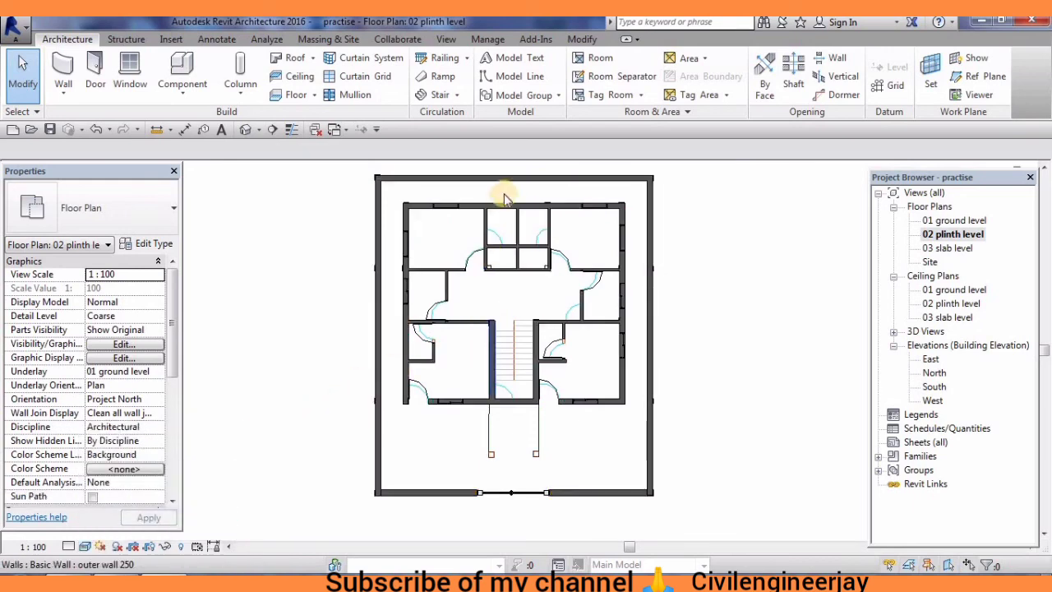
scroll(506, 222, up, 2)
scroll(518, 250, up, 3)
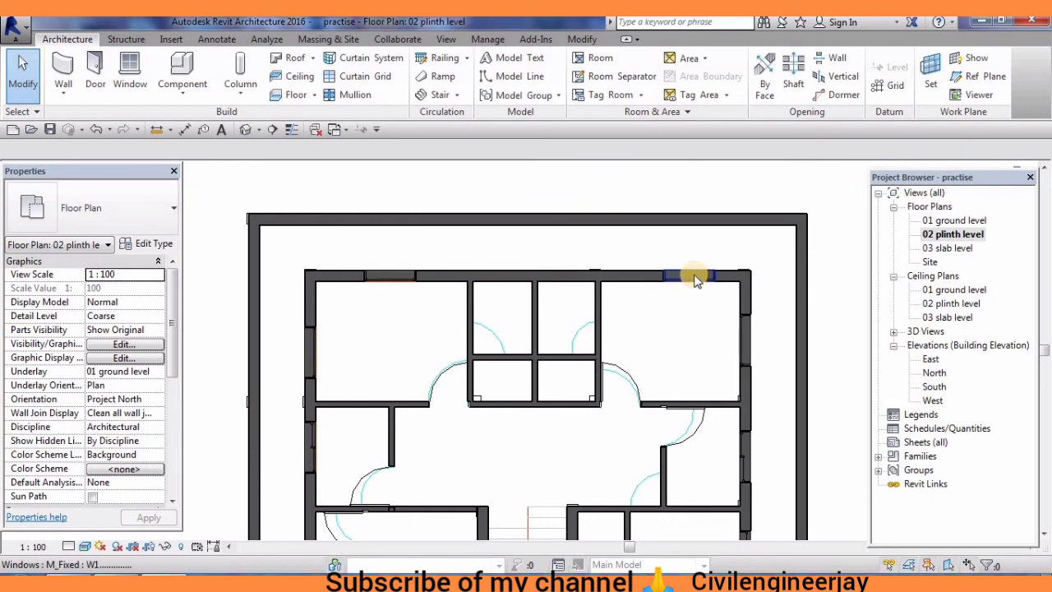
scroll(674, 273, up, 2)
scroll(674, 273, down, 3)
scroll(674, 274, down, 2)
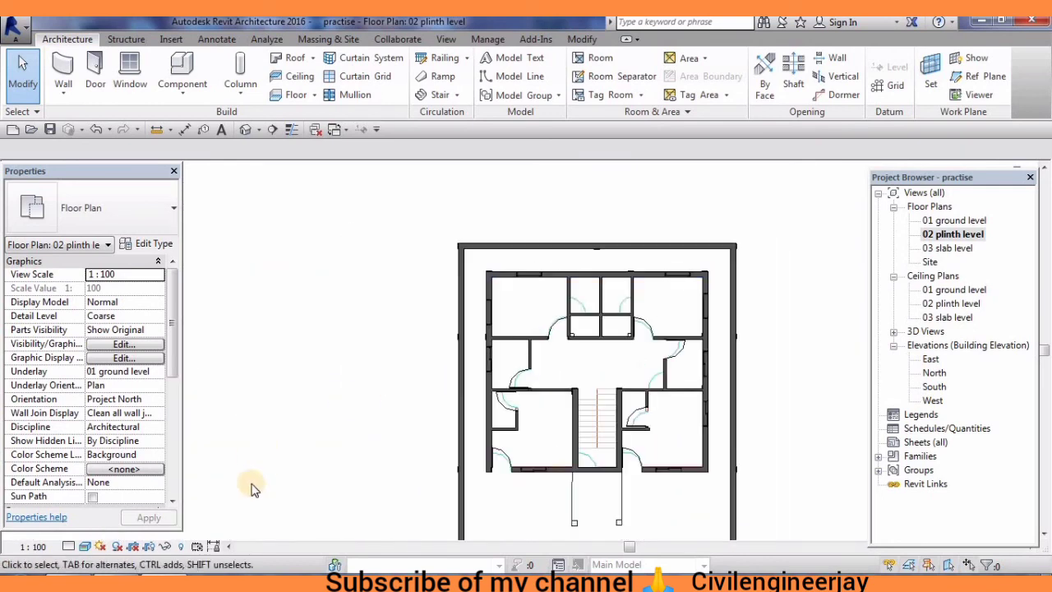
Set the plan to Wireframe visual style and review the doors and windows
click(85, 547)
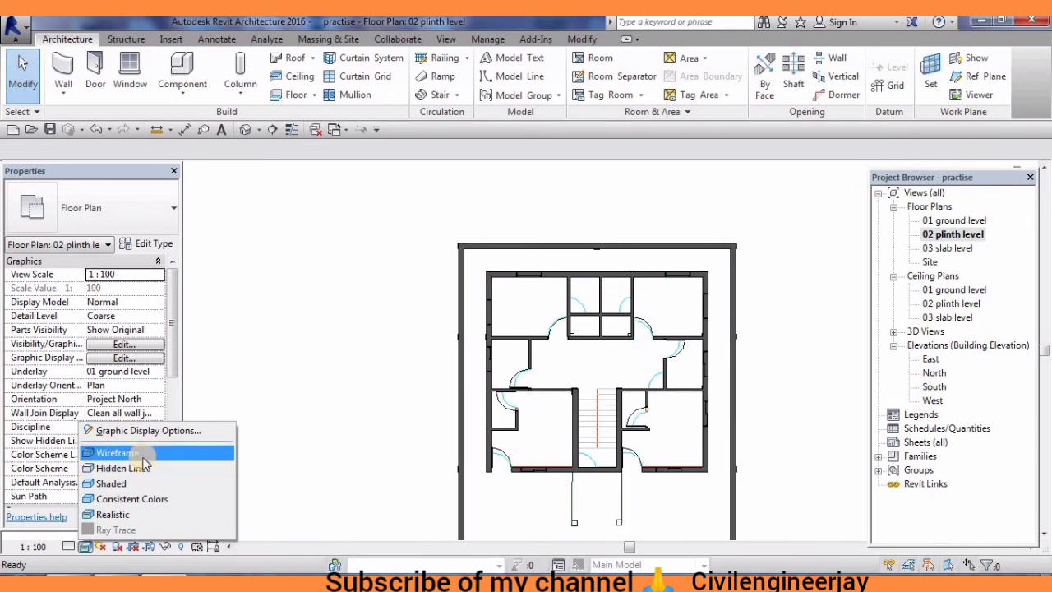
click(118, 453)
scroll(567, 349, up, 2)
scroll(573, 341, up, 1)
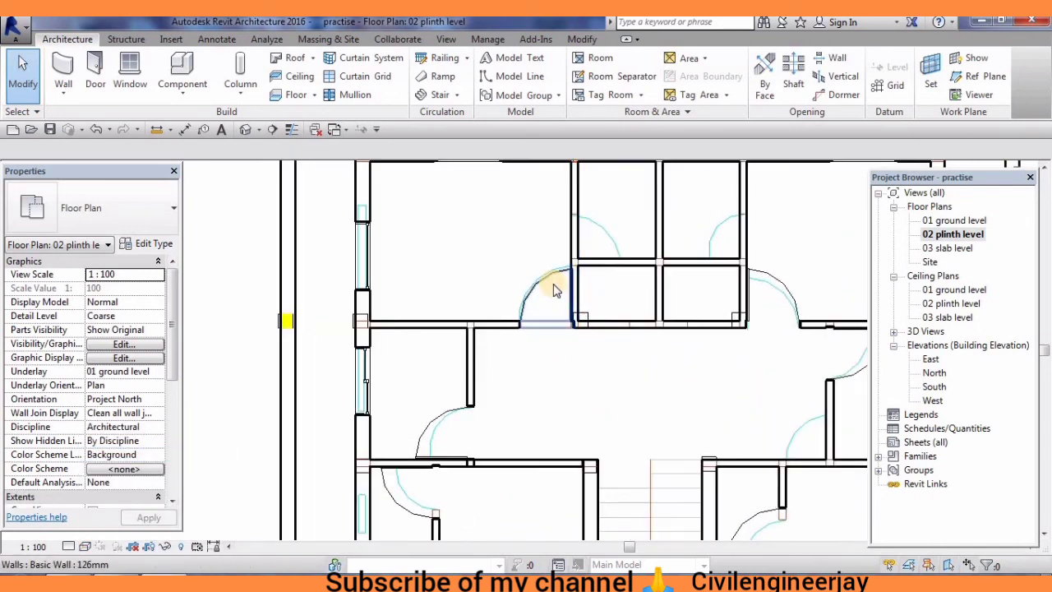
scroll(556, 288, up, 1)
scroll(534, 267, down, 2)
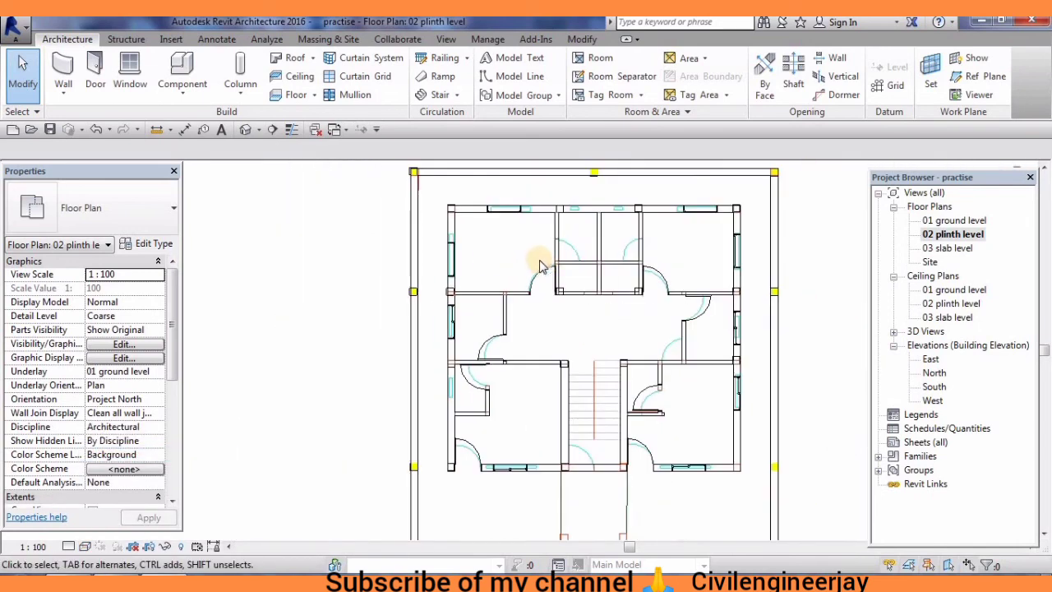
scroll(575, 336, down, 1)
mouse_move(586, 347)
middle_down()
mouse_move(453, 294)
mouse_move(509, 411)
mouse_move(514, 447)
middle_up()
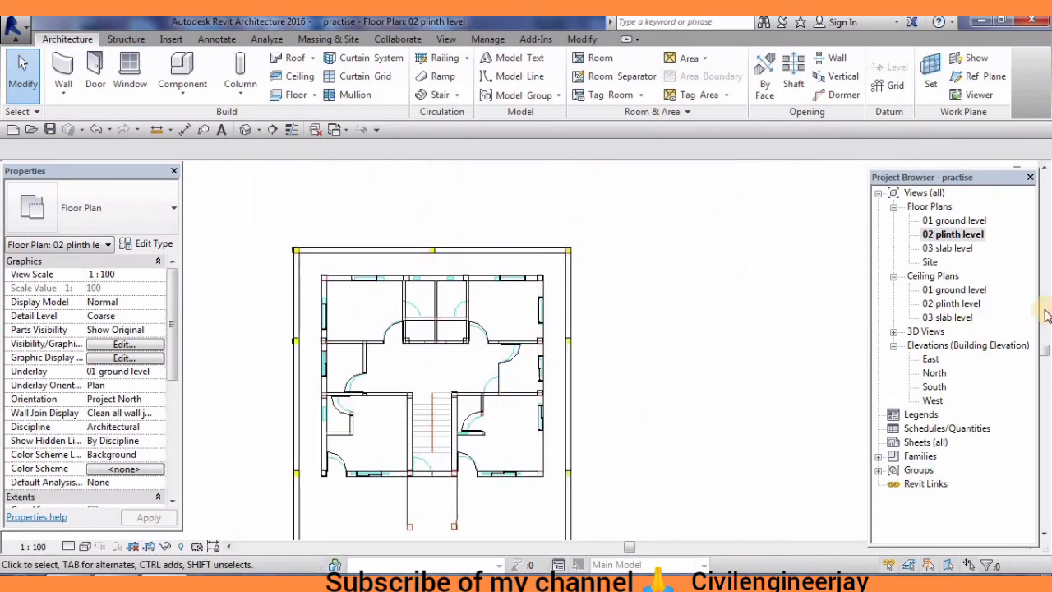